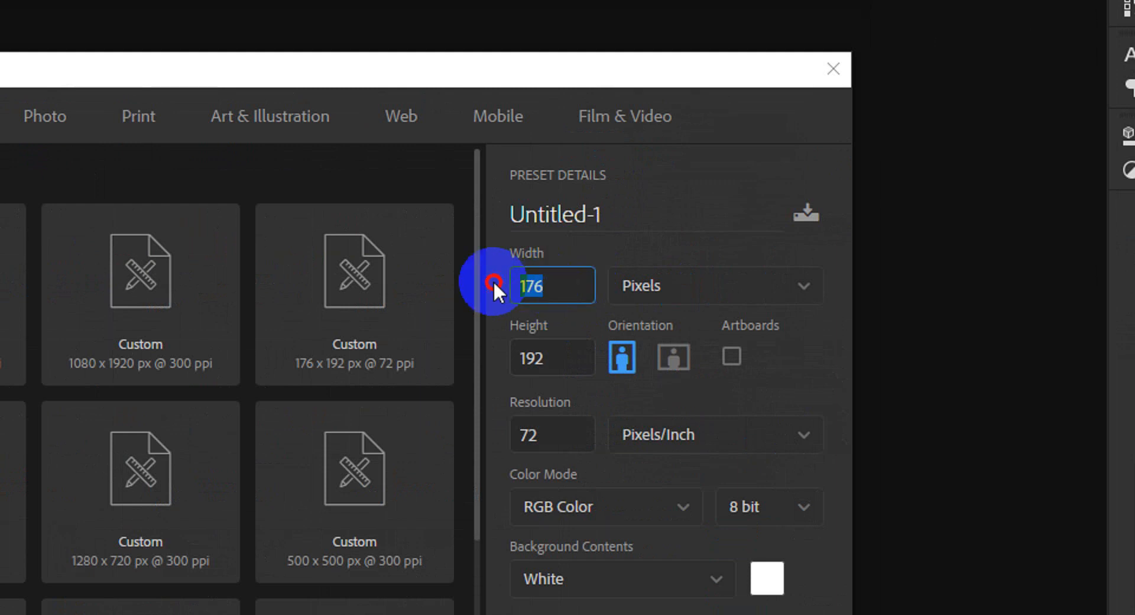
Create a new document 1080 pixels wide and 1920 pixels high at 300 pixels/inch.
text(1080)
key(Tab)
text(1920)
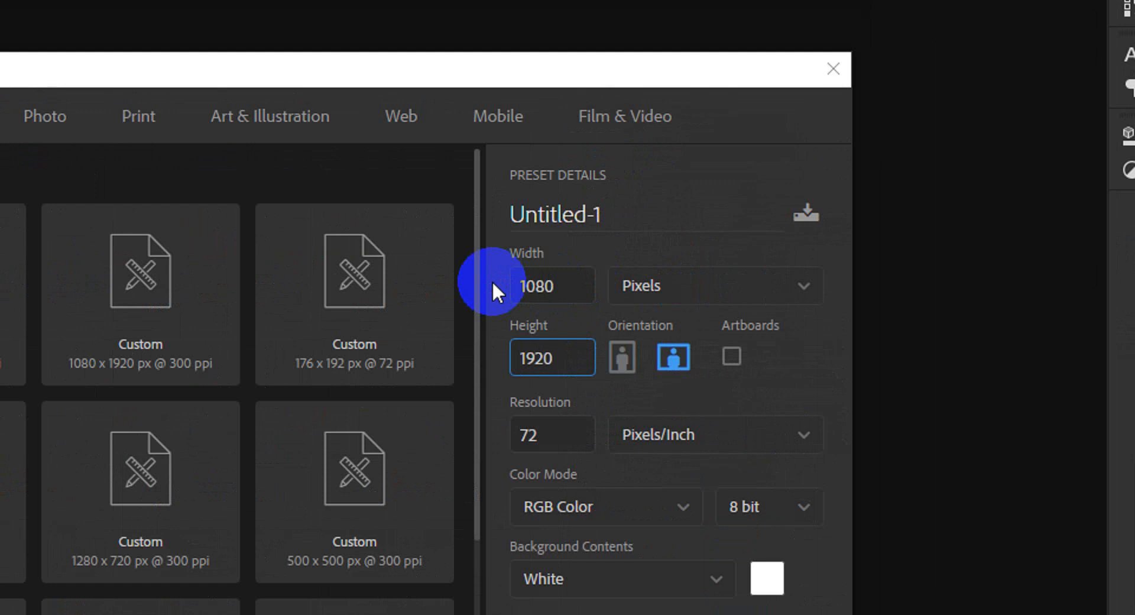
text(3)
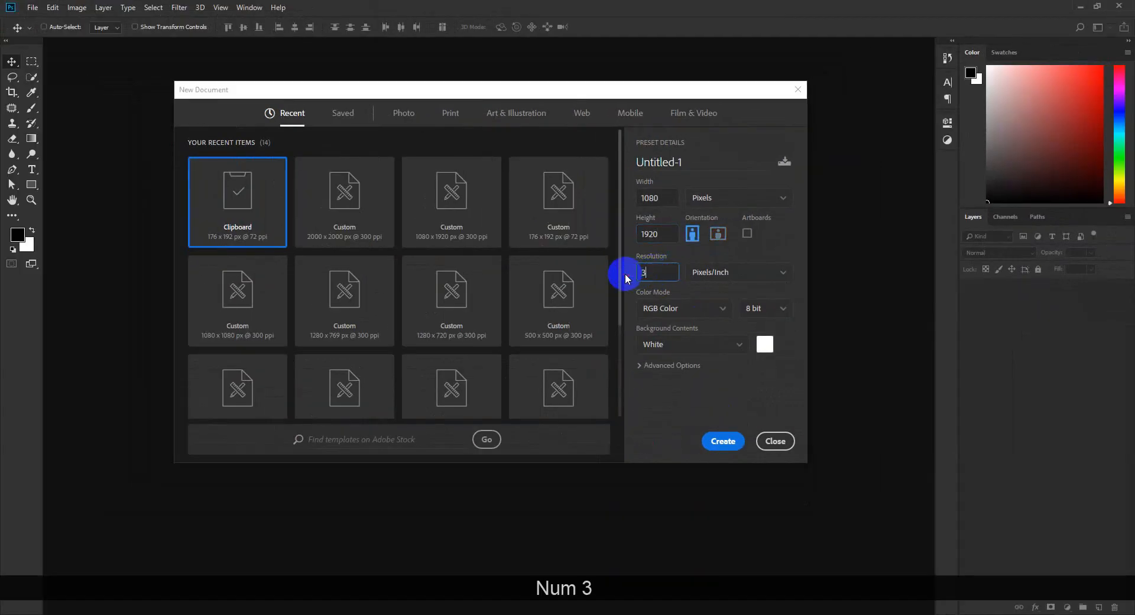
text(00)
click(723, 441)
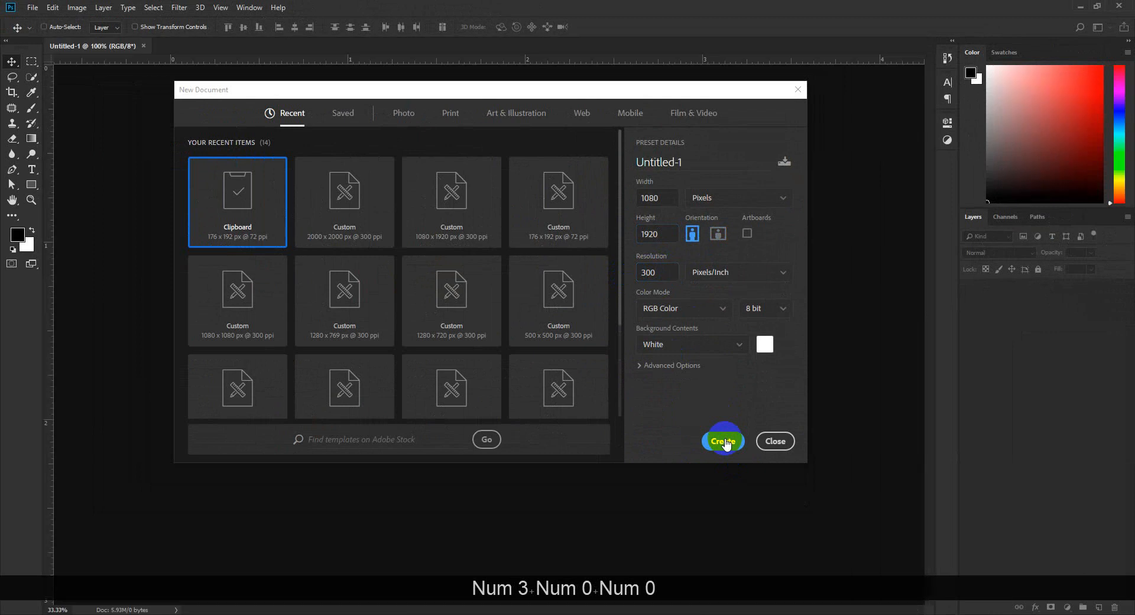
Place guides along the outer edges of the canvas.
drag(532, 62, 481, 524)
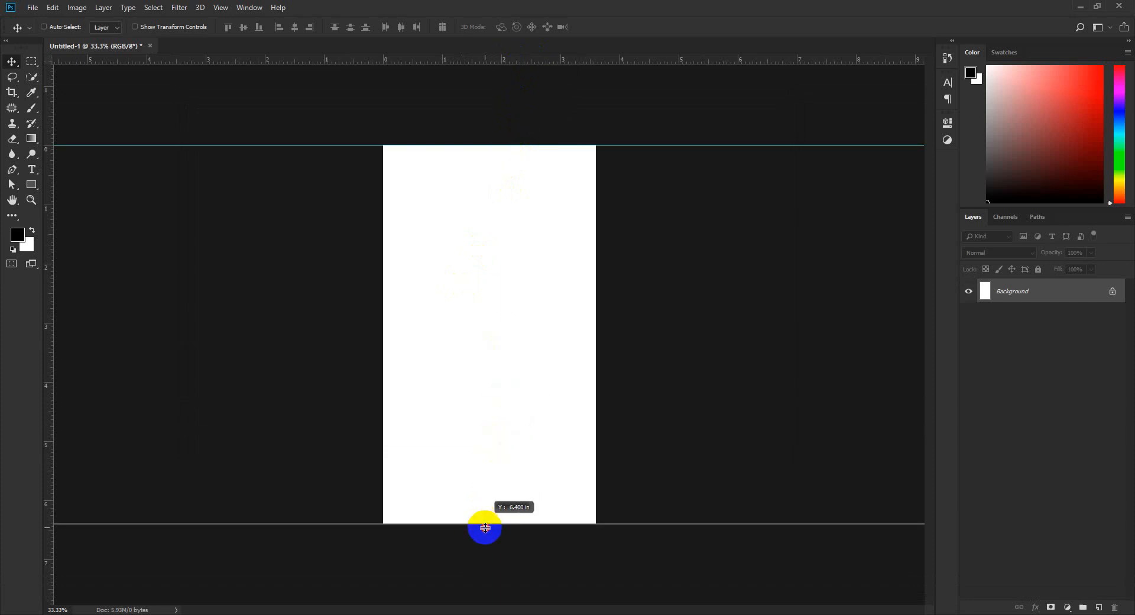
drag(461, 61, 383, 243)
drag(548, 59, 594, 181)
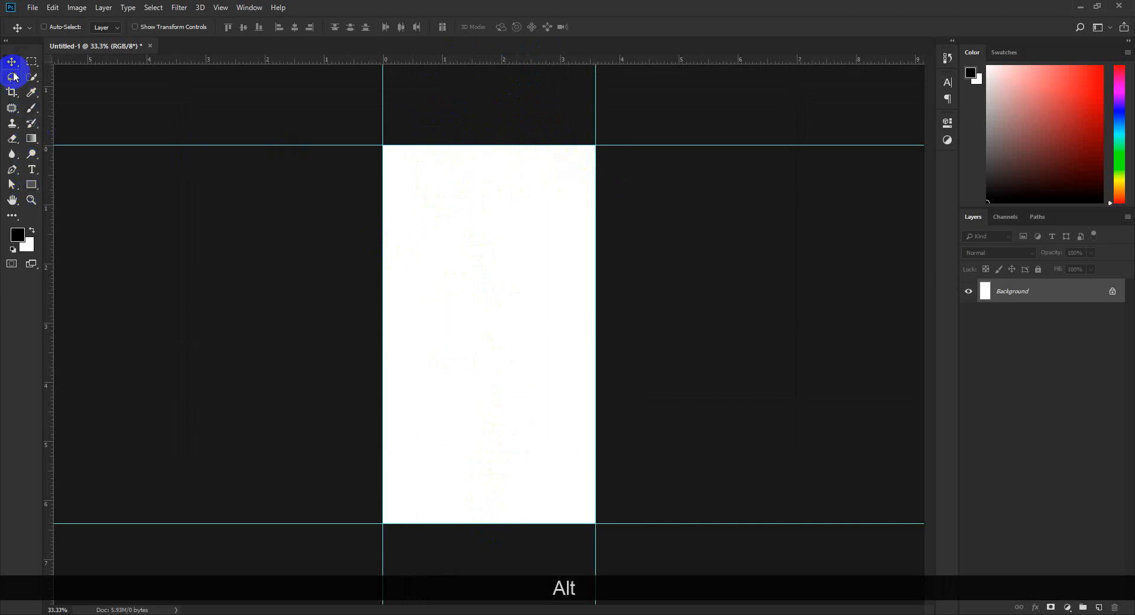
Create a black 50 x 50 px square shape near the canvas's upper-left corner.
click(32, 184)
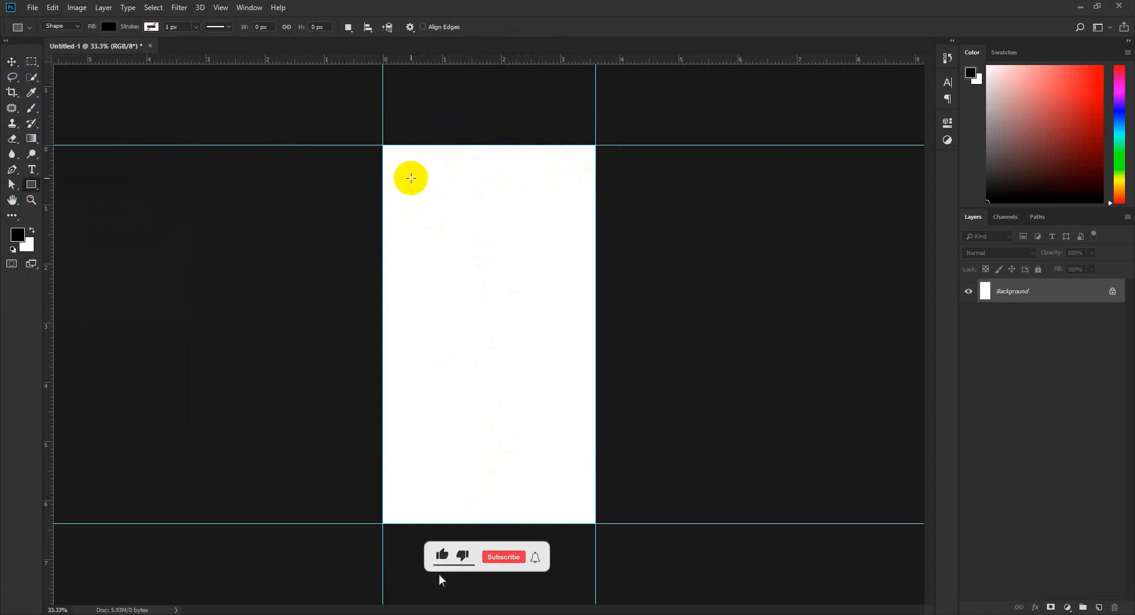
click(411, 178)
text(50)
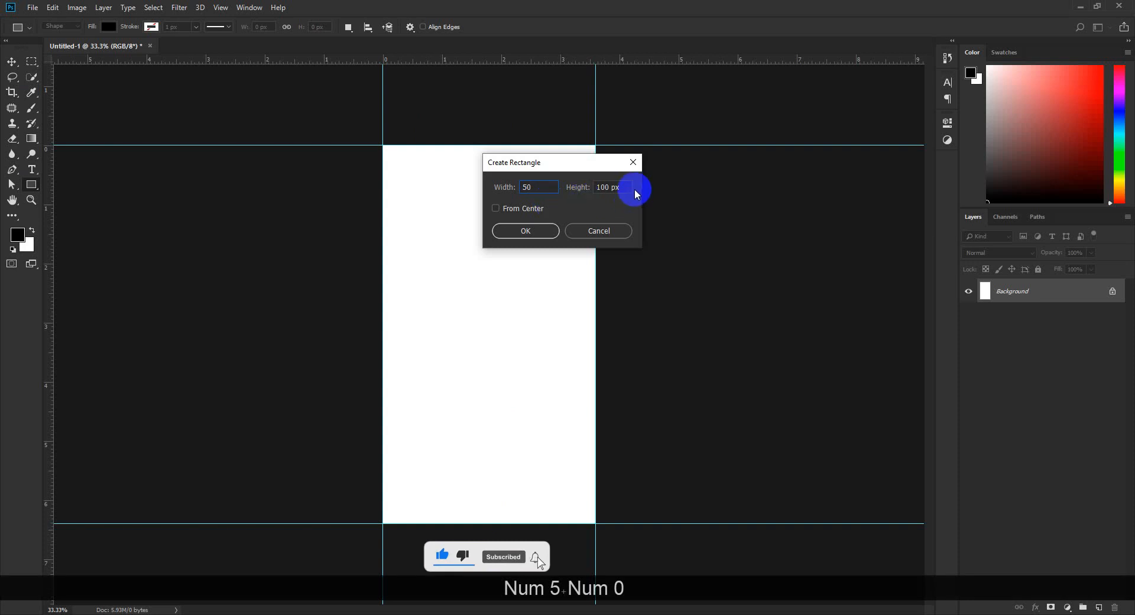
click(573, 190)
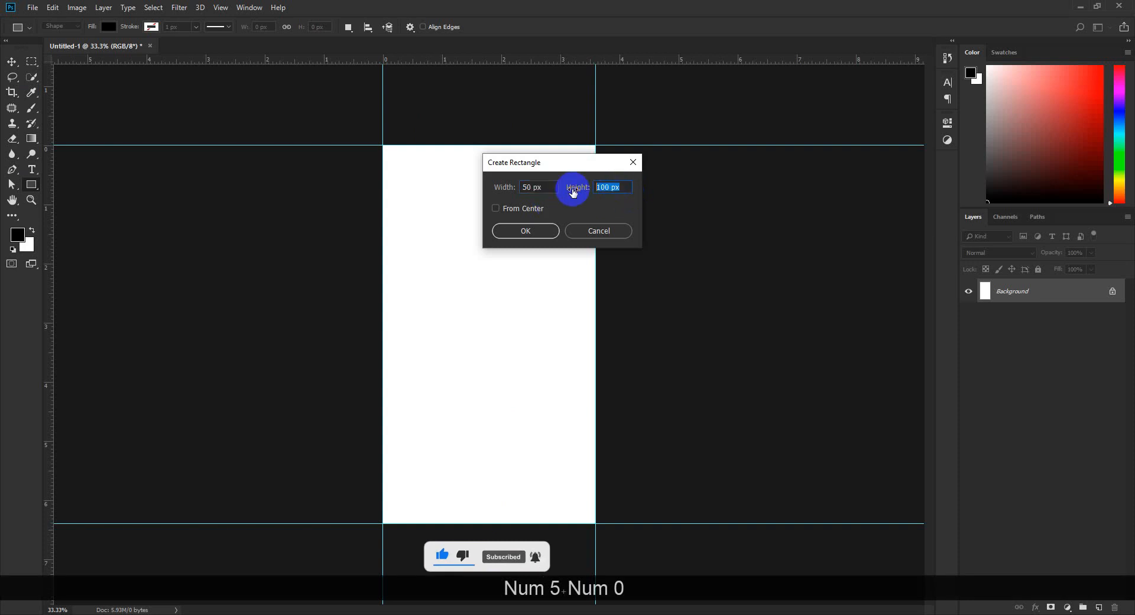
click(535, 229)
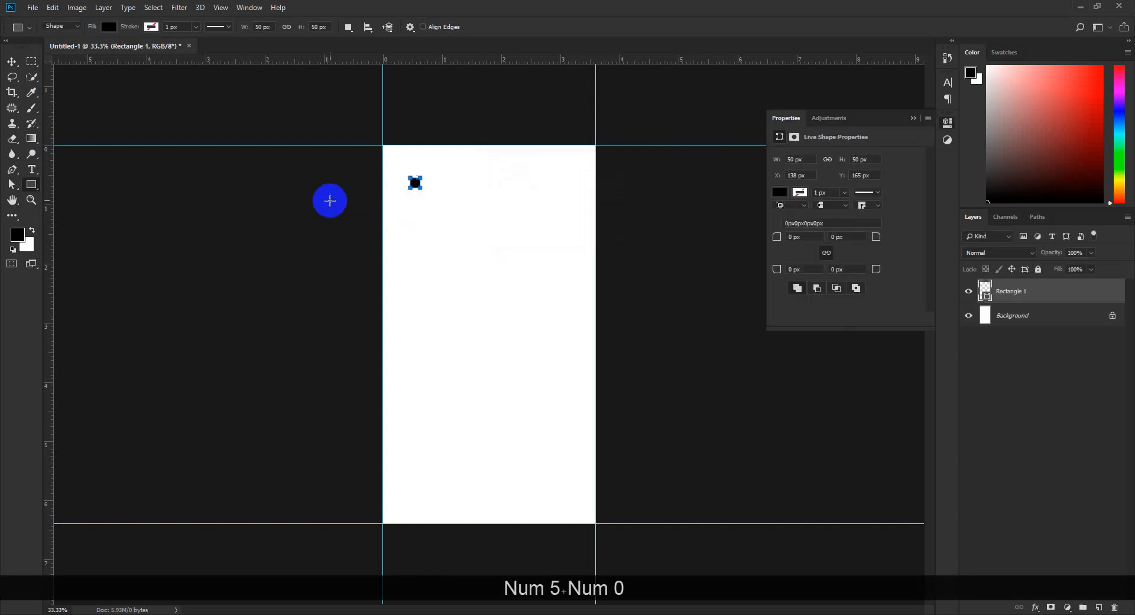
click(11, 61)
click(913, 117)
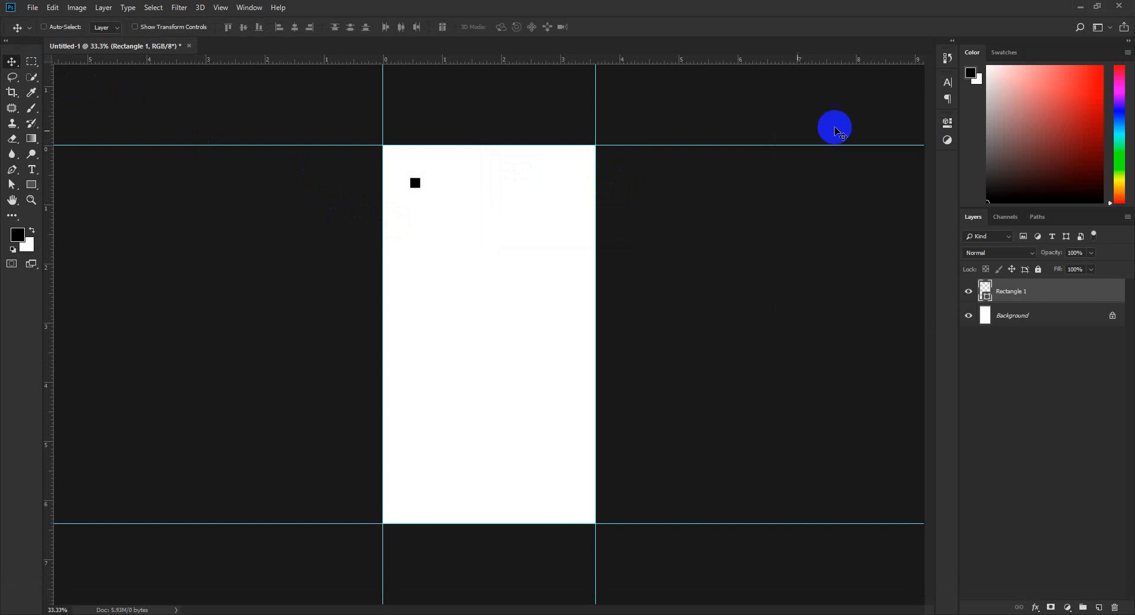
Move the square into the canvas's top-left corner and place guides along its inner edges to mark the margins.
scroll(405, 138, up, 5)
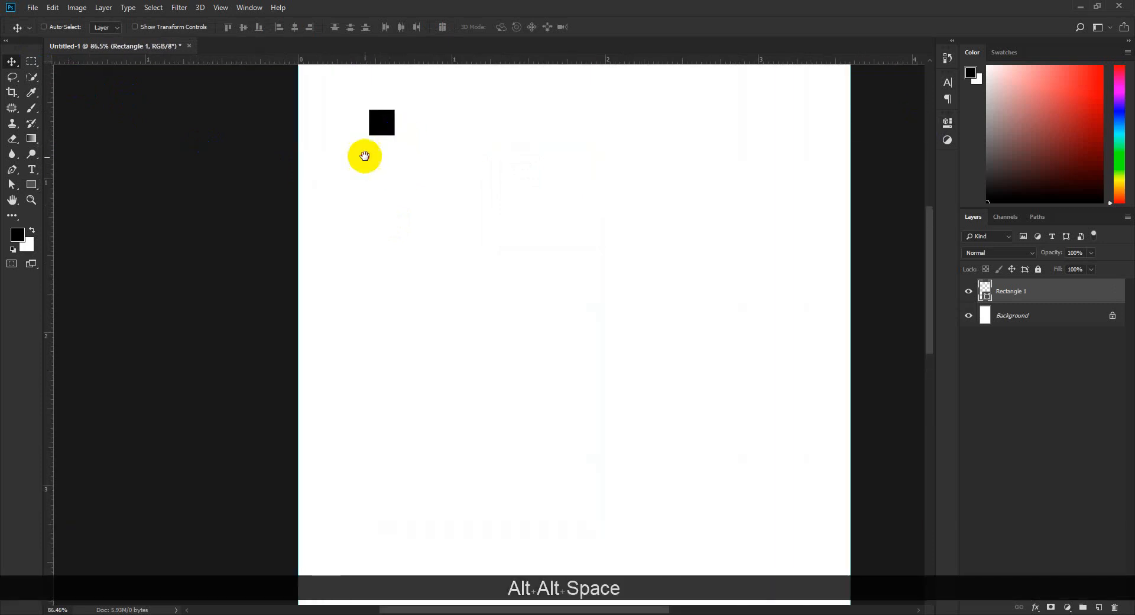
drag(363, 155, 400, 294)
drag(418, 258, 374, 200)
key(ctrl+t)
click(534, 27)
drag(393, 60, 376, 159)
key(alt)
scroll(376, 165, down, 4)
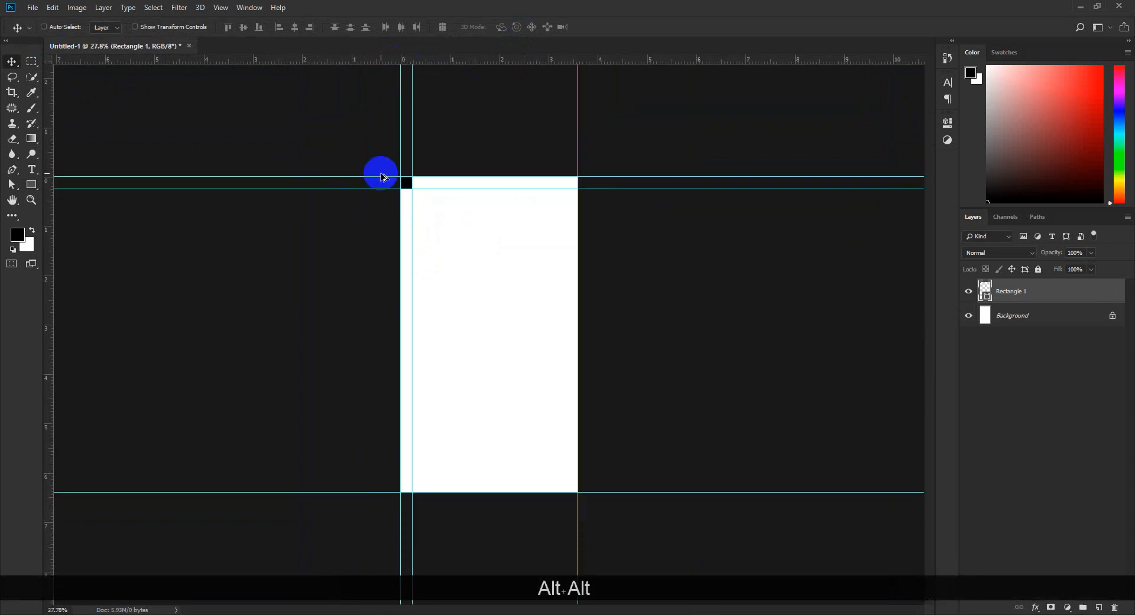
Align the square to the canvas's bottom-right corner and place guides along its inner edges.
key(ctrl+a)
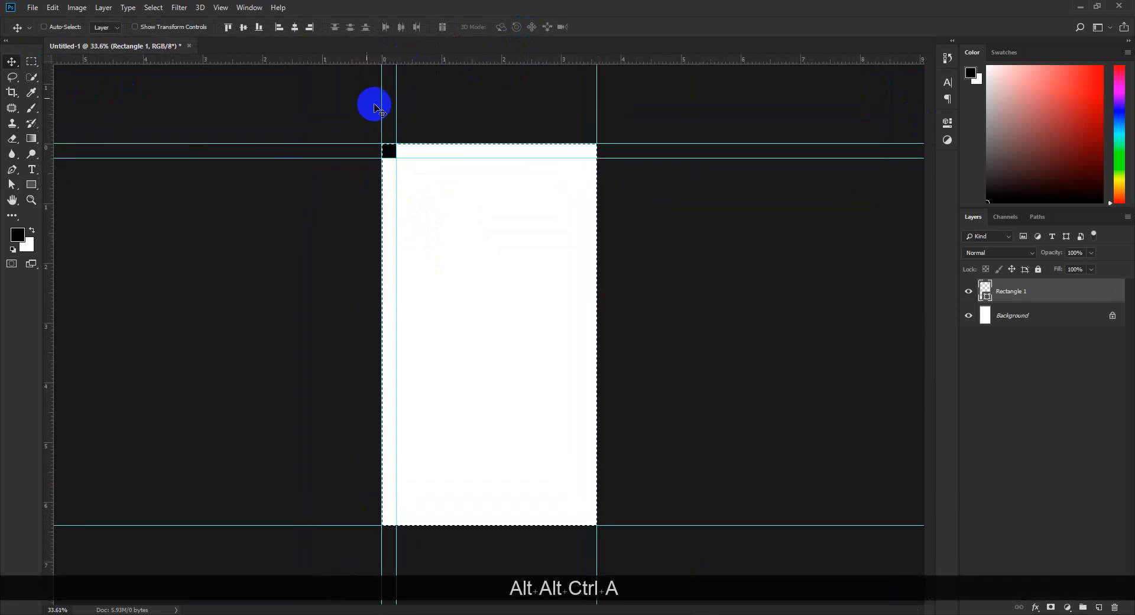
click(309, 26)
drag(526, 67, 584, 179)
key(alt)
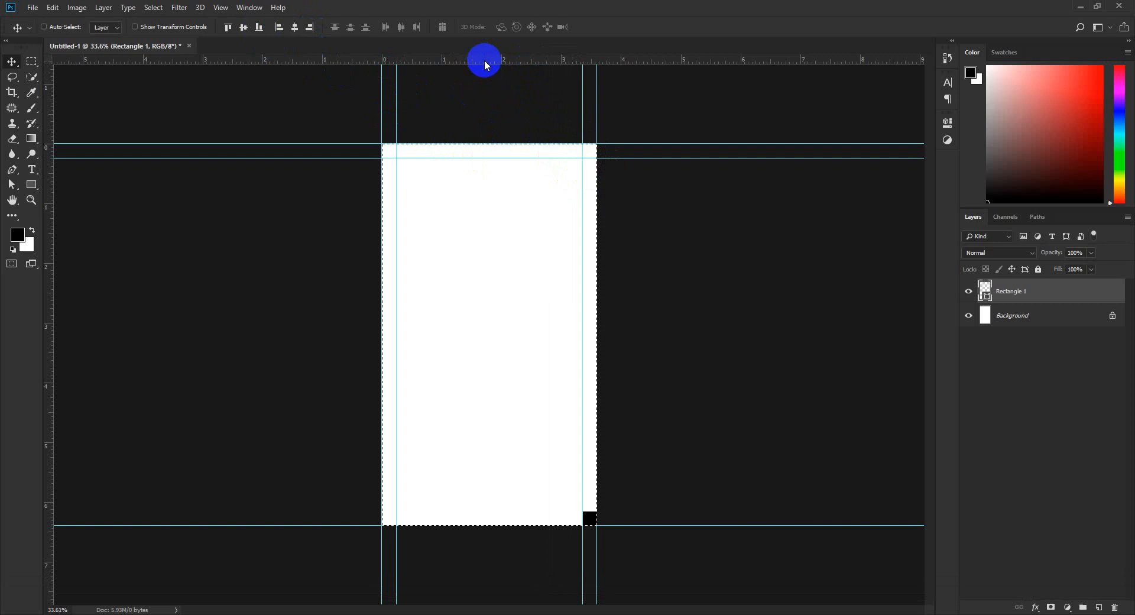
drag(484, 59, 476, 511)
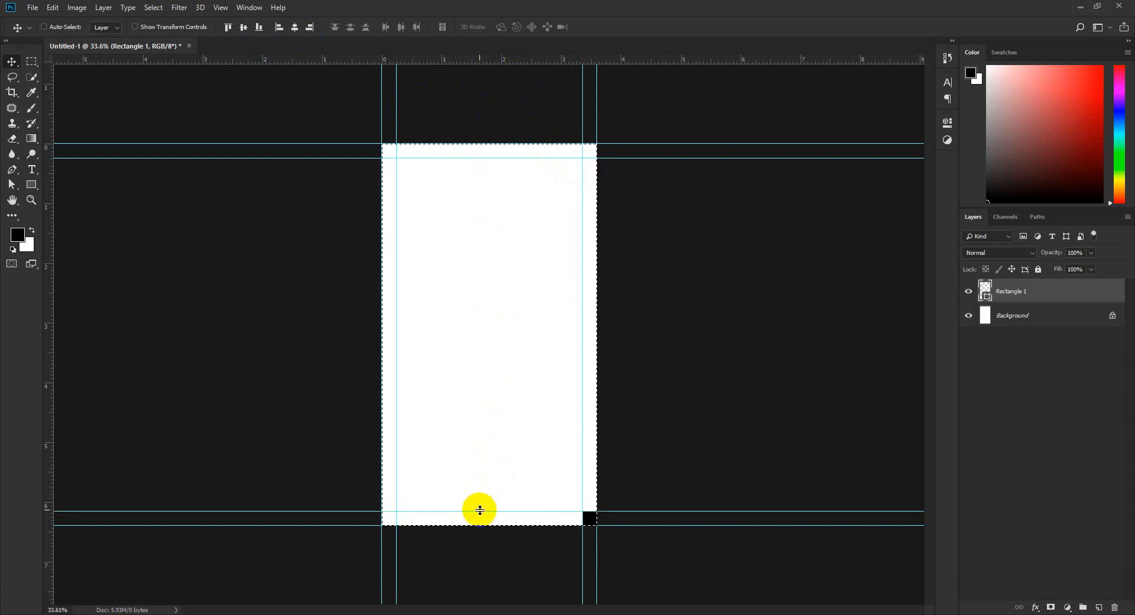
Clear the selection and delete the square's layer.
key(ctrl+d)
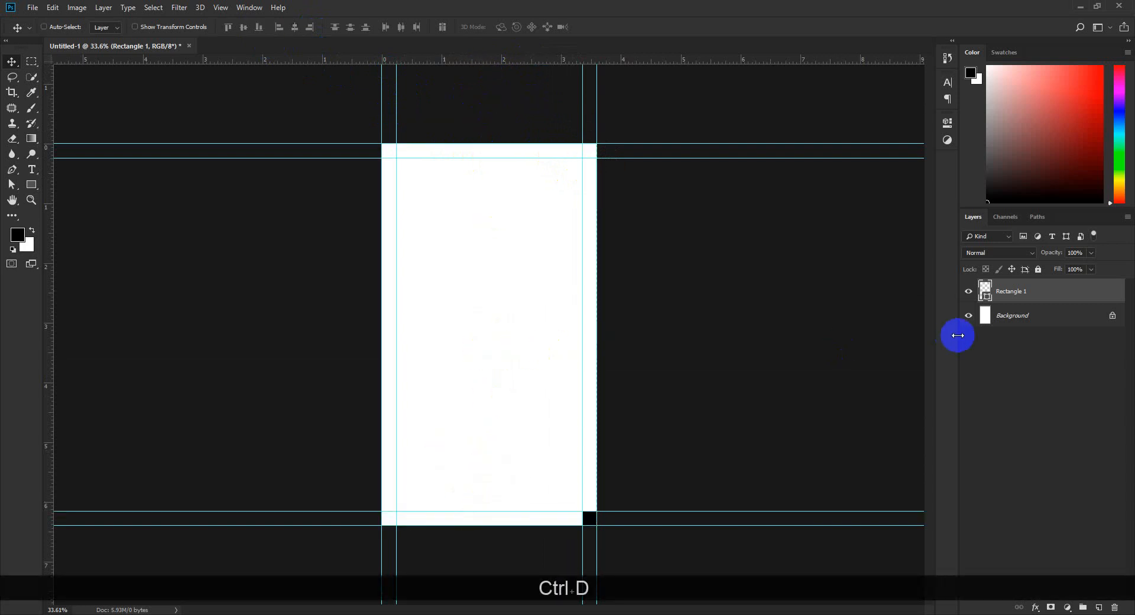
key(Delete)
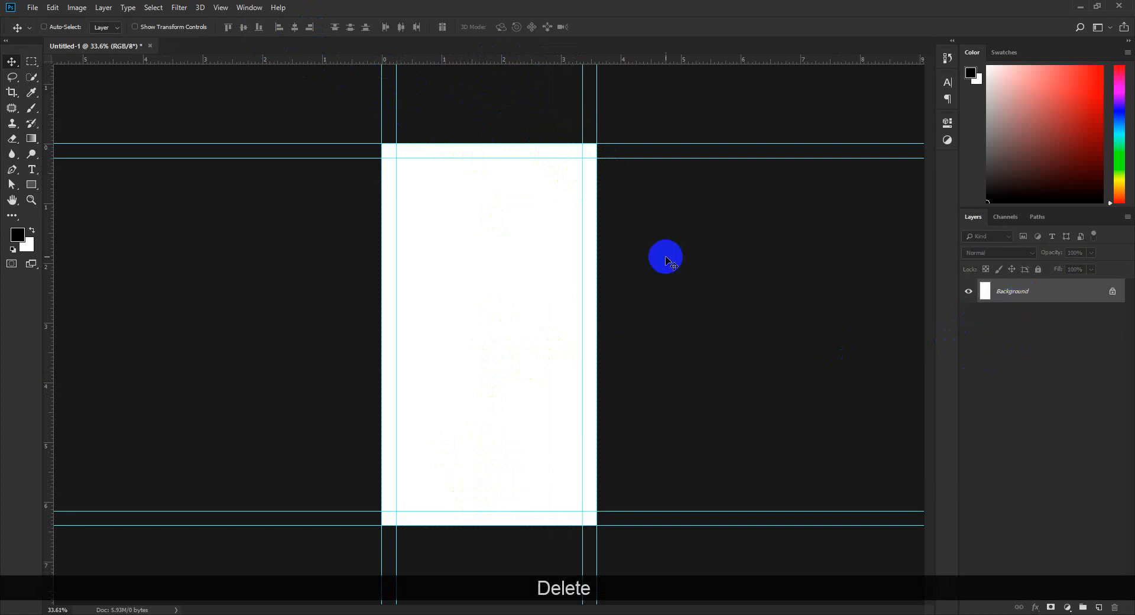
Open the Elements file from the New folder on the Desktop and return to the Untitled-1 document.
alt+scroll(496, 216, up, 1)
alt+scroll(495, 218, down, 1)
alt+scroll(482, 230, up, 1)
alt+scroll(478, 234, down, 1)
scroll(476, 235, up, 1)
click(31, 8)
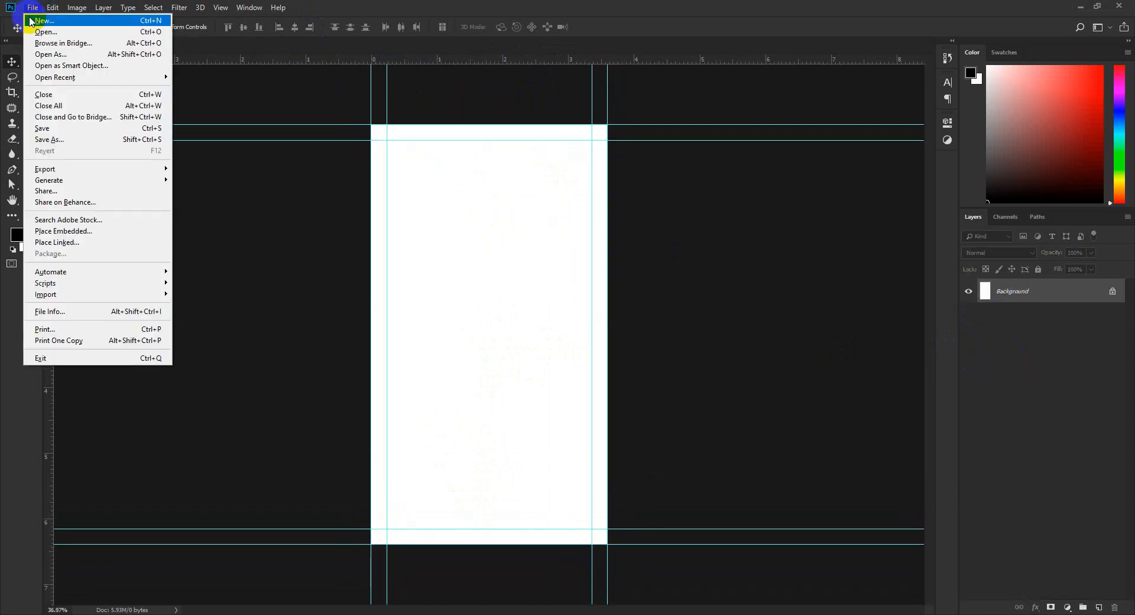
click(40, 33)
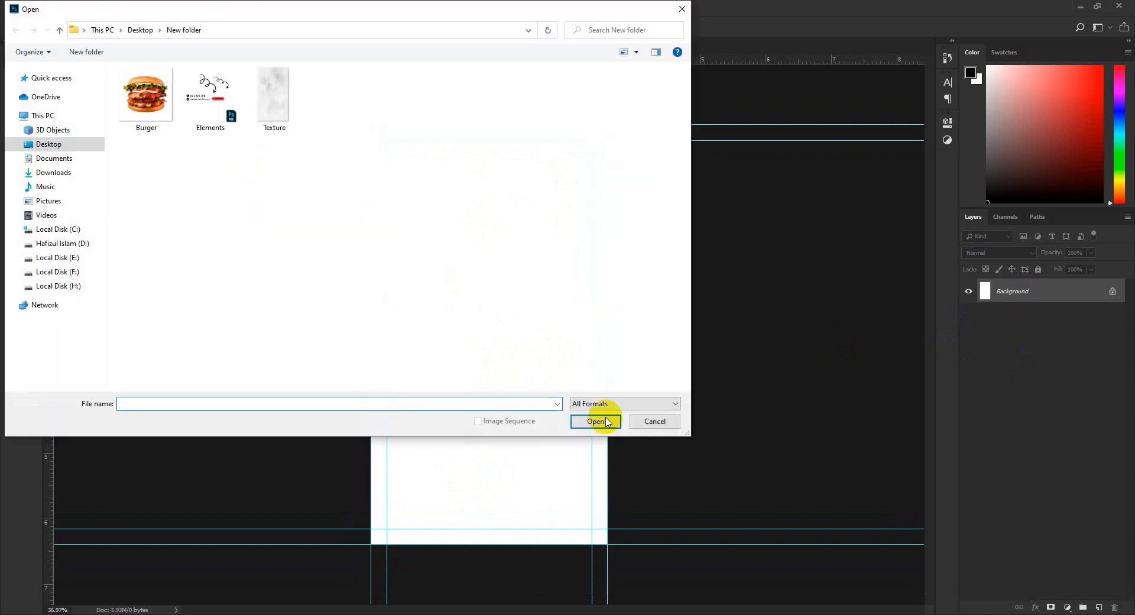
double_click(210, 88)
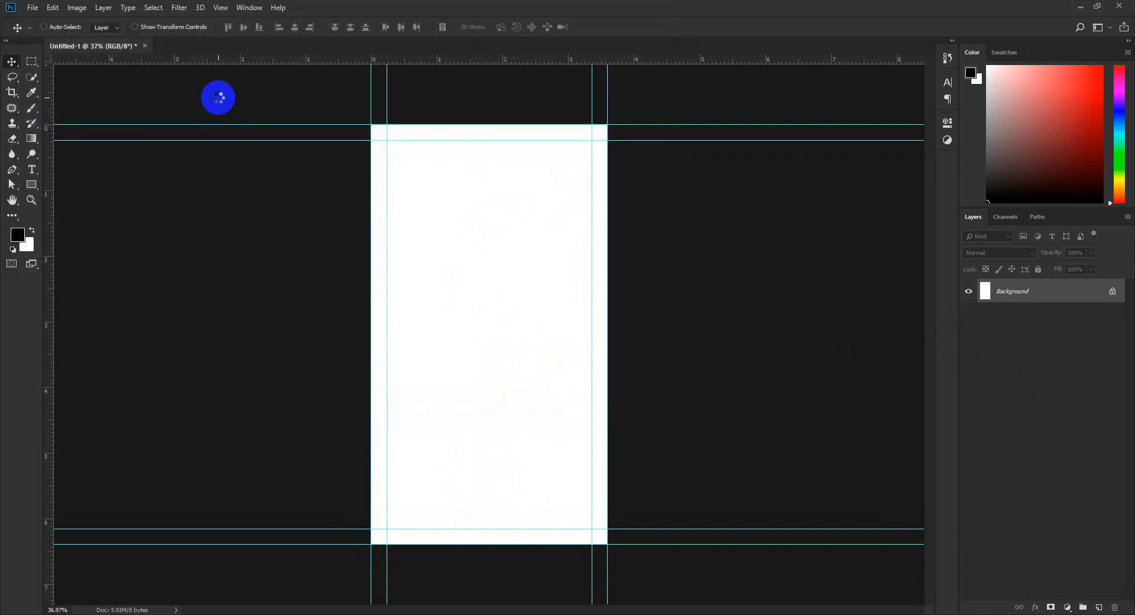
click(114, 57)
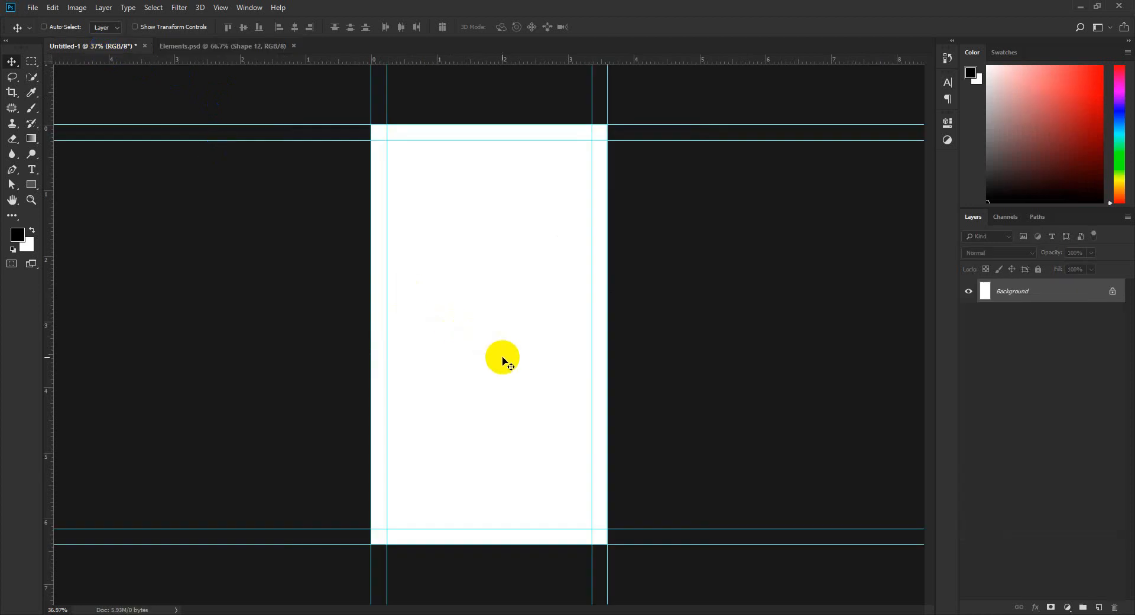
Draw a black rectangle about 936 x 1521 px between the inner vertical guides and set its corner radii to 100 px.
click(32, 186)
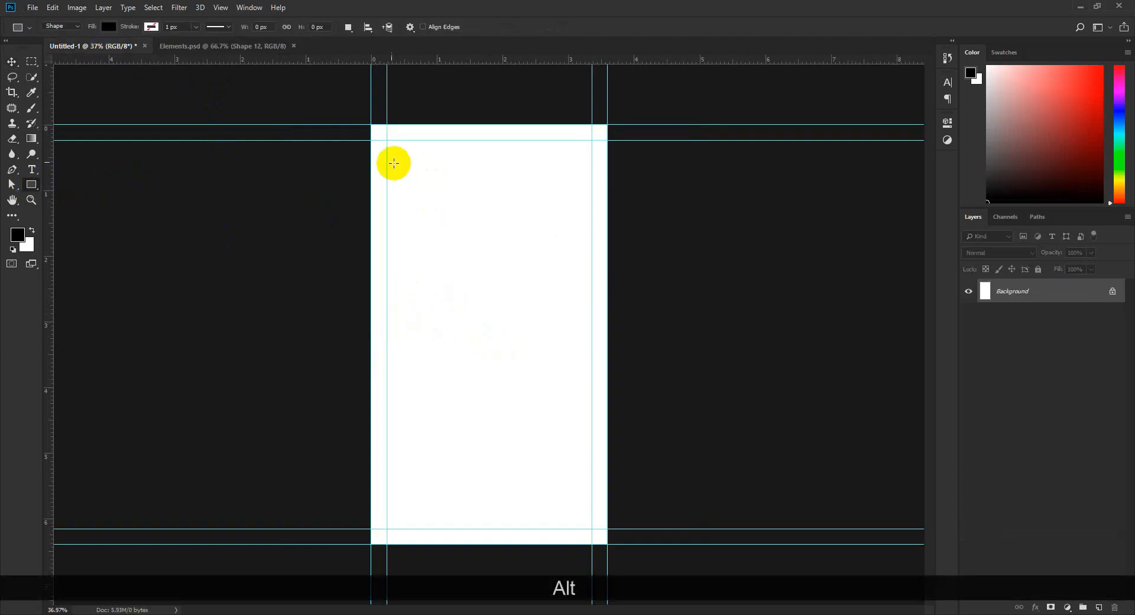
drag(386, 156, 591, 489)
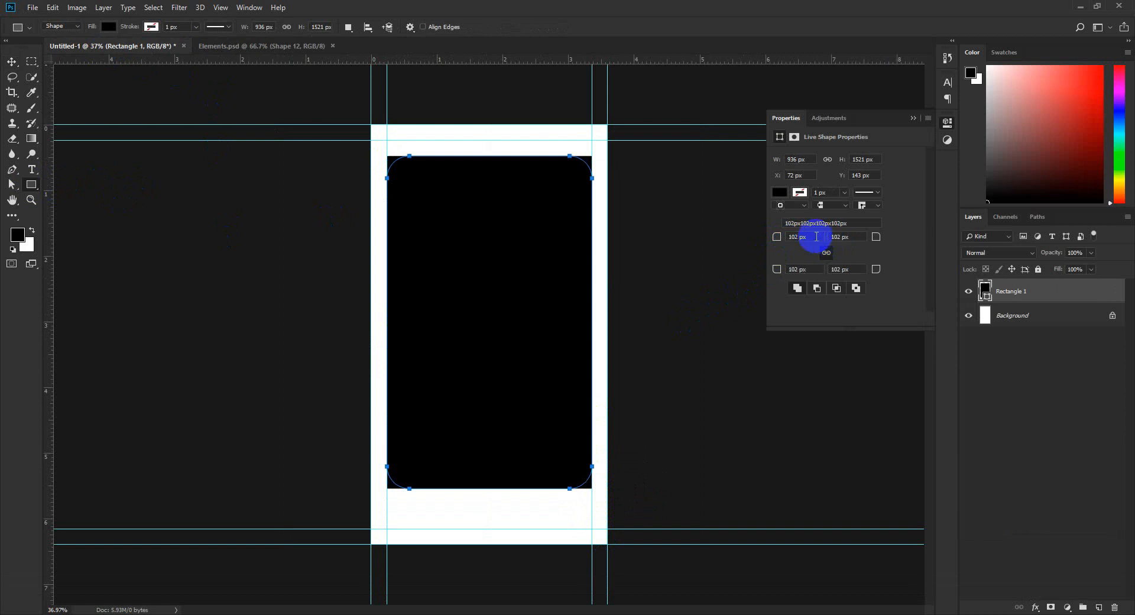
text(1)
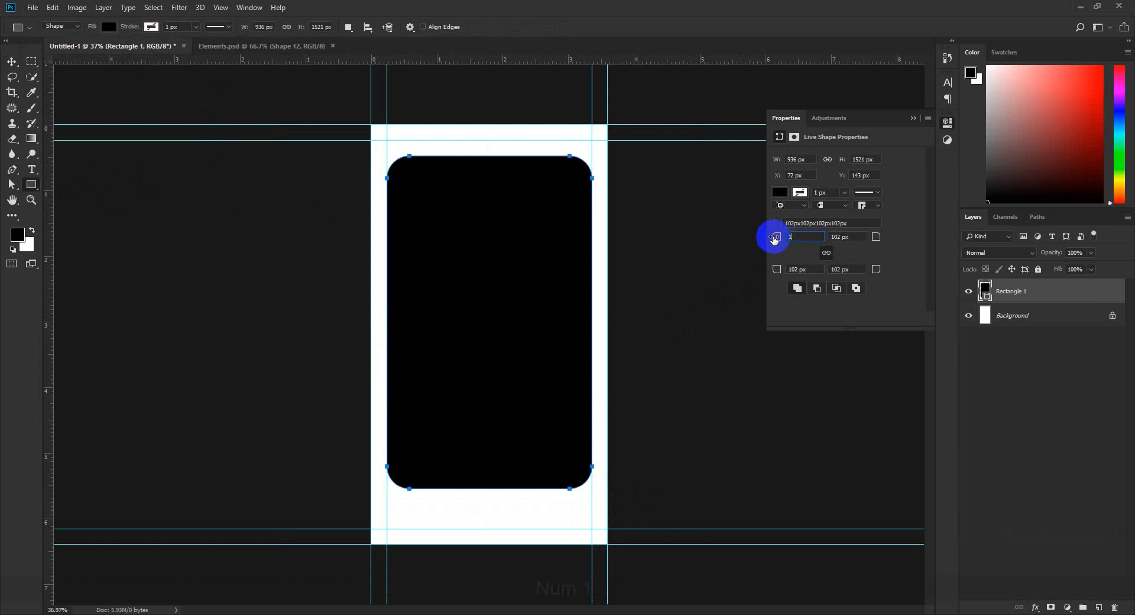
text(00)
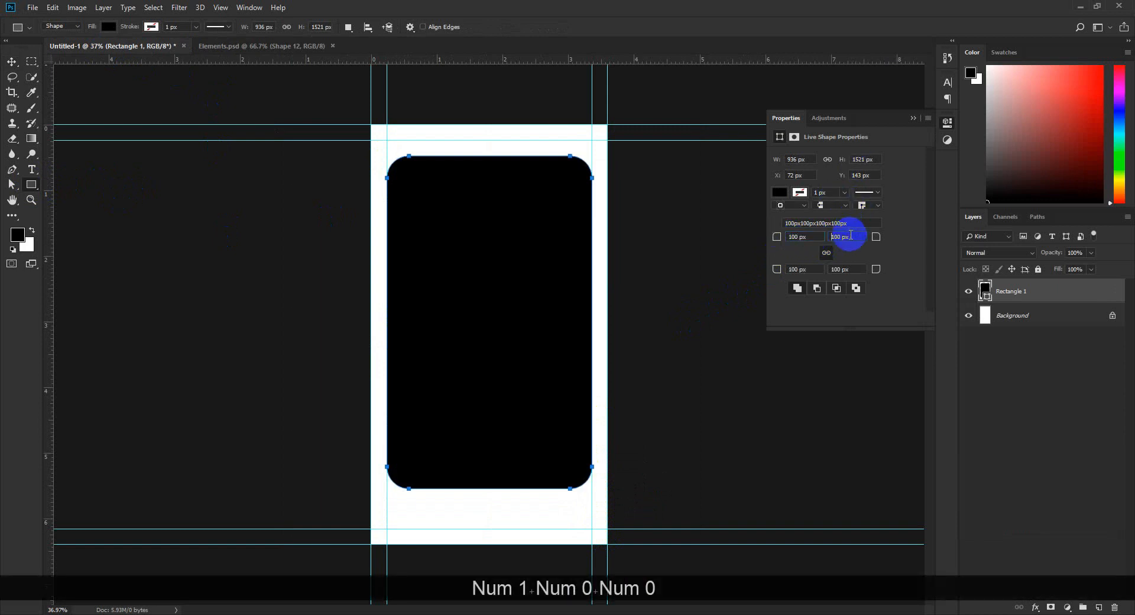
click(912, 119)
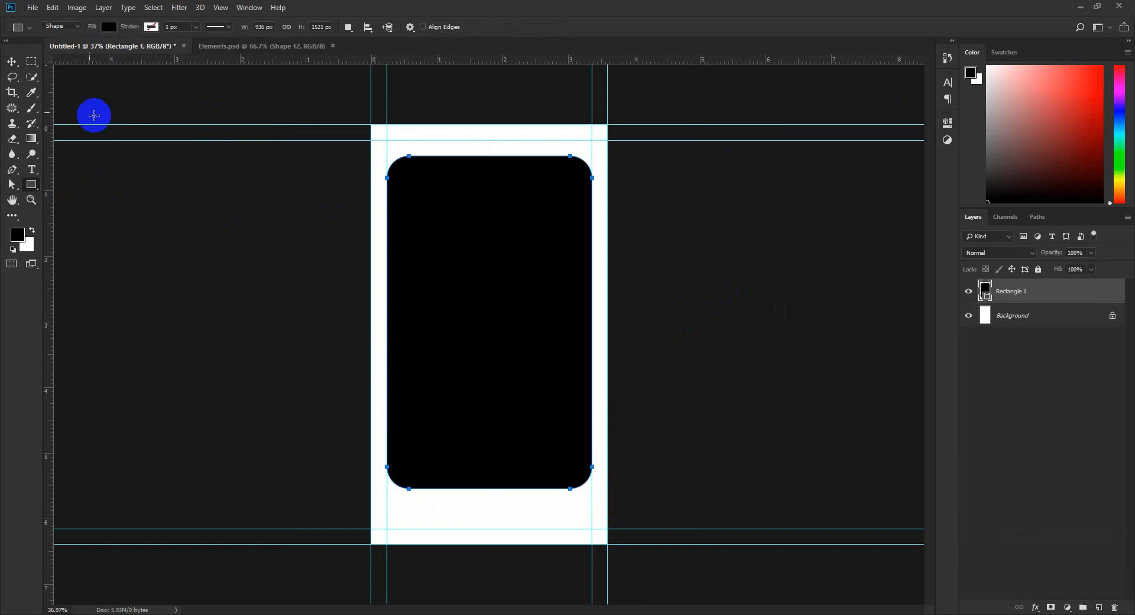
Rotate the rounded rectangle about 41.47°, scale it to about 142.21%, and position it over the canvas's upper part with one rounded corner pointing down.
click(5, 63)
drag(498, 344, 473, 335)
key(ctrl+t)
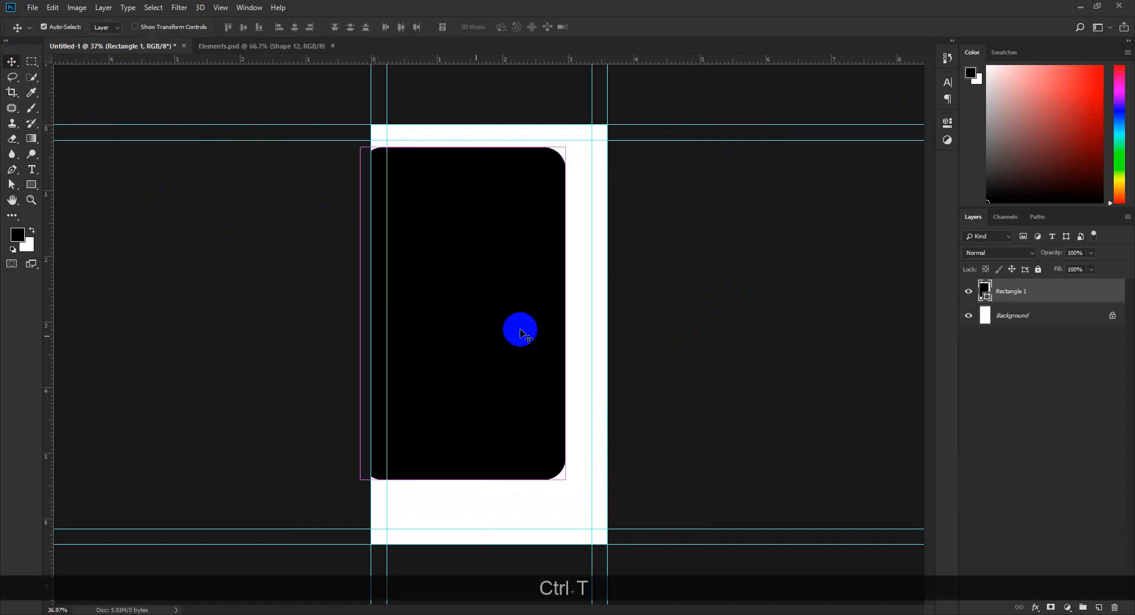
drag(579, 145, 651, 263)
drag(494, 367, 567, 314)
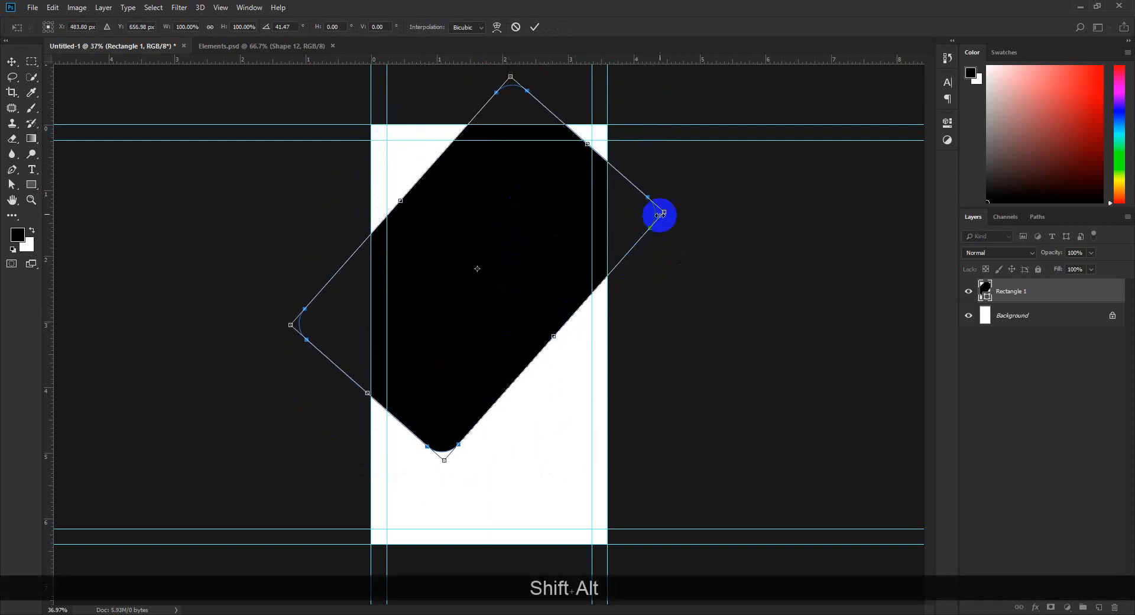
drag(664, 215, 750, 213)
drag(489, 369, 463, 264)
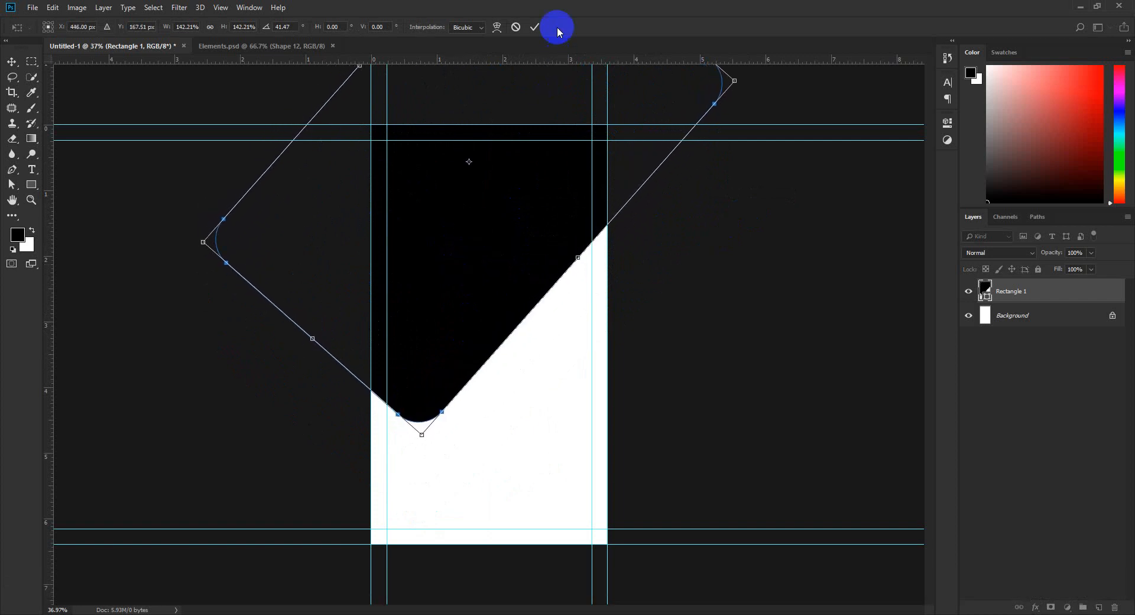
click(535, 27)
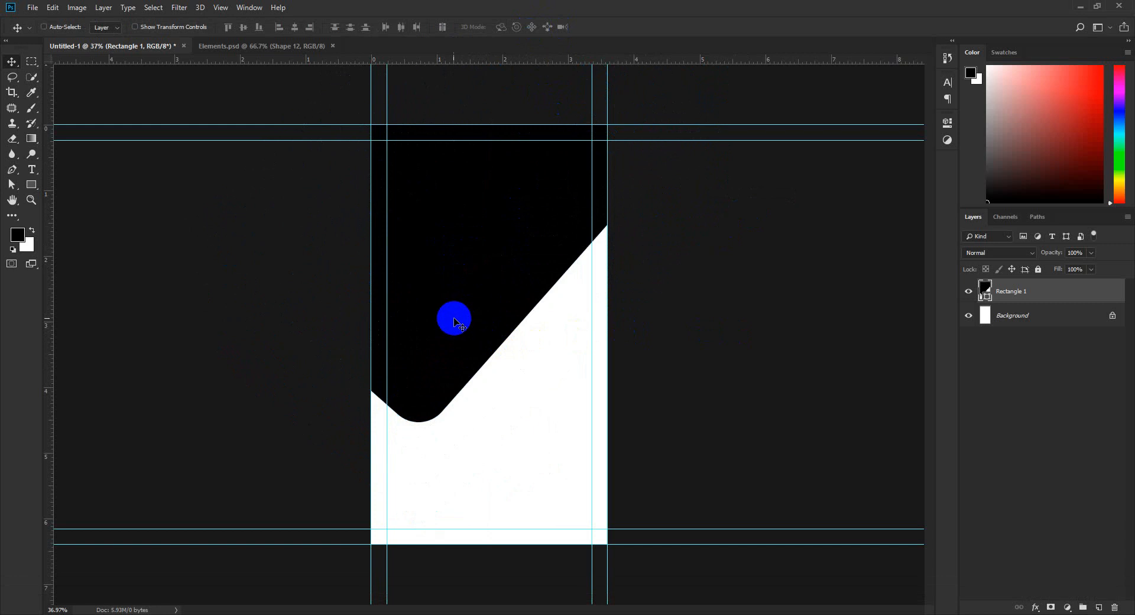
Duplicate the rotated rectangle and place the copy at the canvas's lower-right corner.
scroll(454, 322, down, 2)
drag(458, 278, 540, 449)
drag(458, 322, 457, 309)
scroll(467, 322, up, 3)
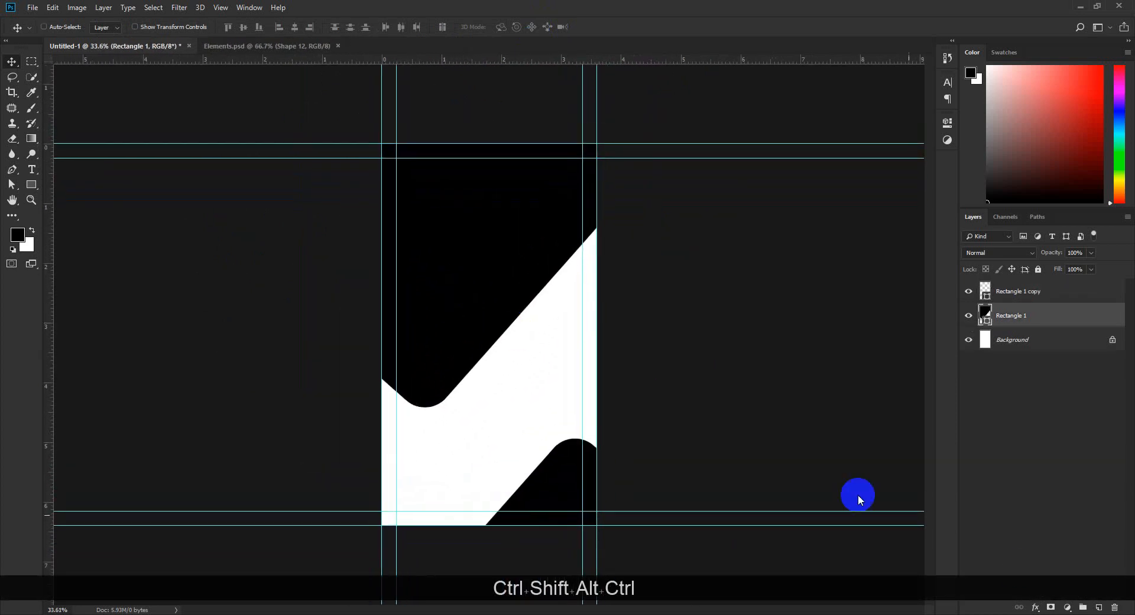
Add a linear gradient overlay with the orange-to-yellow preset at 90° to the large upper shape.
click(1034, 607)
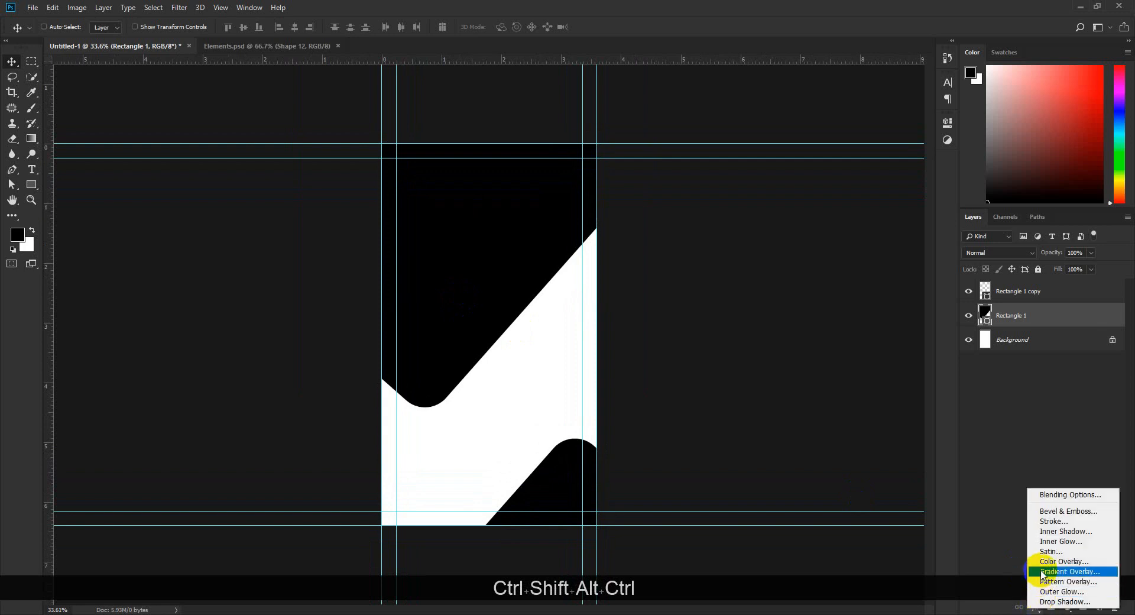
click(1085, 571)
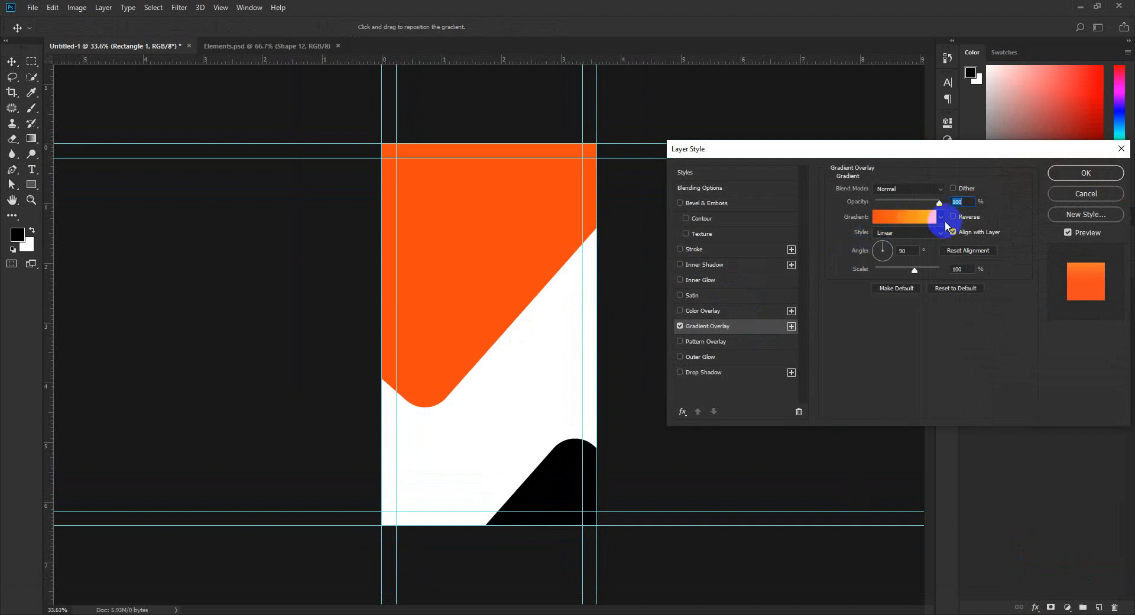
click(940, 217)
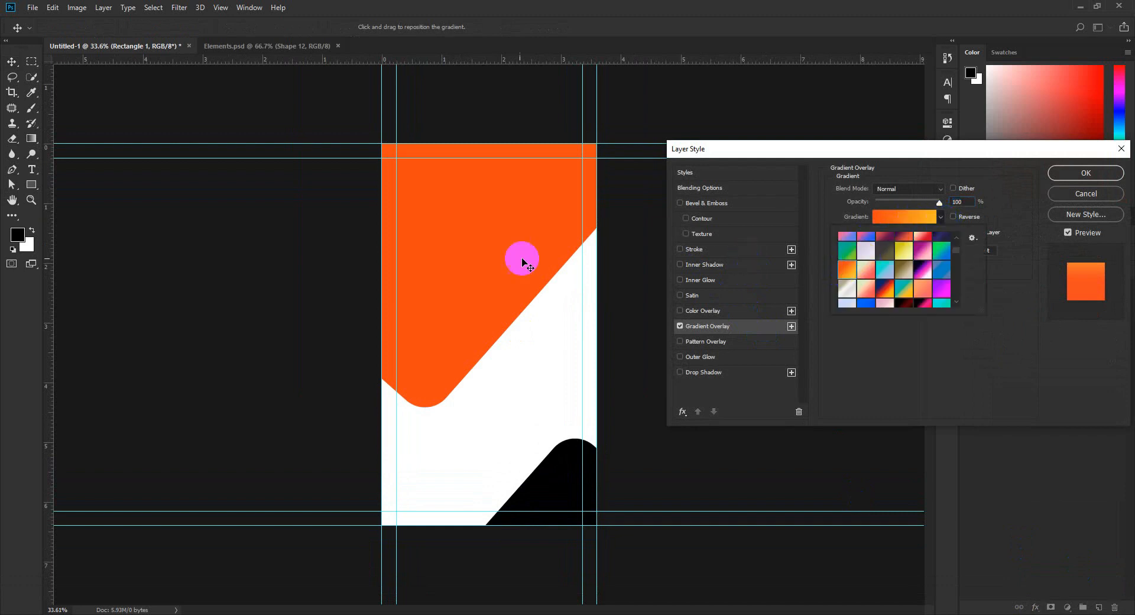
drag(521, 183, 436, 321)
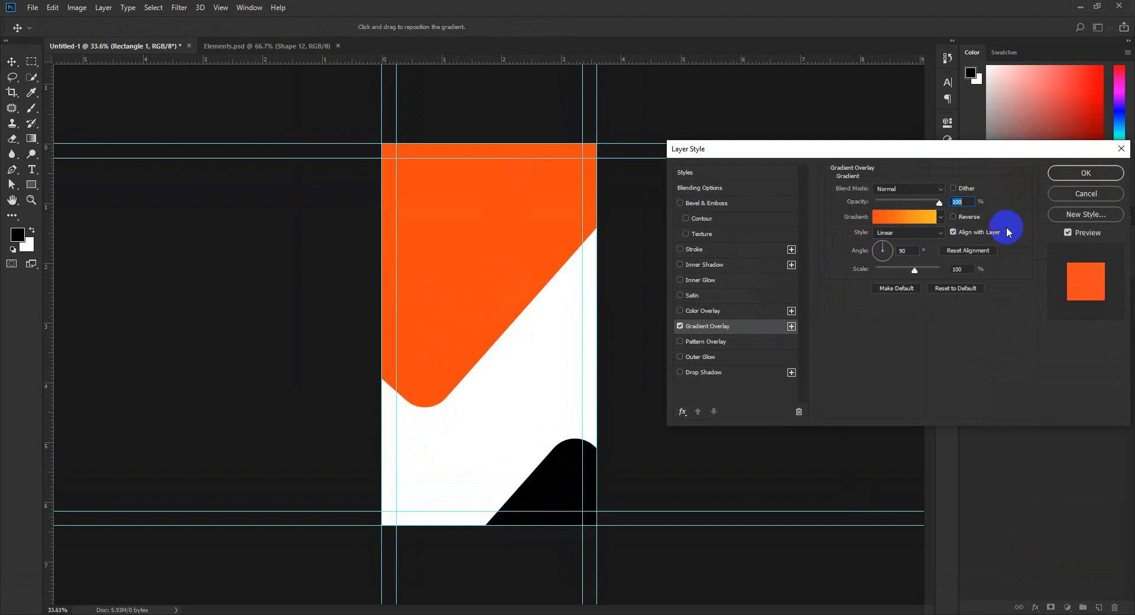
Try reversing the gradient overlay and repositioning it, and restore the original gradient direction.
click(960, 219)
drag(496, 340, 447, 256)
key(ctrl+z)
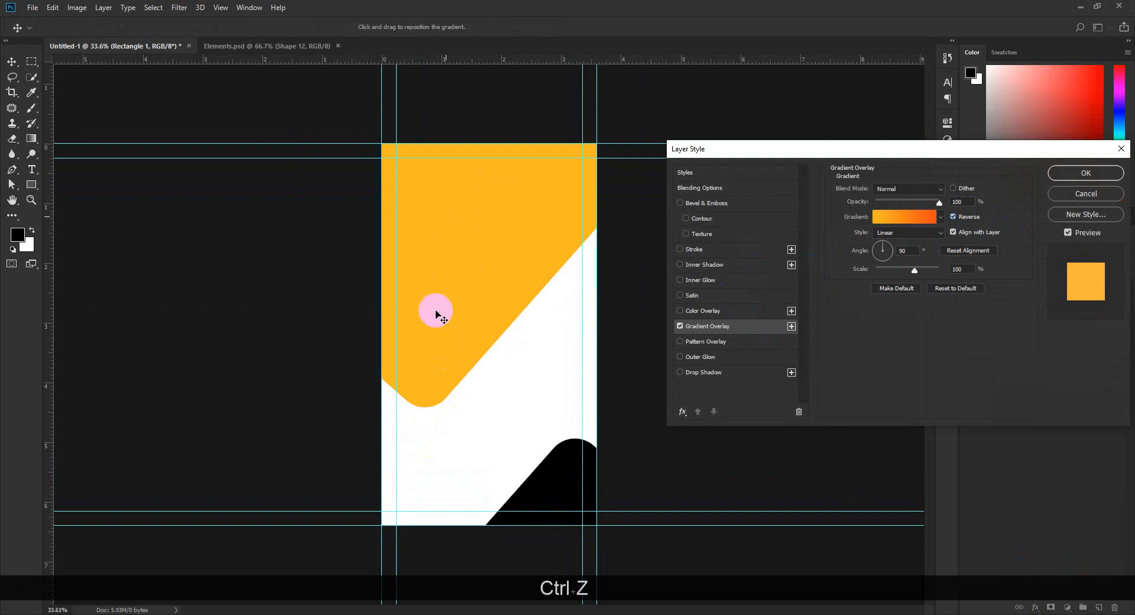
click(953, 217)
Shift the gradient within the upper shape so lighter orange fades down to deep orange, and apply the overlay.
drag(465, 326, 465, 276)
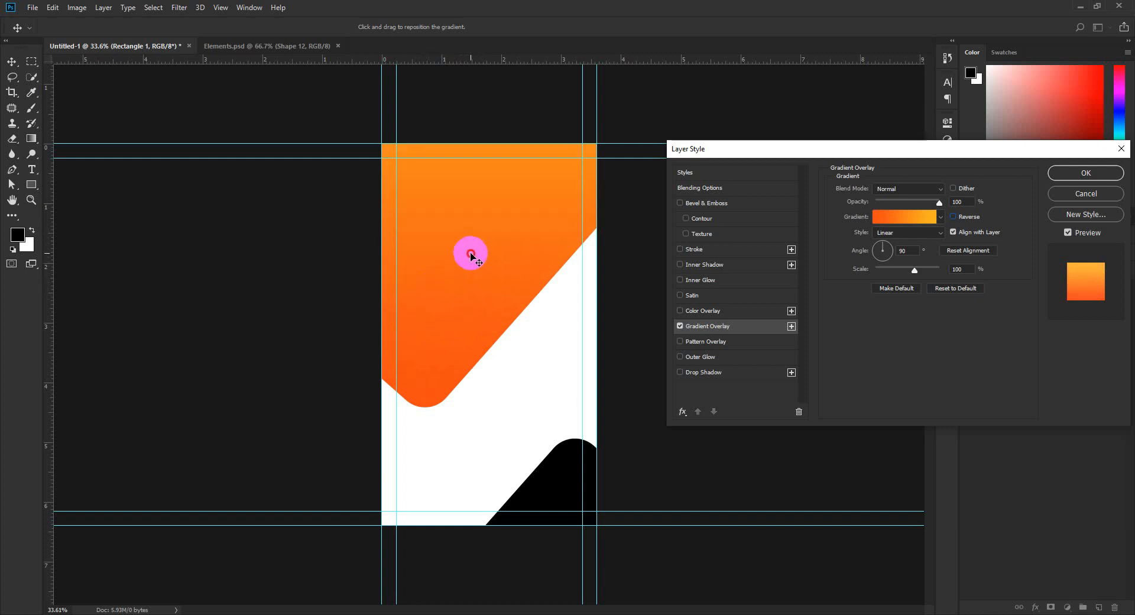
click(1067, 175)
scroll(467, 311, down, 3)
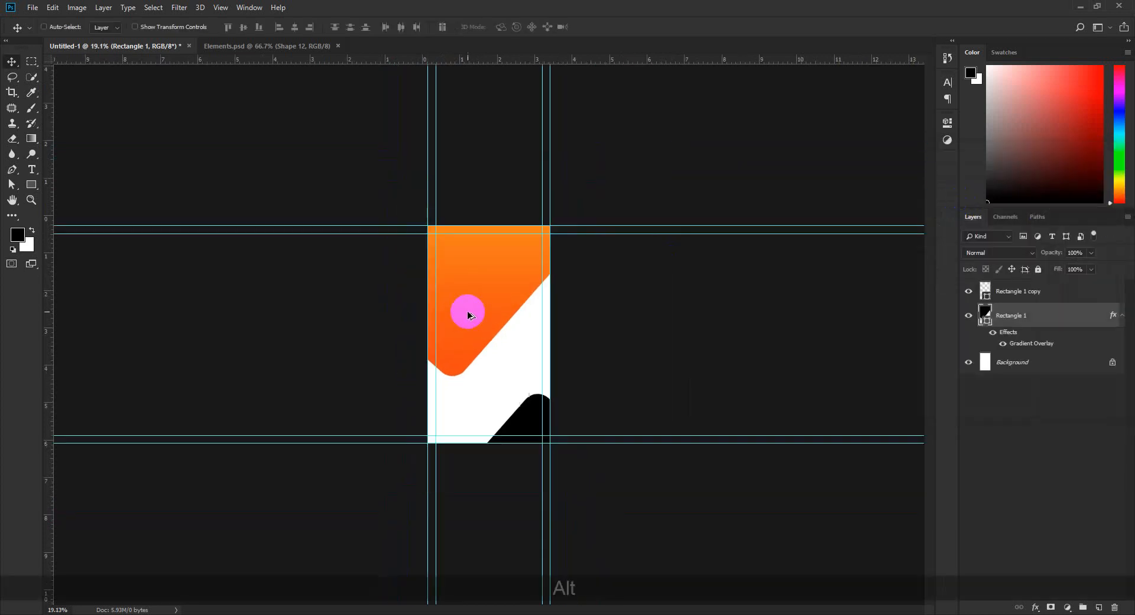
scroll(467, 311, up, 2)
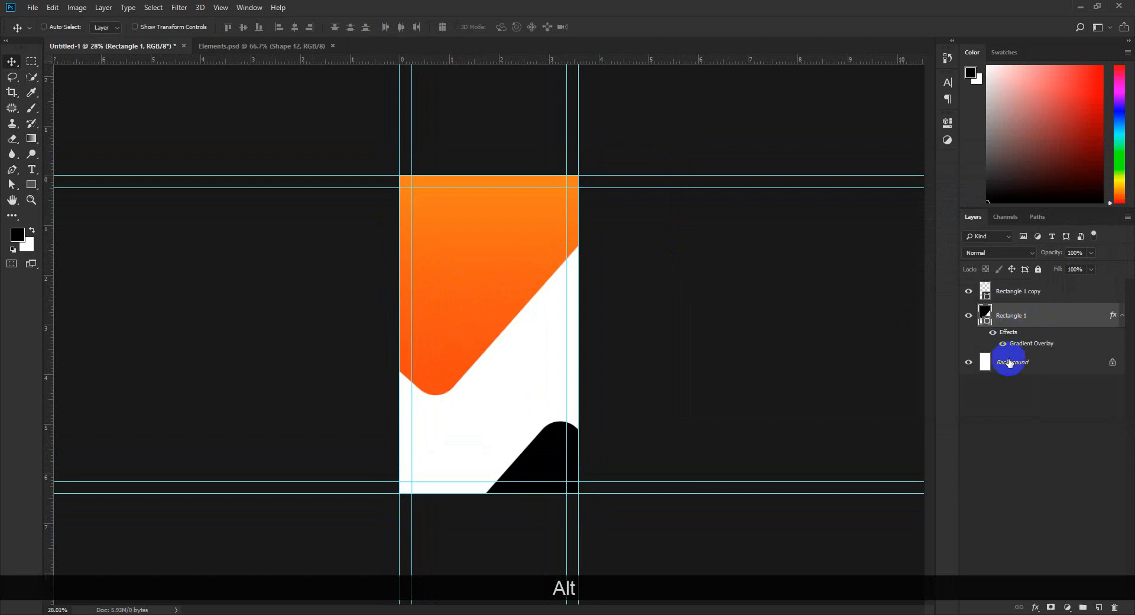
Add the same orange gradient overlay to Rectangle 1 copy, reposition its gradient, and shift the shape slightly left.
click(1023, 302)
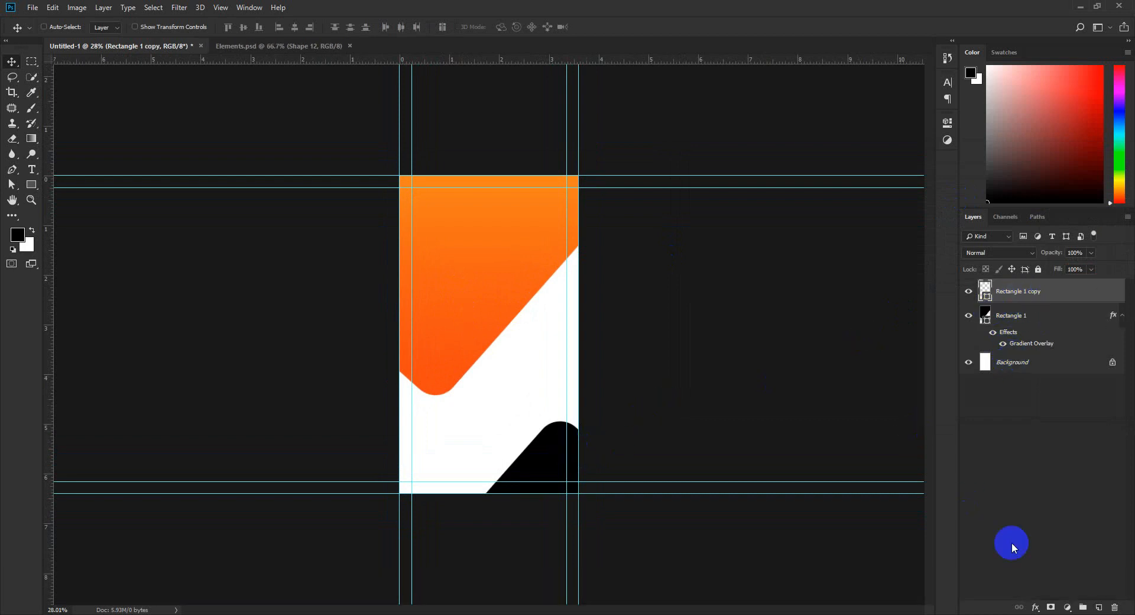
click(1042, 609)
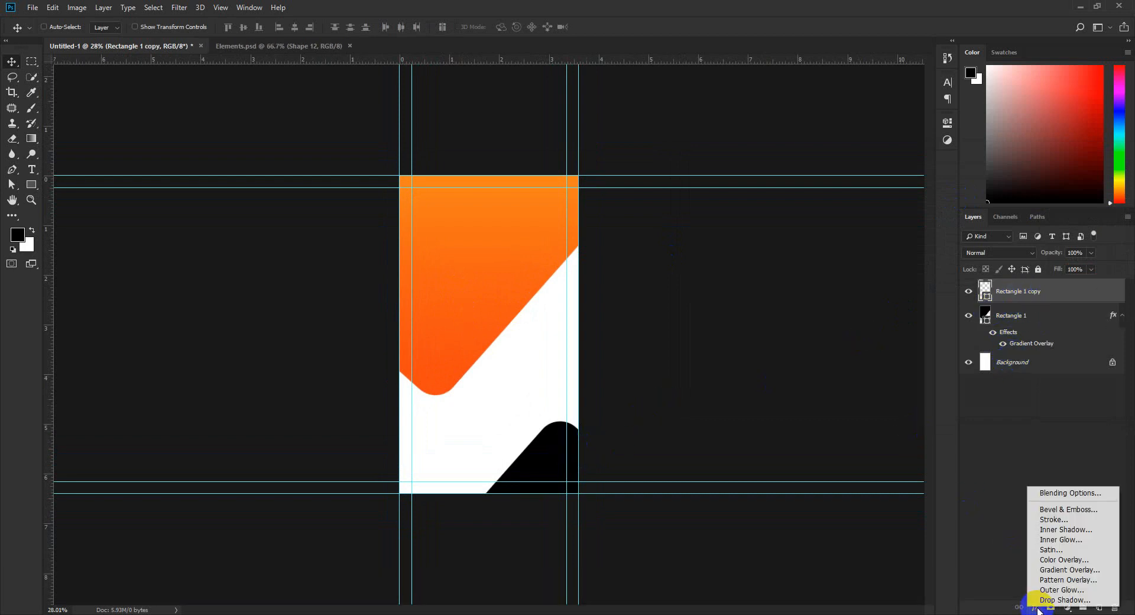
click(1063, 571)
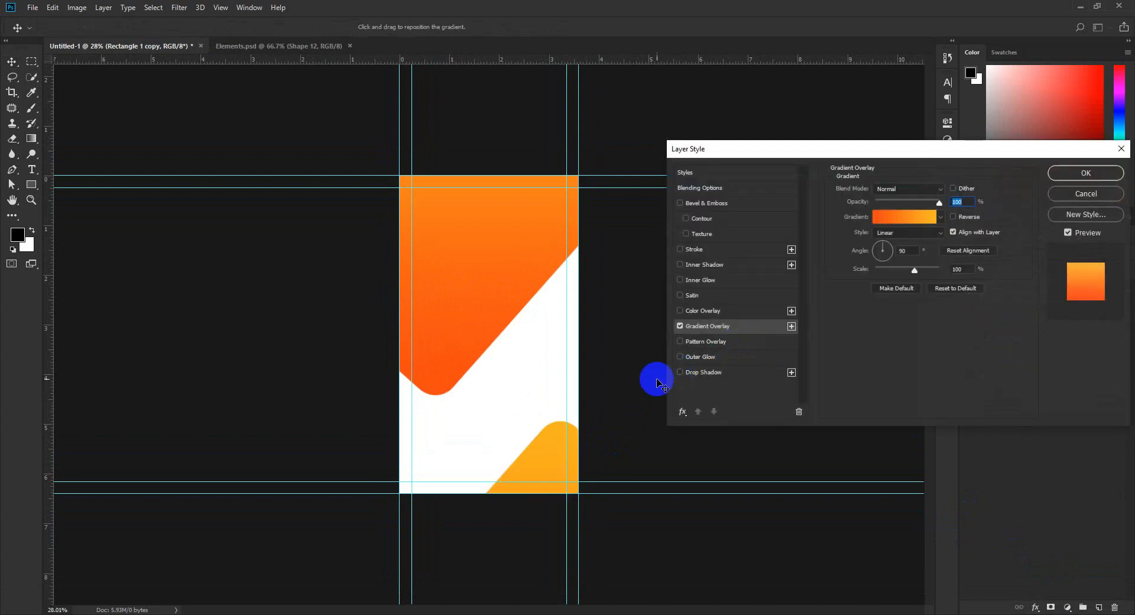
mouse_move(539, 489)
mouse_down()
mouse_move(542, 474)
mouse_move(537, 481)
mouse_up()
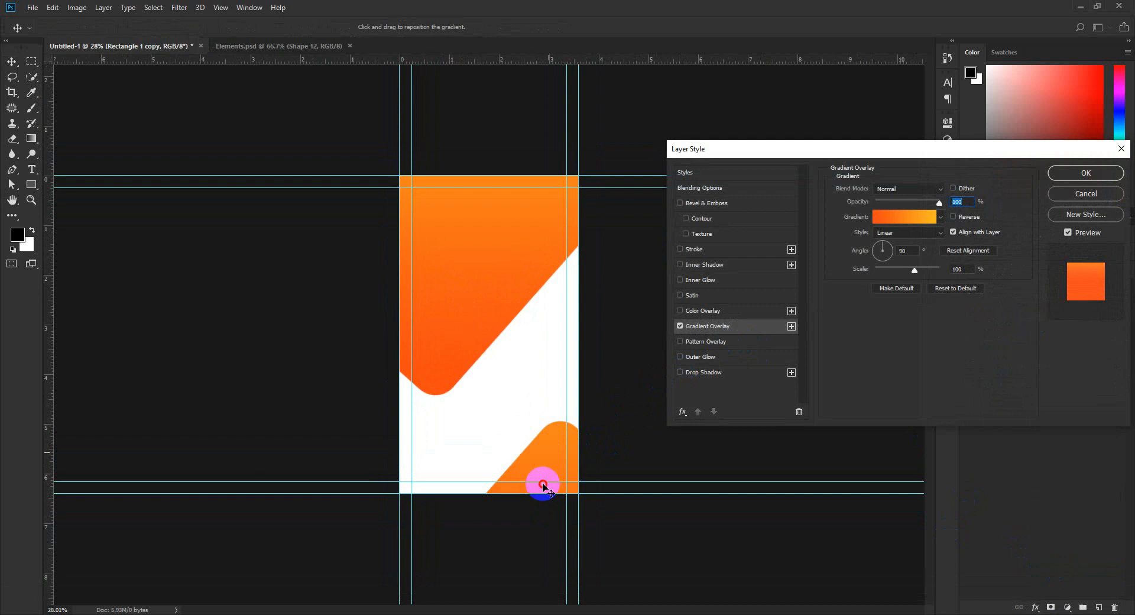
click(1052, 178)
drag(543, 460, 531, 450)
Place the Burger image embedded directly above Rectangle 1, scaled to 13.78% and centred at about X 540, Y 1148 px.
ctrl+shift+click(467, 292)
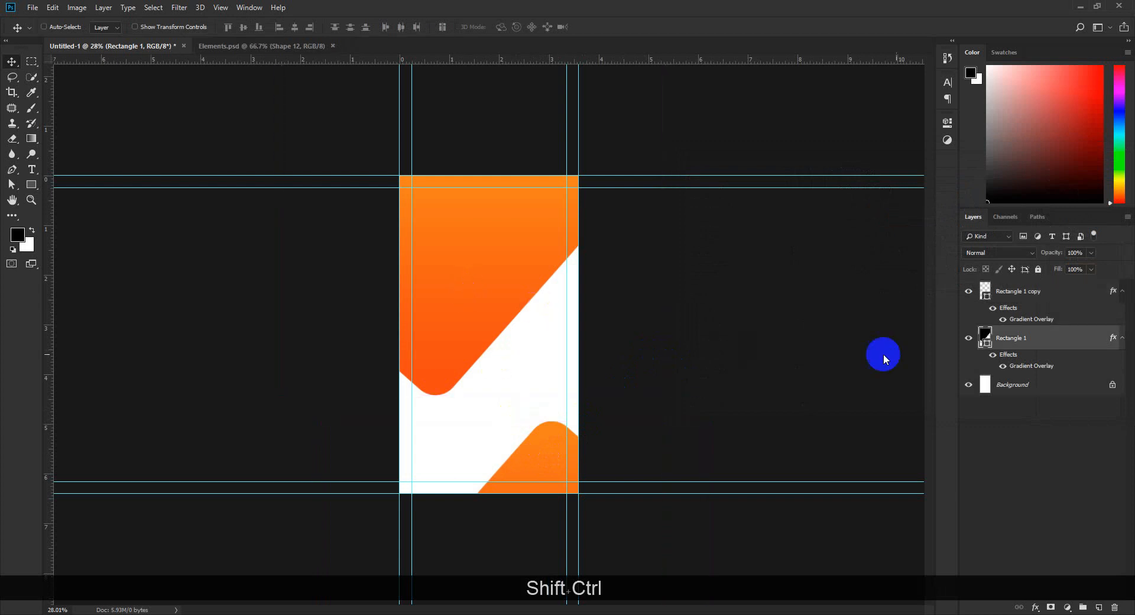
scroll(494, 313, down, 2)
scroll(494, 313, up, 3)
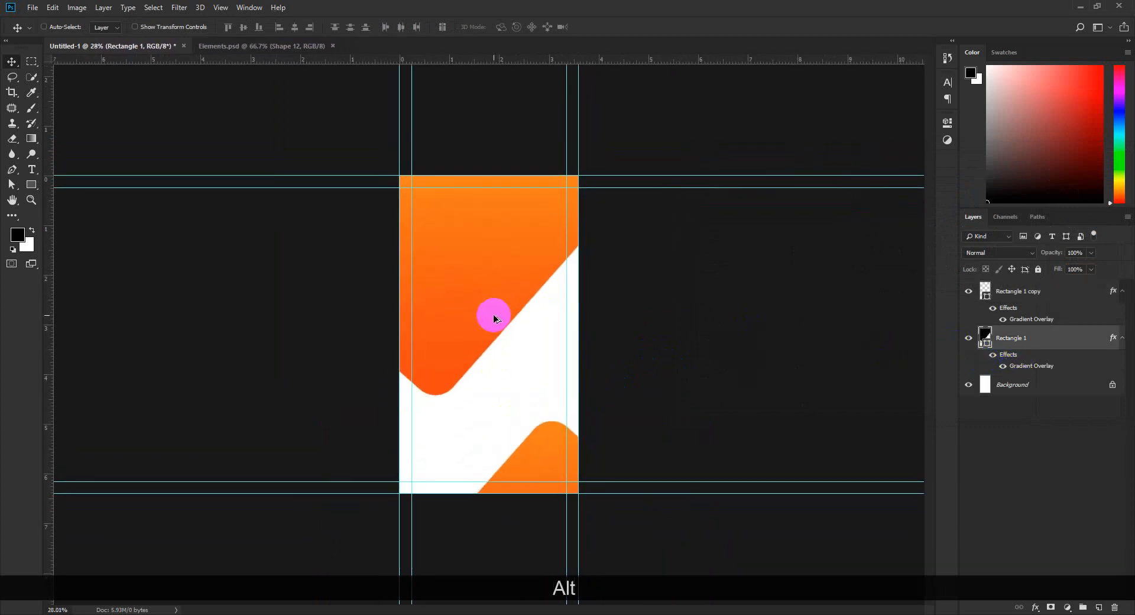
click(33, 7)
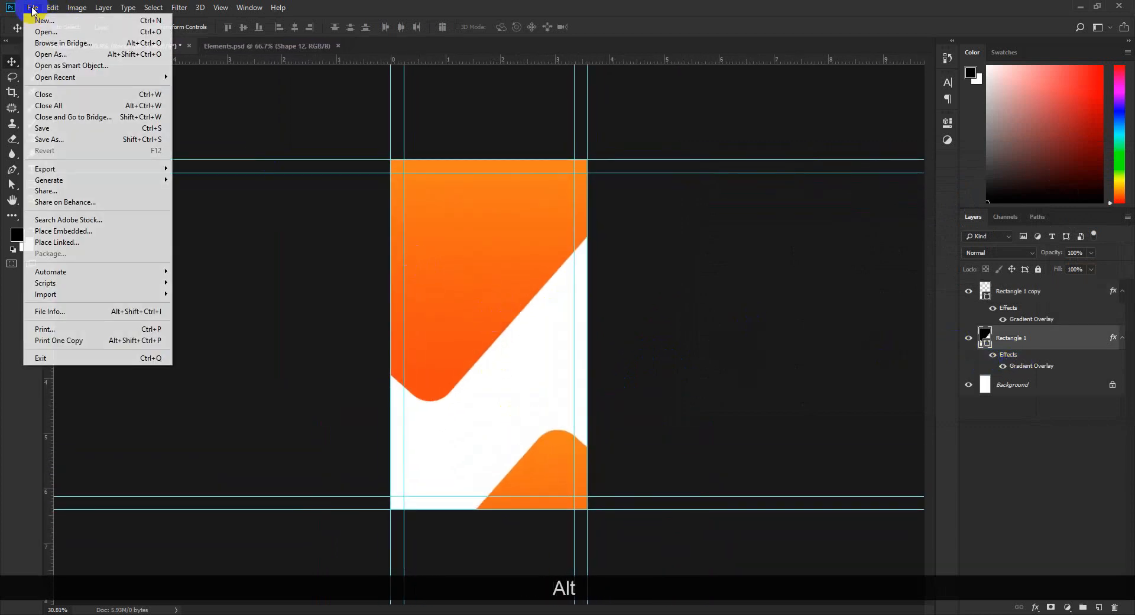
click(83, 231)
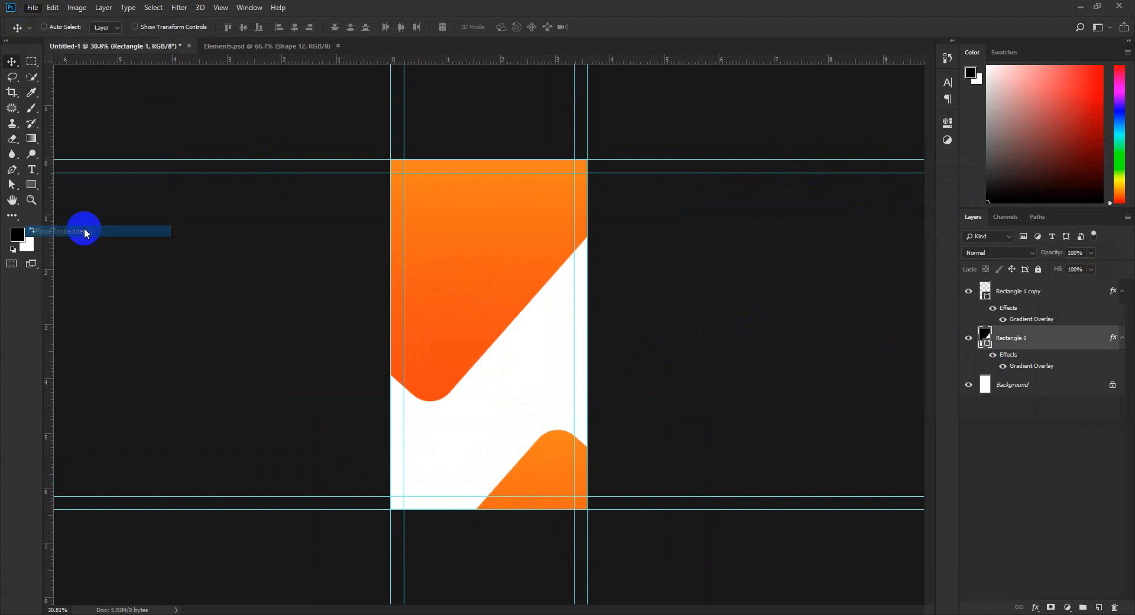
double_click(147, 91)
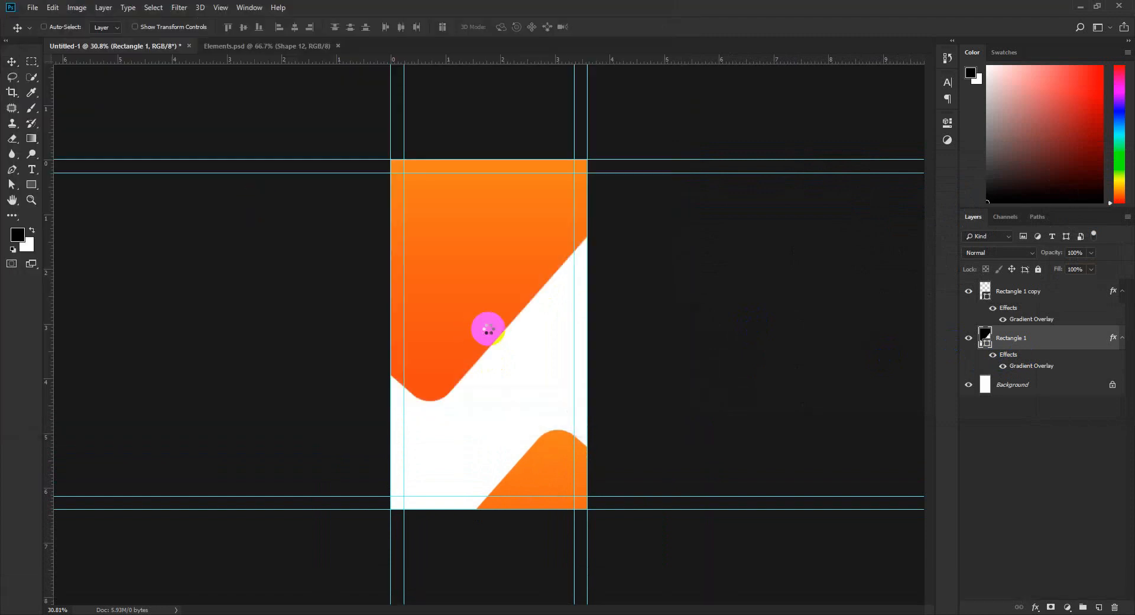
drag(585, 237, 607, 217)
drag(513, 331, 513, 365)
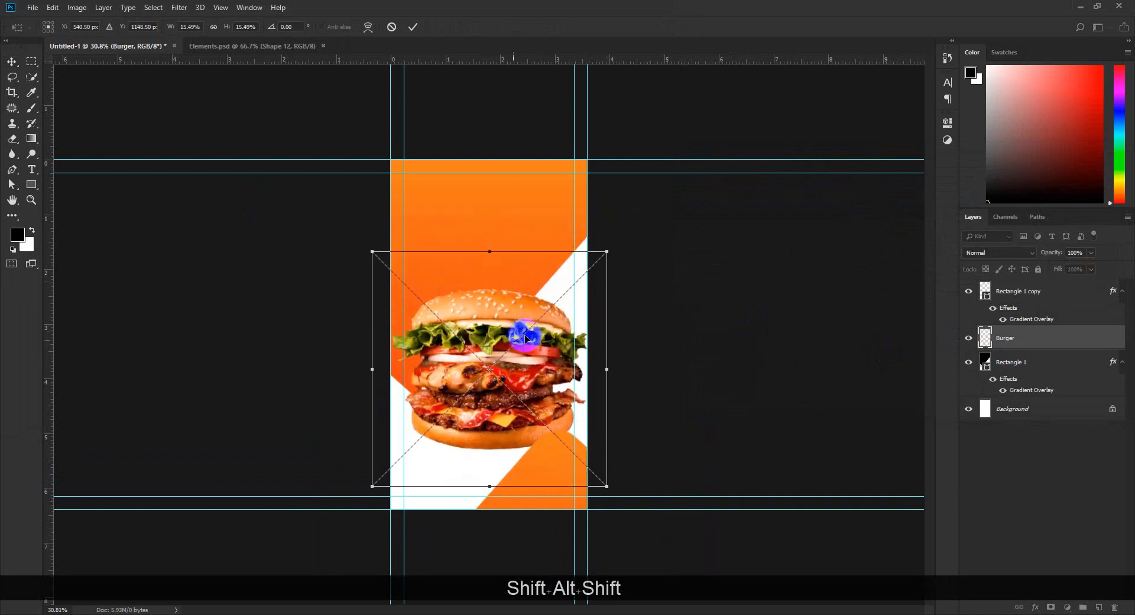
drag(608, 254, 592, 265)
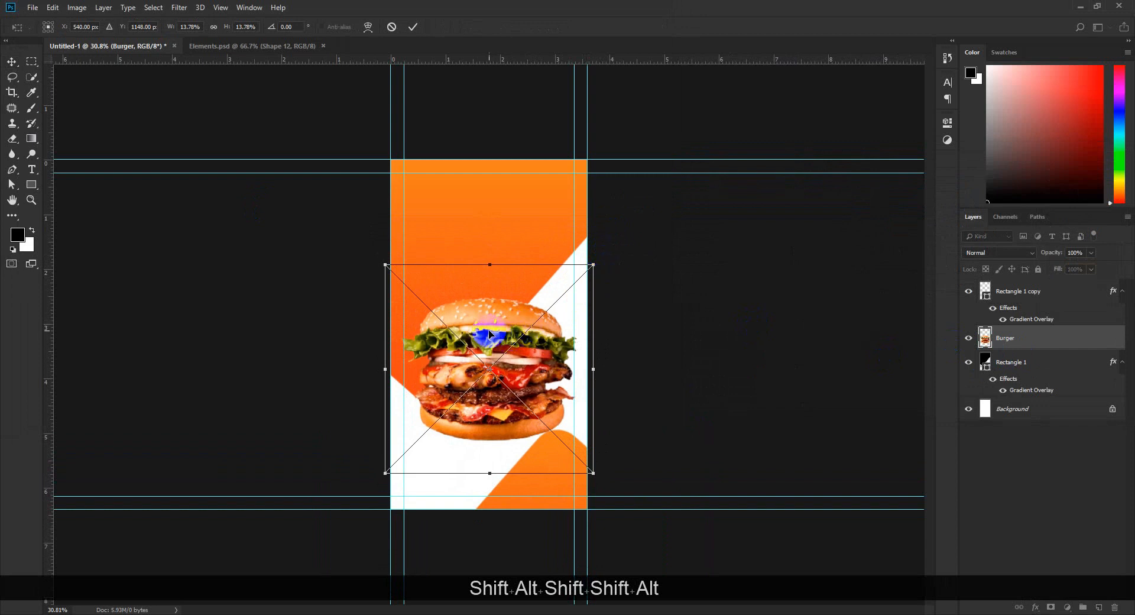
click(412, 23)
Move the lower-right orange shape down about 0.33 in and widen it to about 105%.
drag(552, 460, 554, 482)
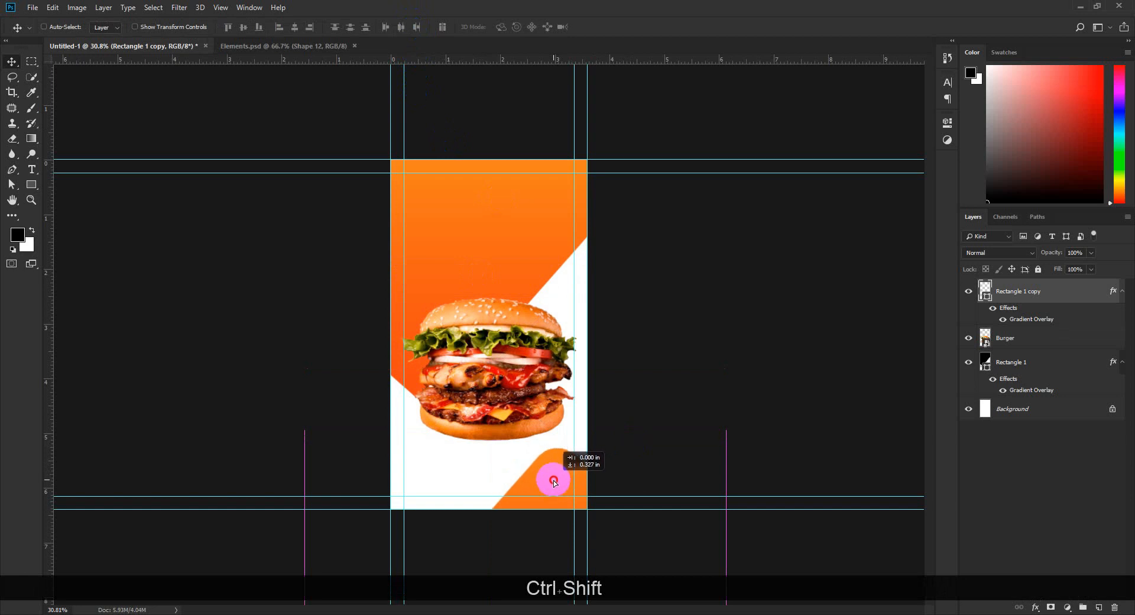
key(ctrl+t)
drag(731, 451, 752, 447)
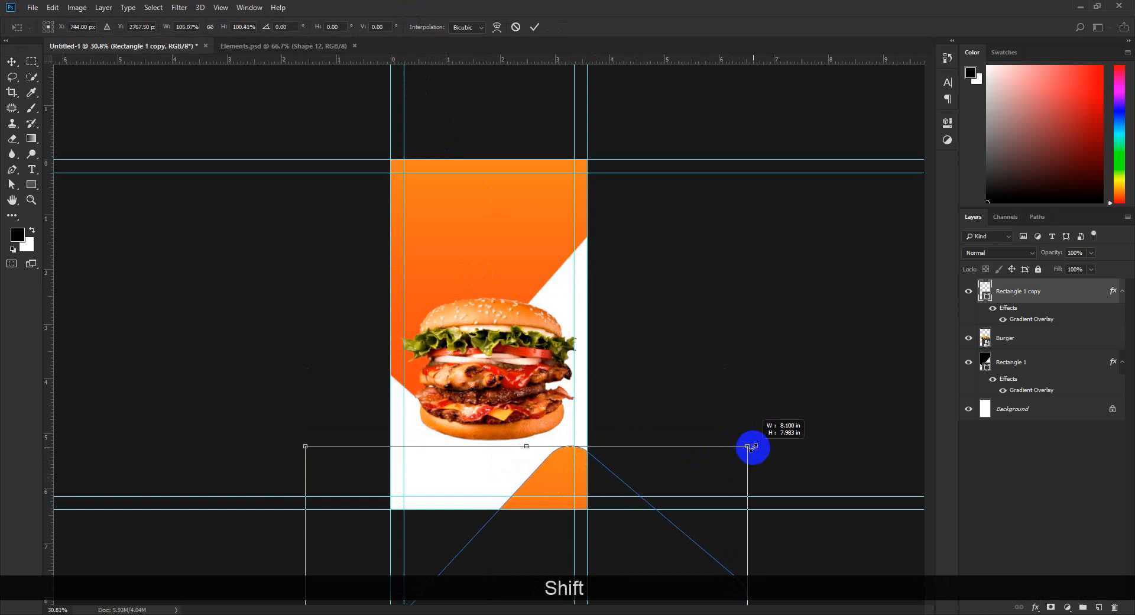
click(534, 27)
Move the large upper orange shape slightly straight down behind the burger.
alt+scroll(566, 503, up, 1)
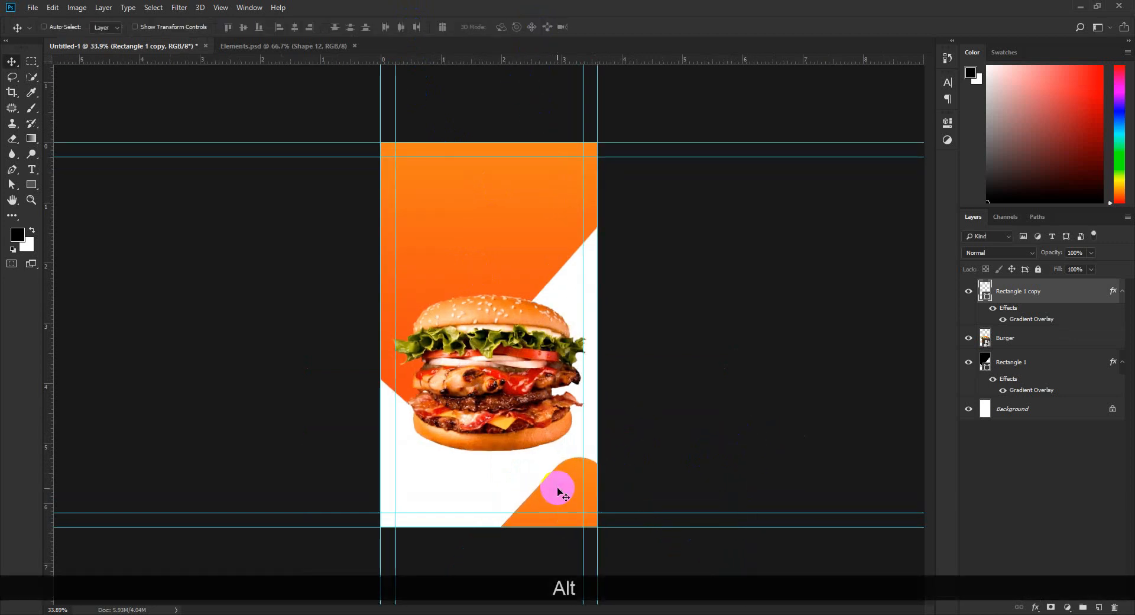
alt+scroll(547, 489, up, 2)
alt+scroll(527, 481, down, 3)
alt+scroll(488, 402, up, 1)
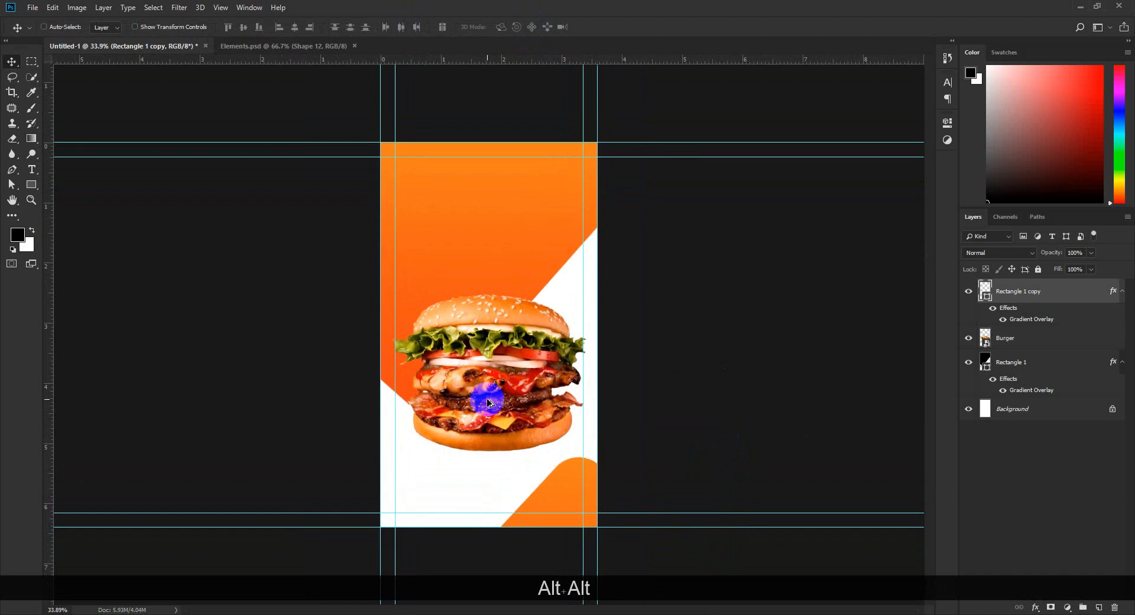
ctrl+click(486, 239)
mouse_move(496, 222)
shift+mouse_down()
mouse_move(497, 248)
mouse_move(495, 234)
shift+mouse_up()
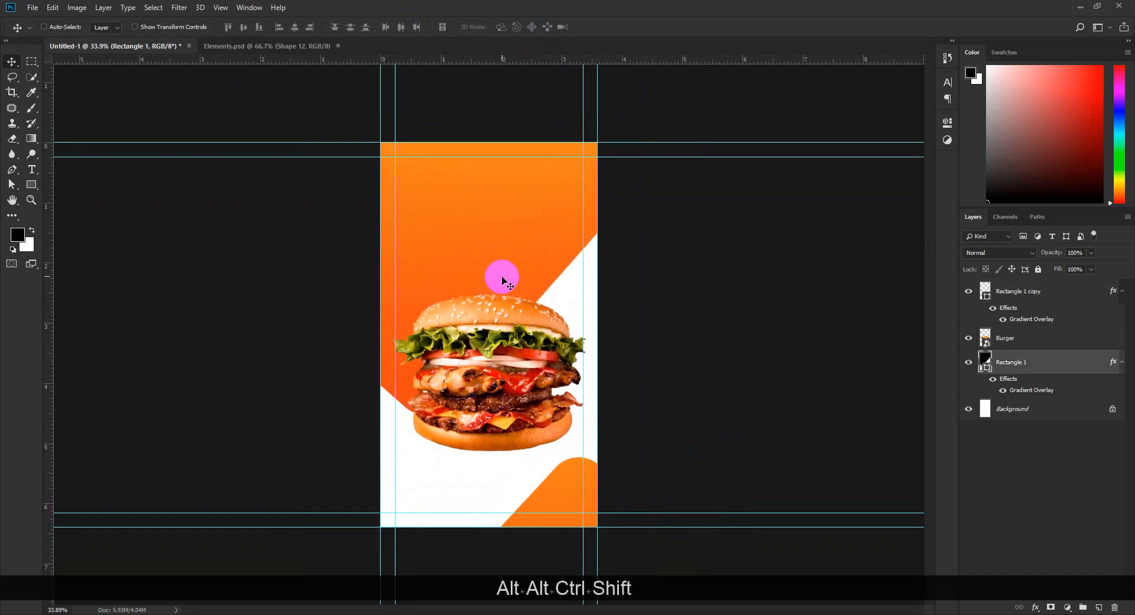
Create a new layer above Rectangle 1 and paint one soft black 500 px brush dab beneath the burger.
scroll(511, 243, down, 3)
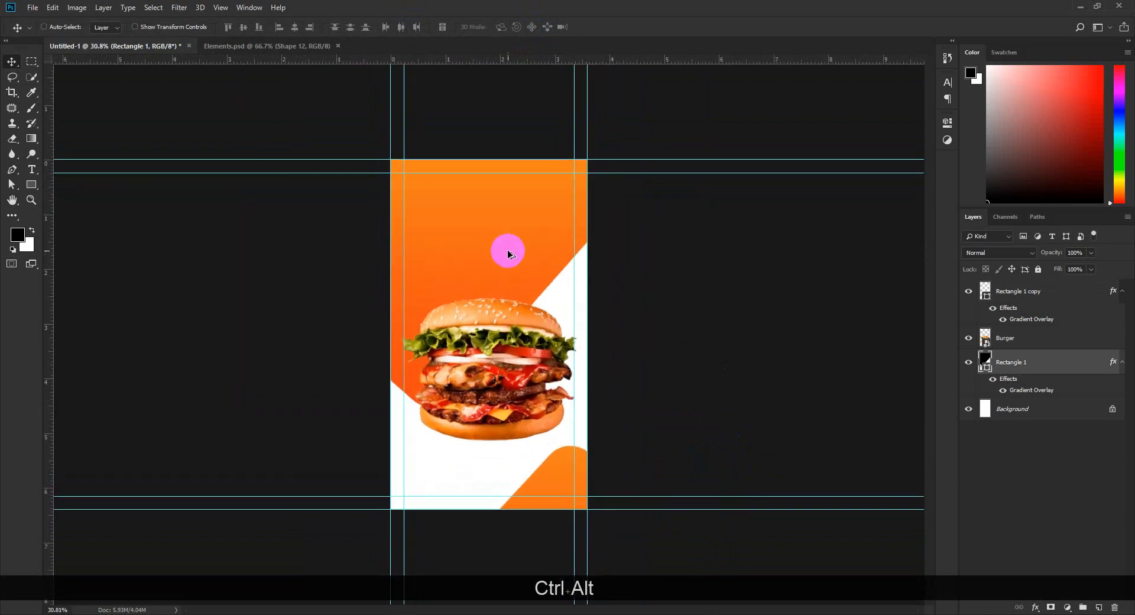
scroll(505, 255, up, 1)
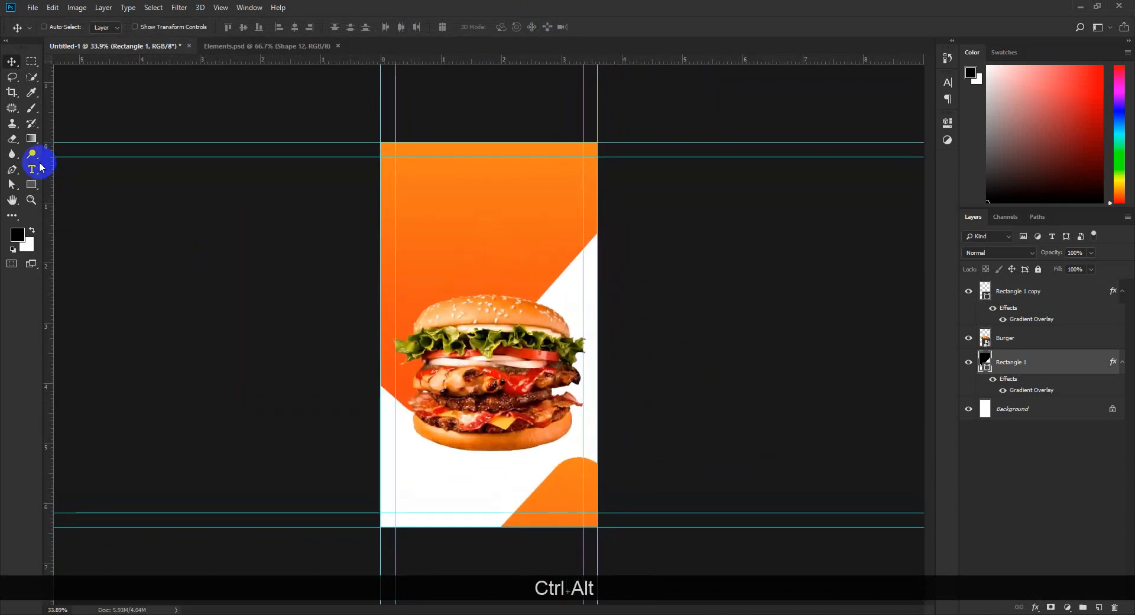
click(31, 110)
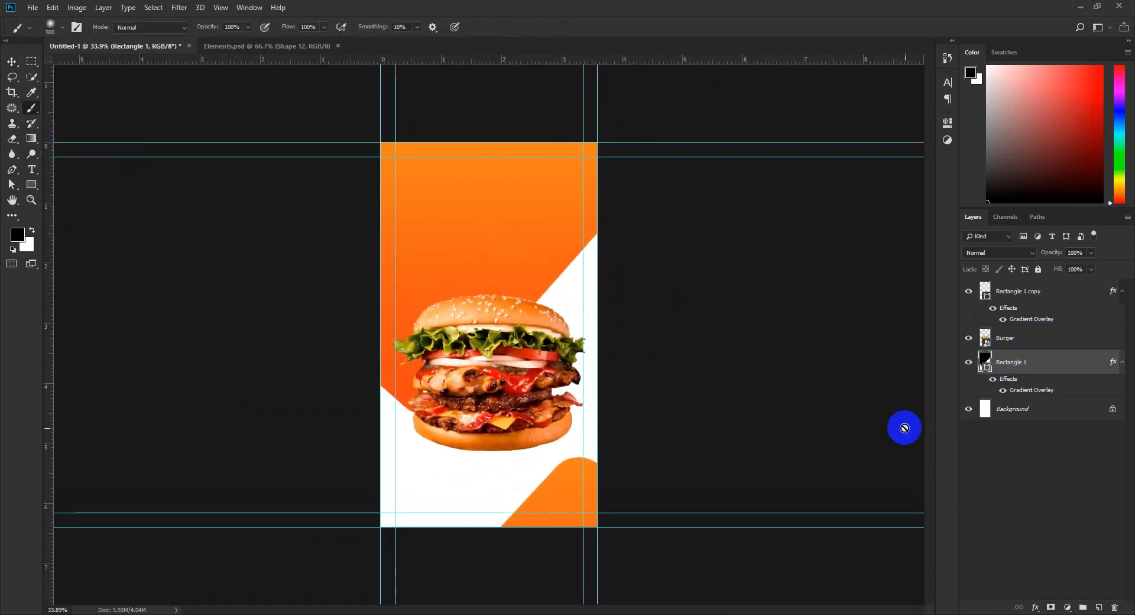
click(1099, 608)
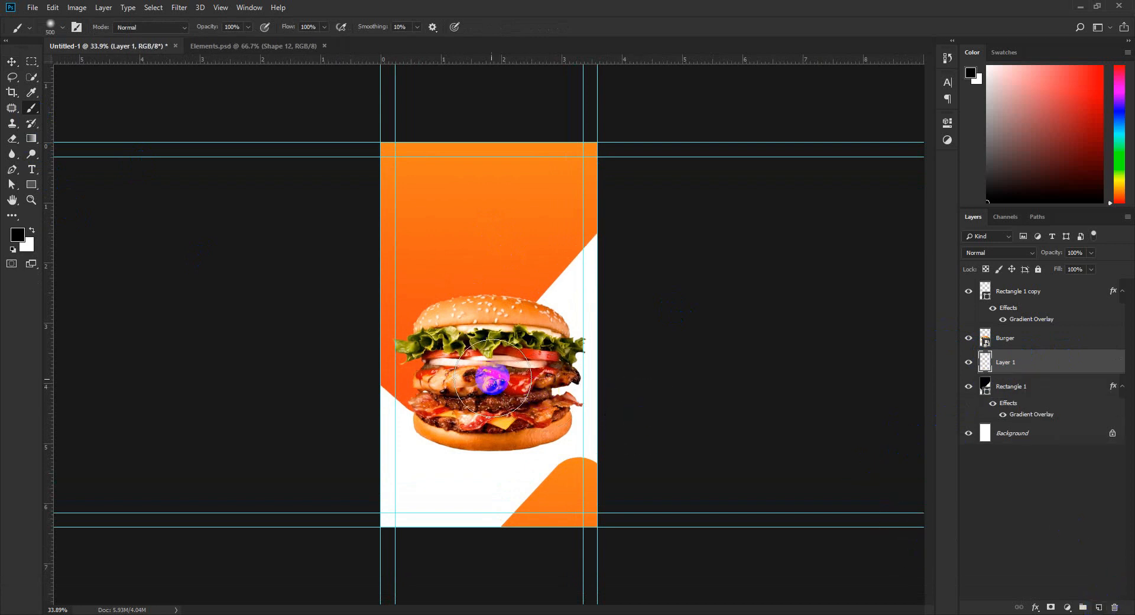
click(499, 455)
Transform the black dab into a flat shadow about 183.39% wide and 19.43% high, positioned under the bottom bun.
click(12, 62)
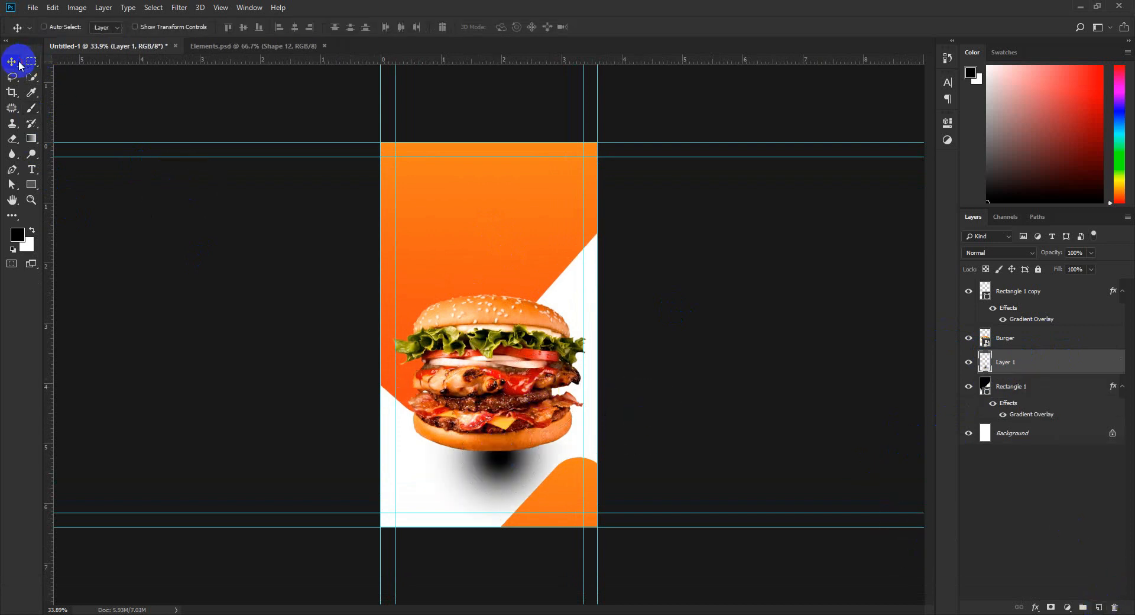
key(ctrl+t)
drag(500, 374, 500, 438)
drag(582, 453, 650, 453)
scroll(504, 479, up, 5)
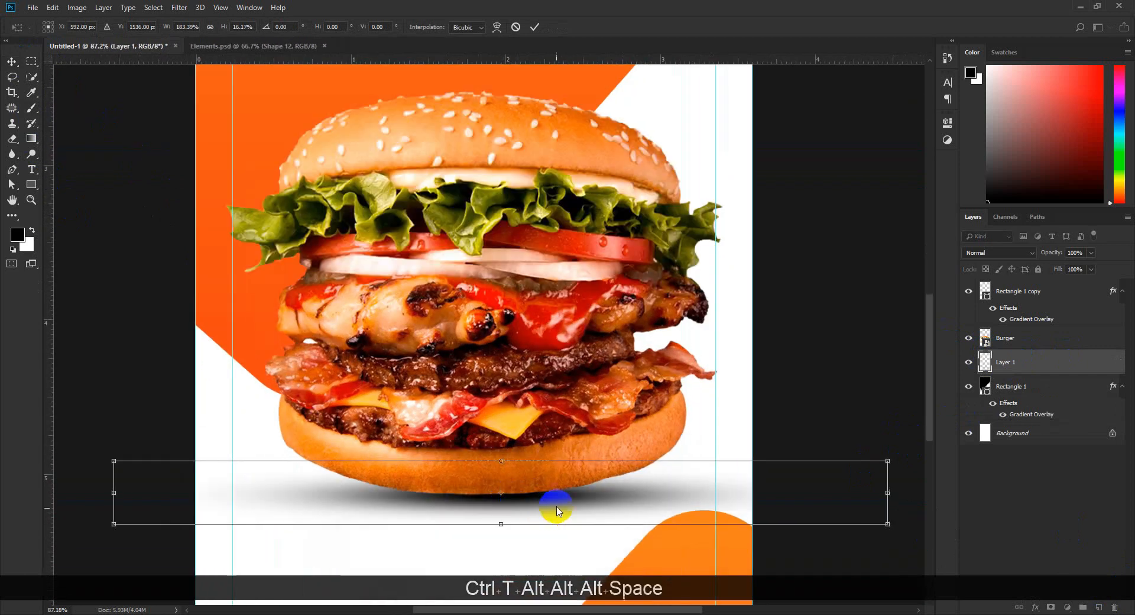
drag(556, 508, 534, 392)
drag(482, 418, 481, 424)
drag(570, 407, 560, 409)
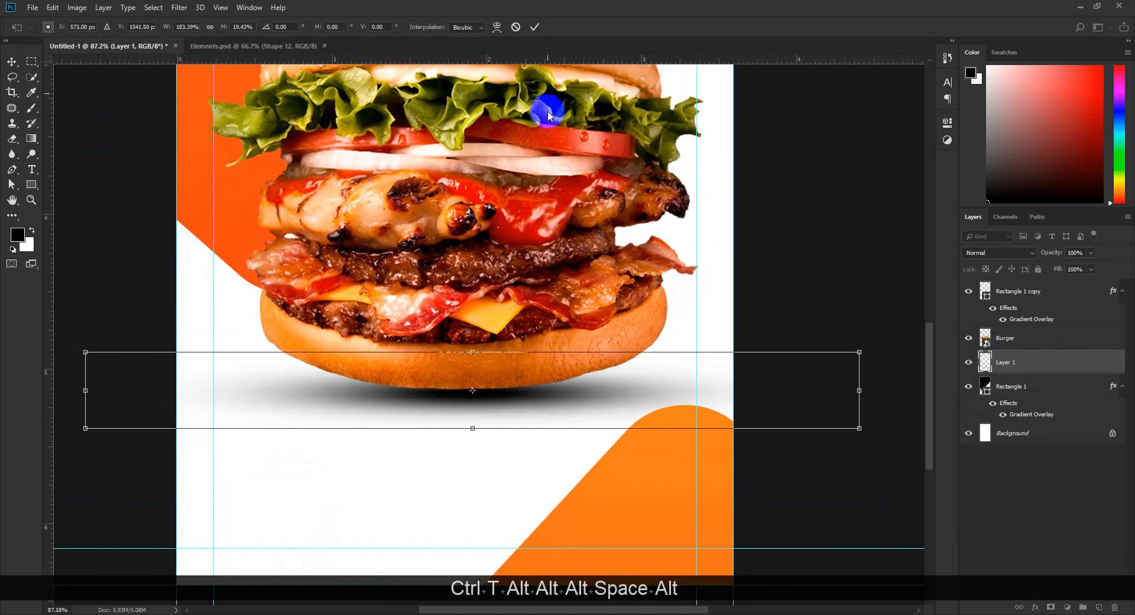
click(534, 27)
Nudge the burger's shadow up against the bun and widen it to about 118.46%.
drag(488, 400, 485, 390)
key(ctrl+t)
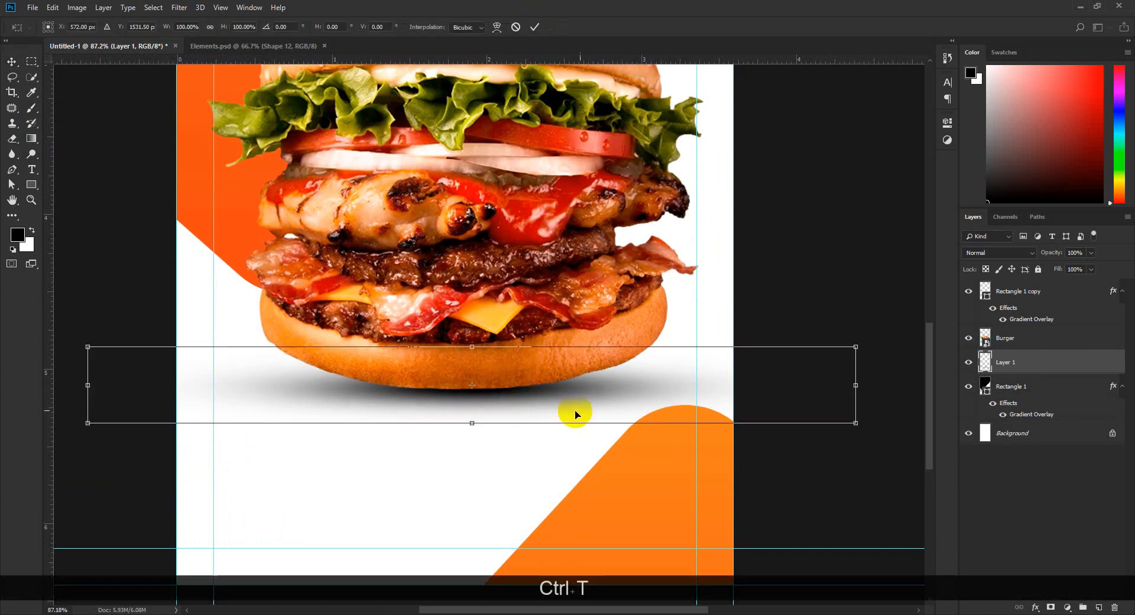
scroll(431, 351, down, 3)
drag(693, 371, 738, 374)
scroll(588, 379, up, 2)
scroll(443, 391, up, 3)
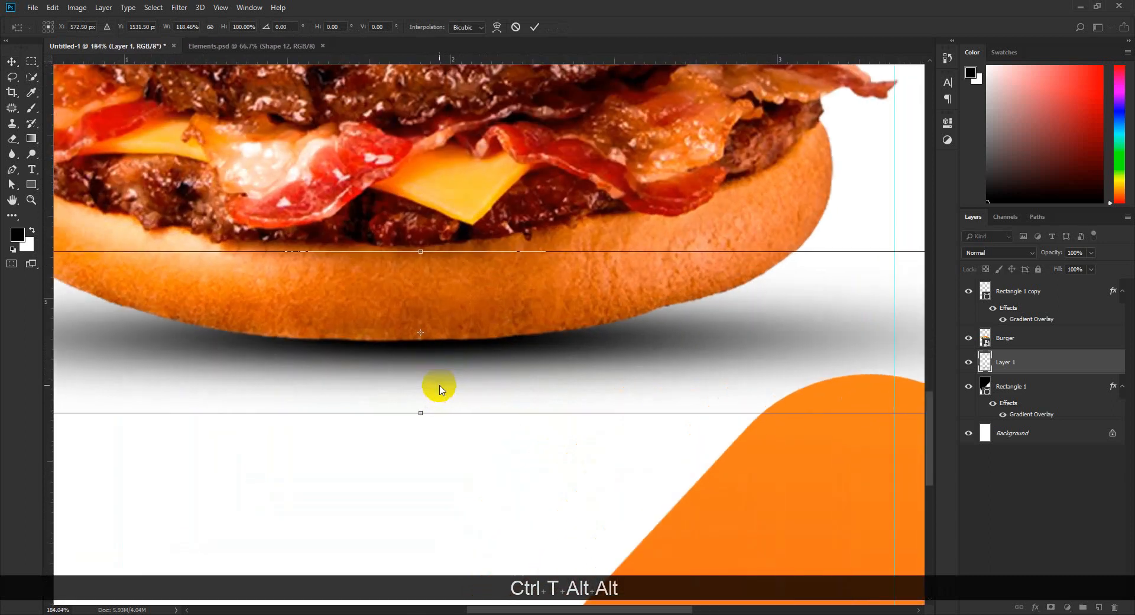
click(535, 27)
scroll(431, 359, down, 2)
scroll(431, 362, down, 5)
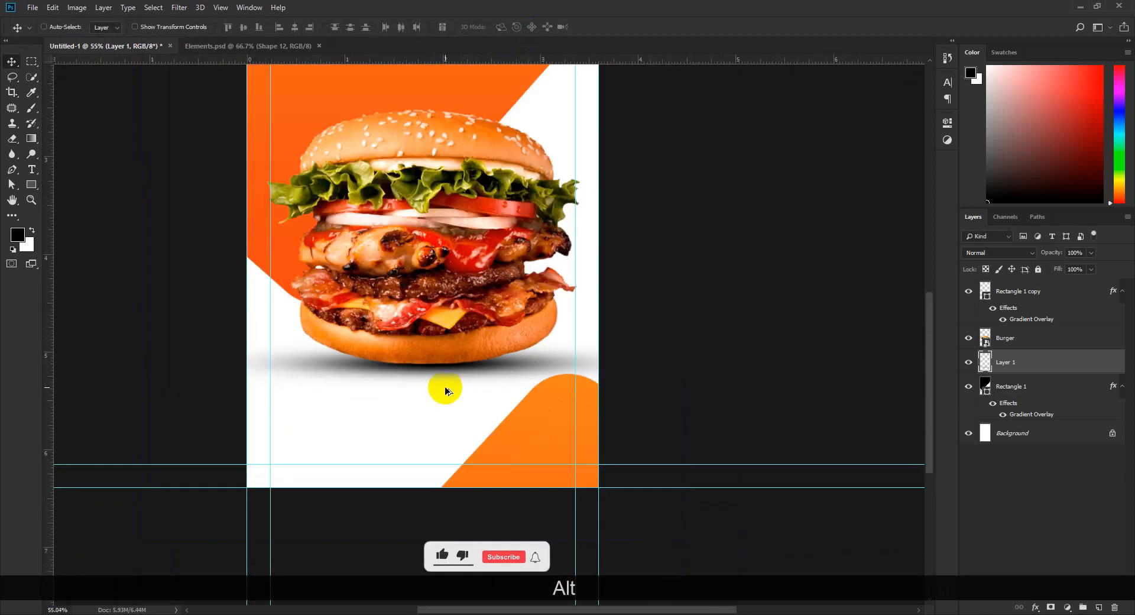
scroll(494, 435, up, 3)
scroll(512, 485, down, 2)
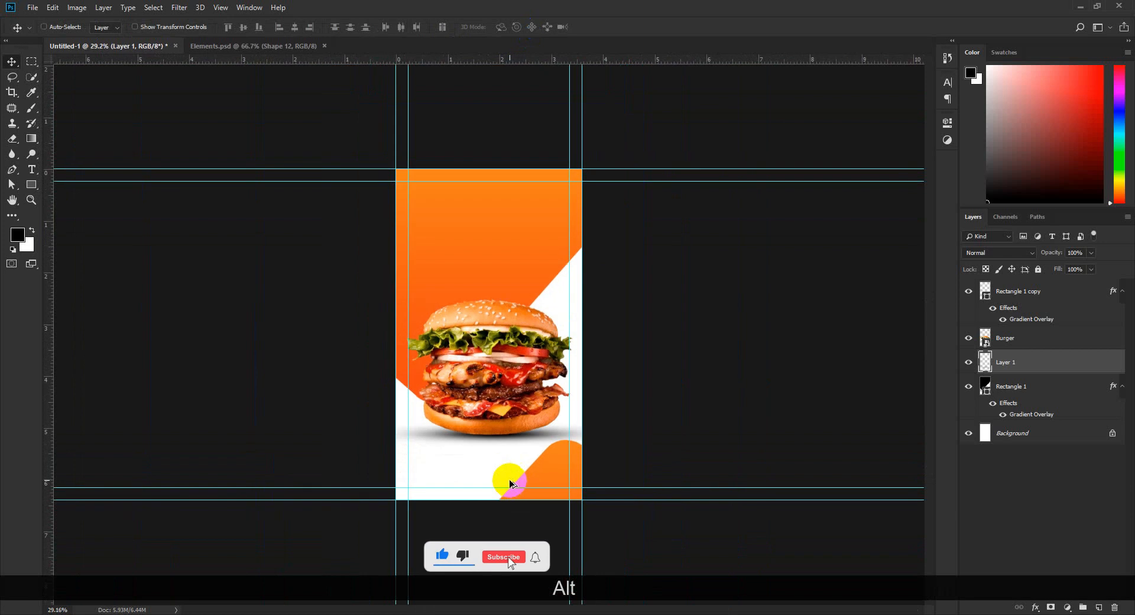
Hide the guides and move the large upper orange shape about 0.51 in right and 0.49 in down behind the burger.
key(ctrl+semicolon)
scroll(503, 473, up, 3)
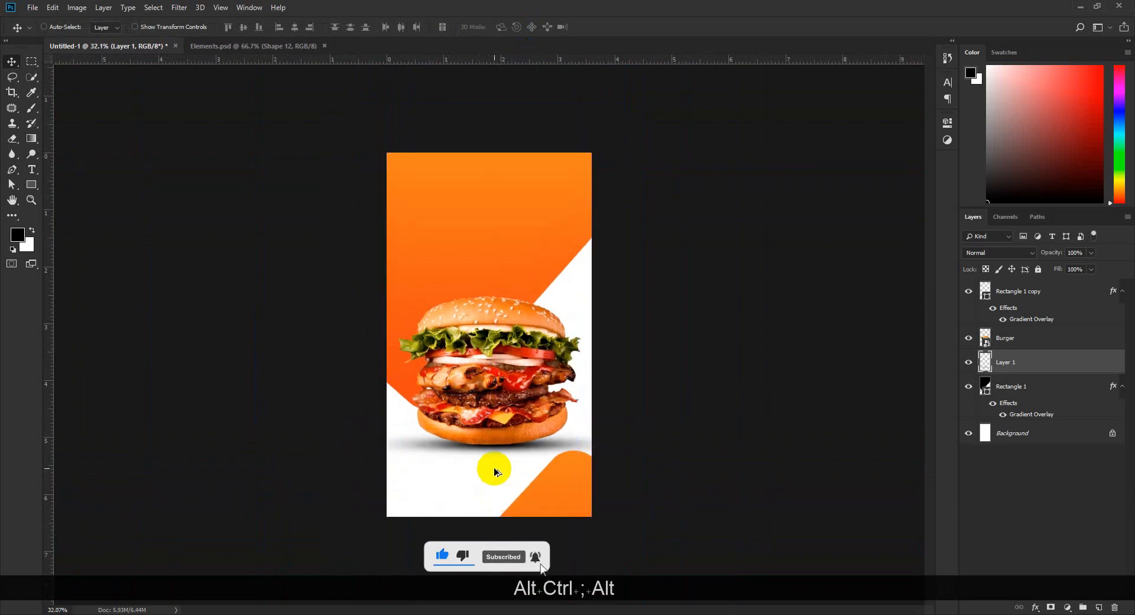
scroll(508, 322, down, 2)
drag(477, 247, 507, 271)
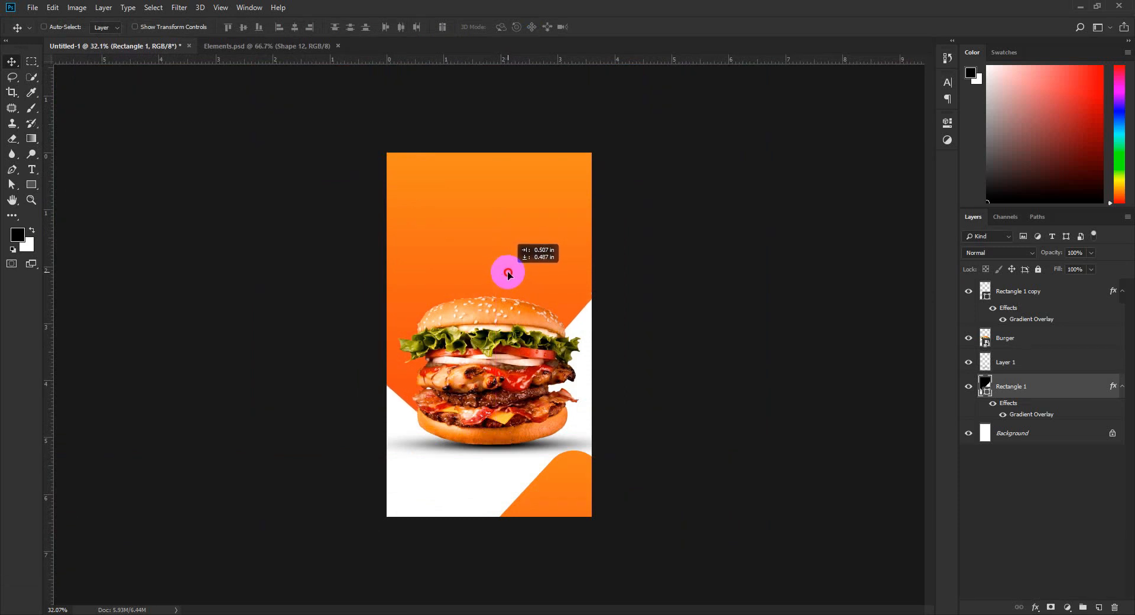
drag(509, 274, 509, 273)
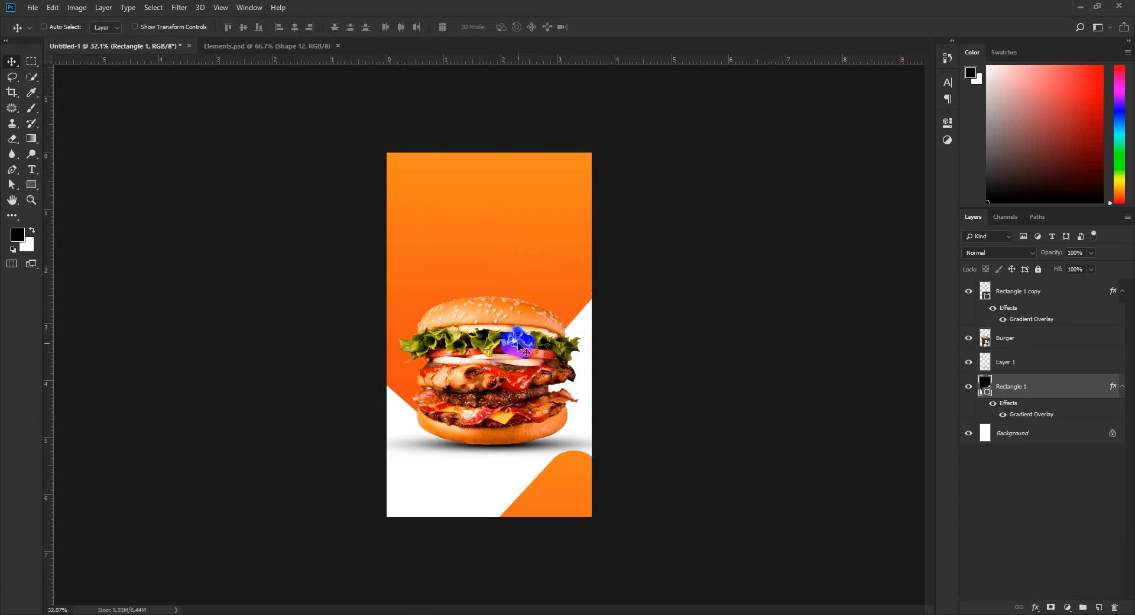
scroll(559, 486, down, 2)
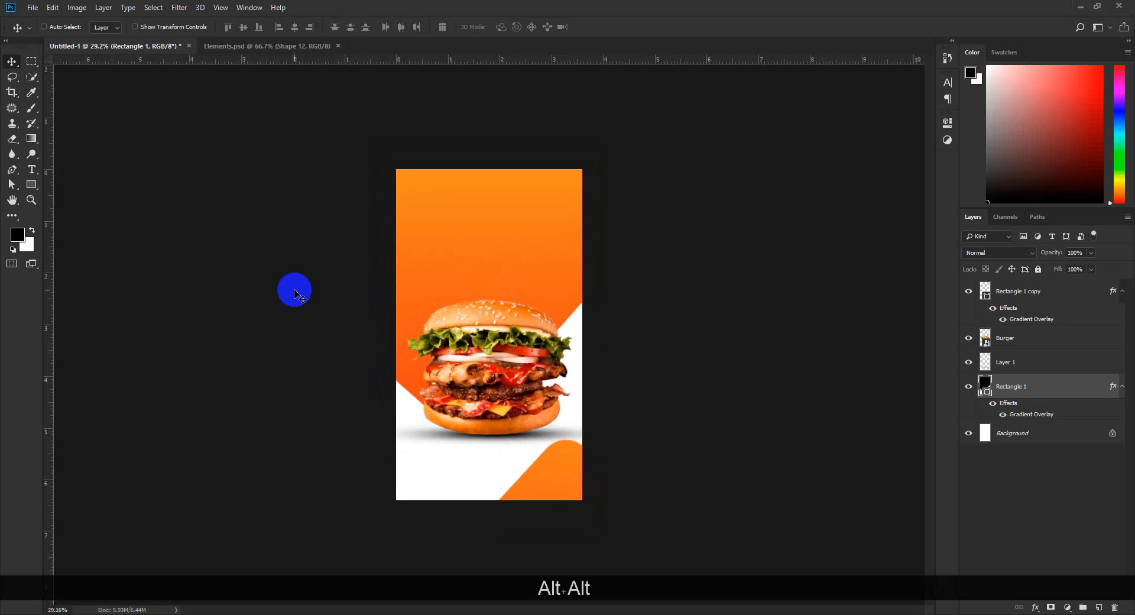
Add a separate Poppins Bold text line reading "DELICIOUS" on the orange area above the burger.
click(32, 171)
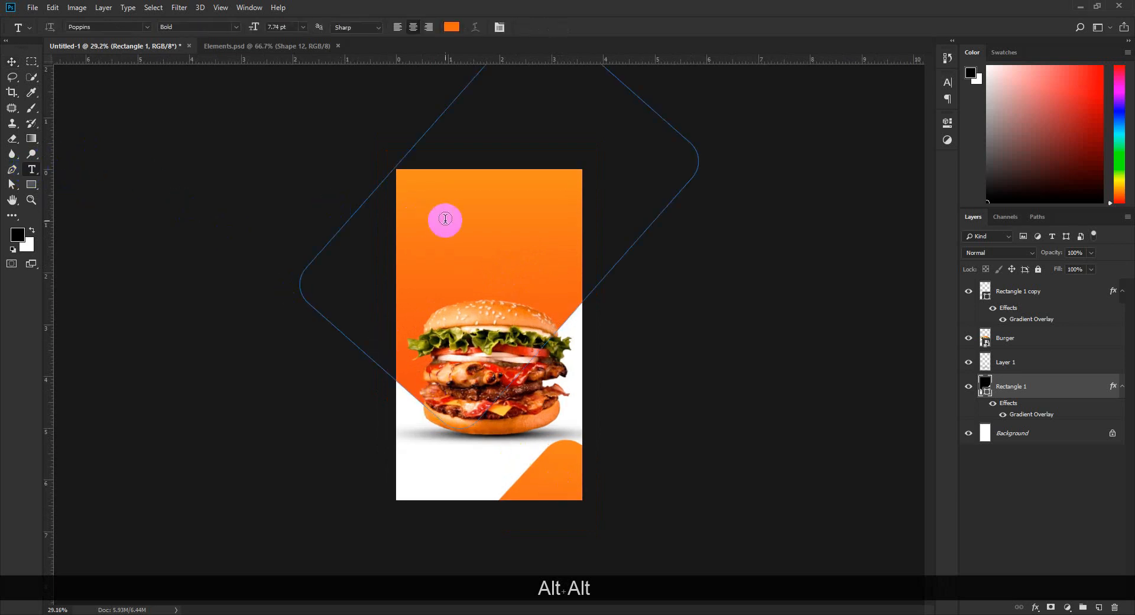
click(1033, 498)
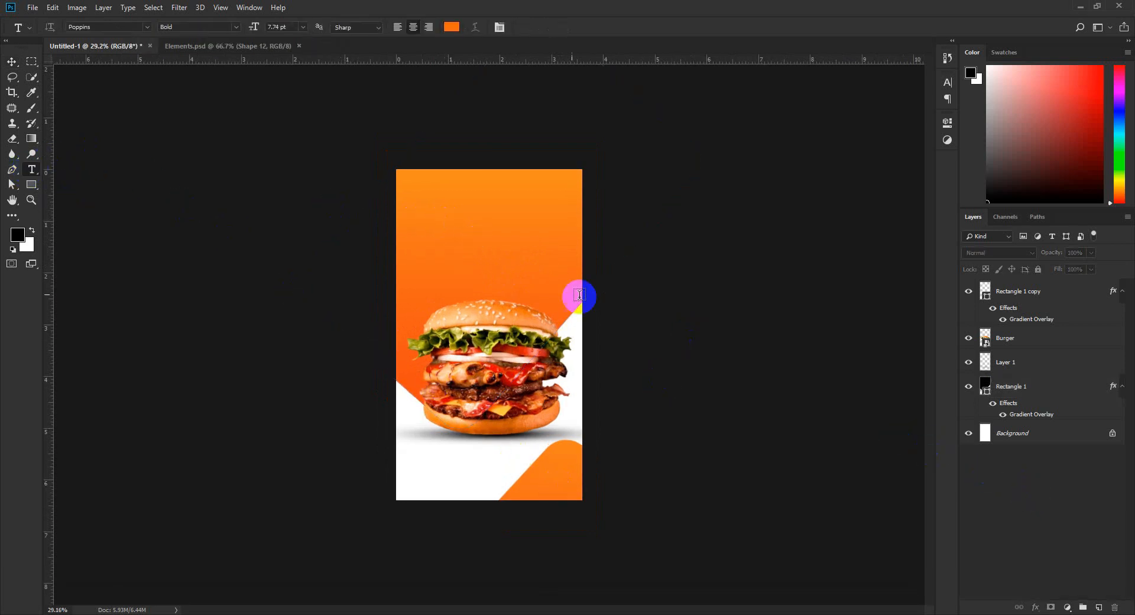
click(459, 229)
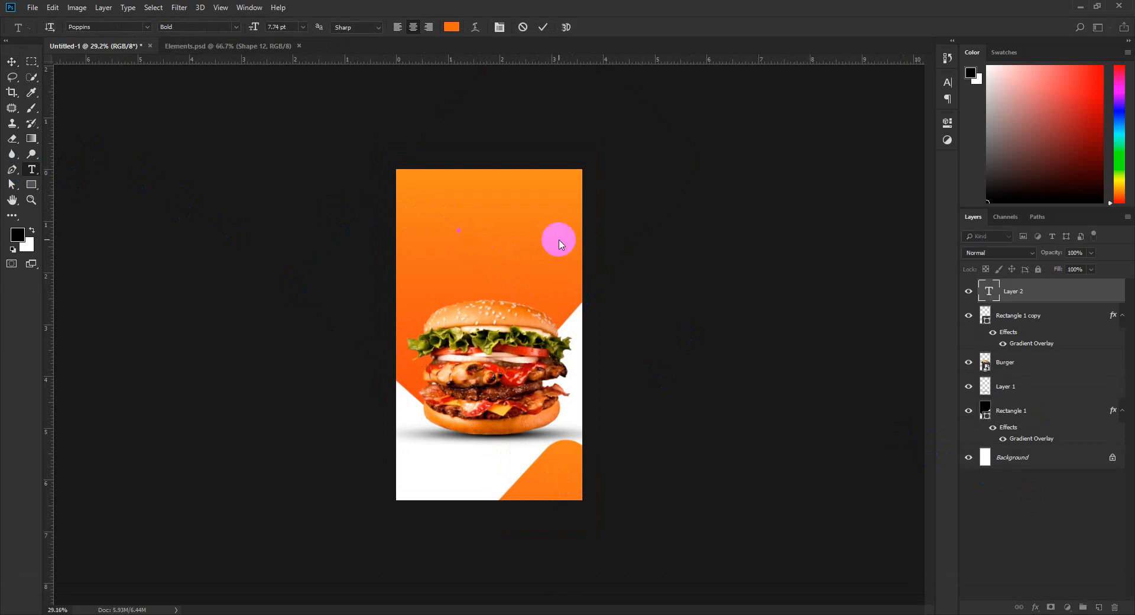
text(De)
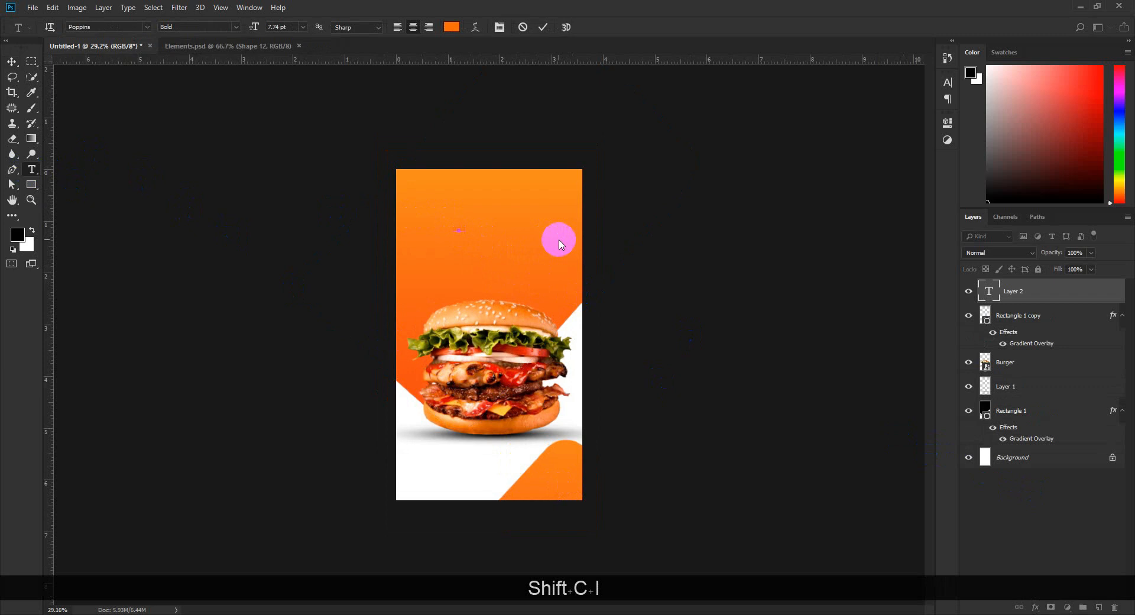
key(BackSpace)
key(BackSpace)
key(BackSpace)
key(BackSpace)
key(BackSpace)
key(BackSpace)
key(BackSpace)
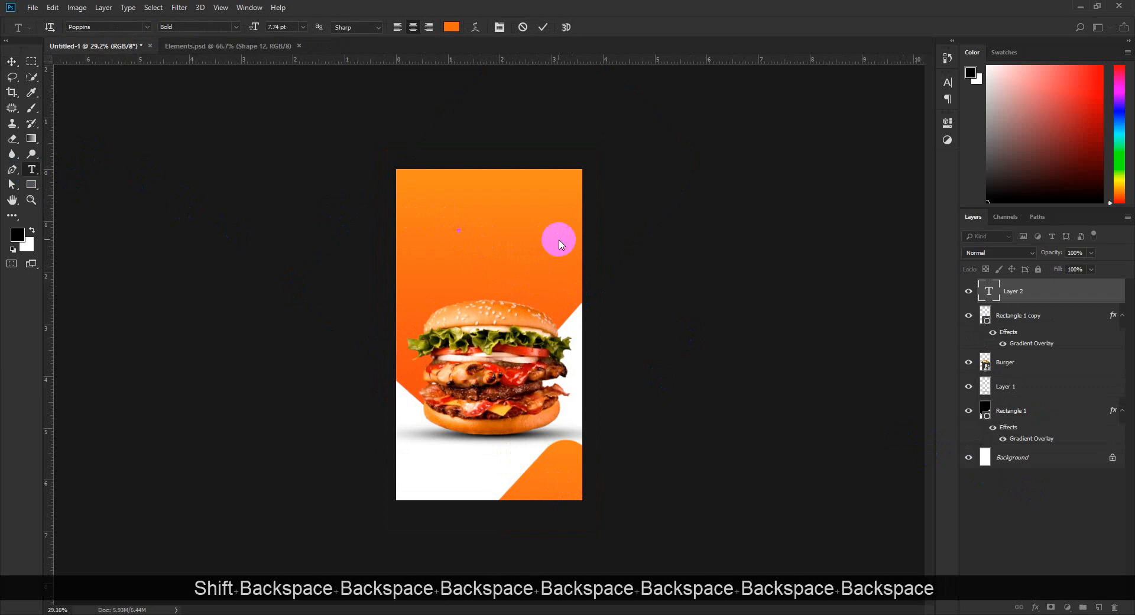
text(De)
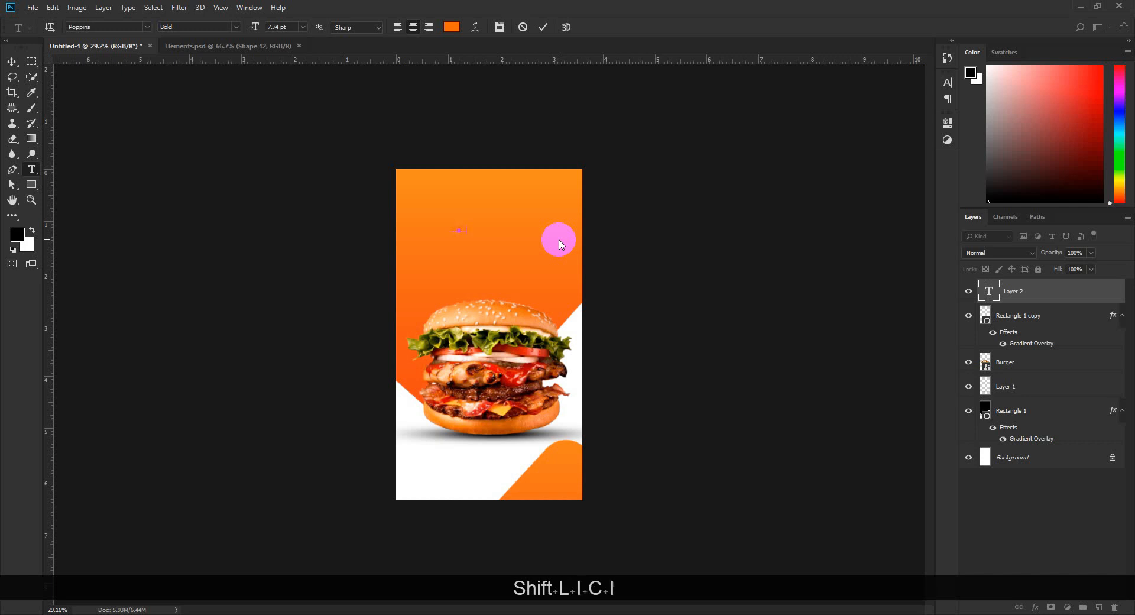
Change the color of the whole DELICIOUS text to white (#ffffff).
key(ctrl+shift+a)
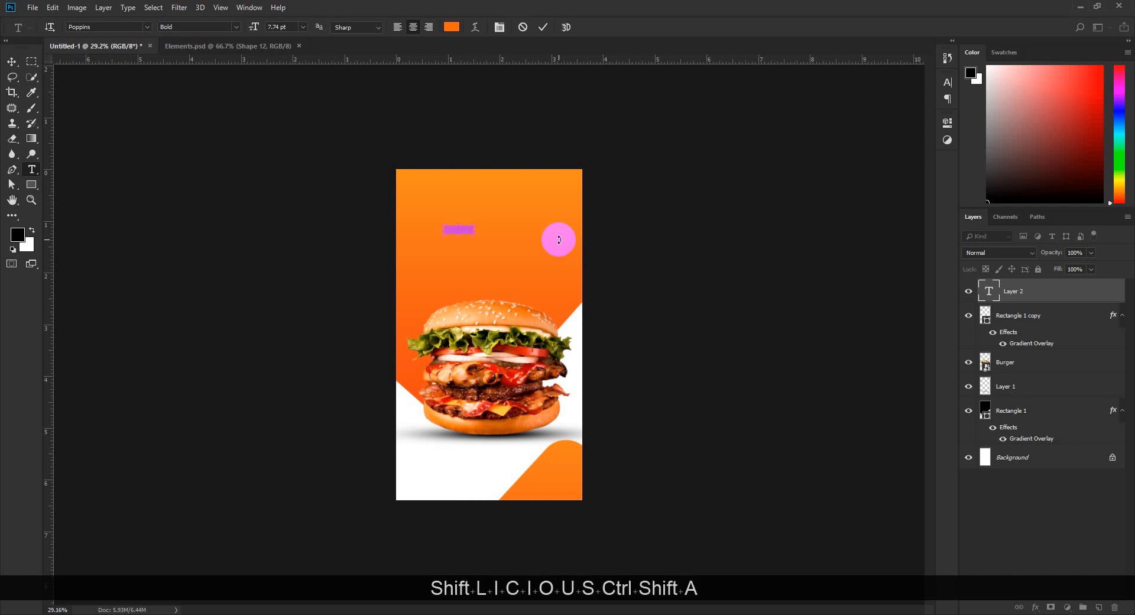
click(452, 26)
drag(816, 233, 778, 210)
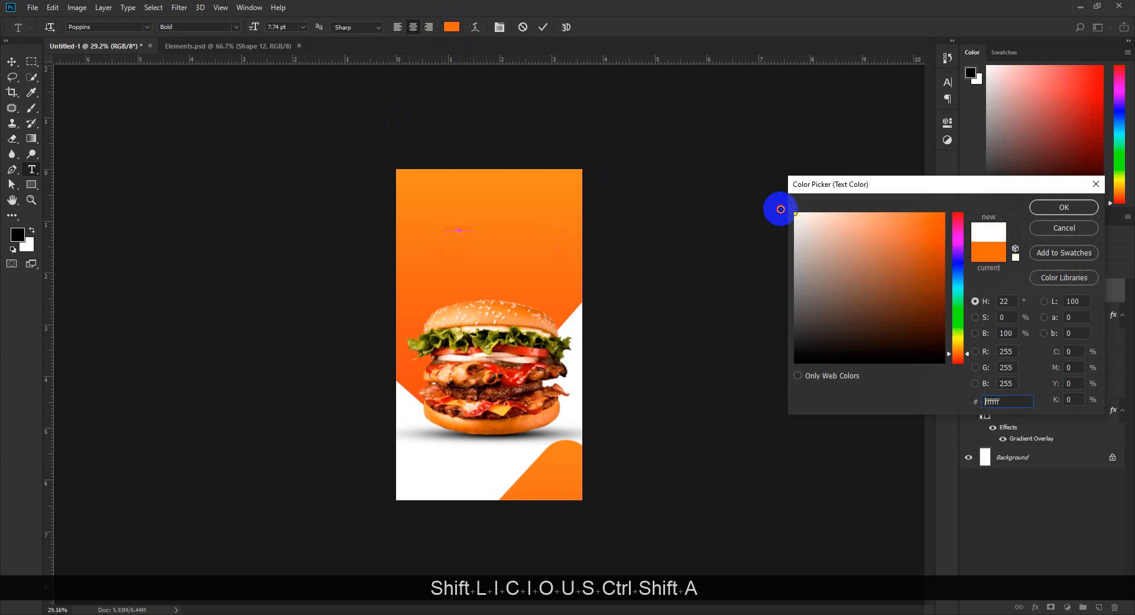
click(1044, 208)
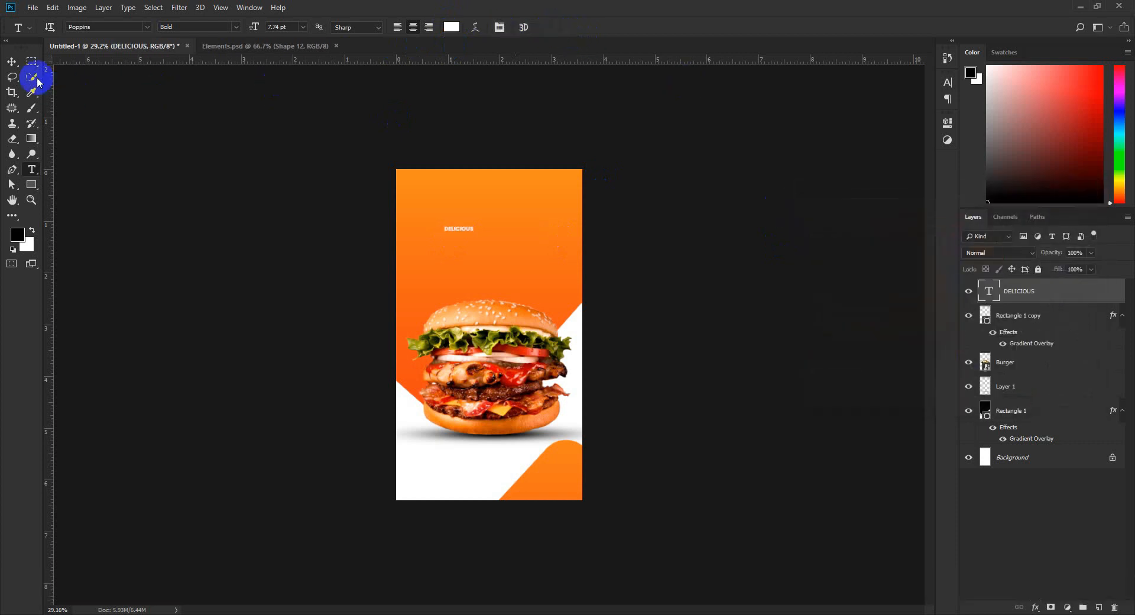
Scale the DELICIOUS text up proportionally to about 32.2 pt above the burger.
click(12, 61)
key(ctrl+t)
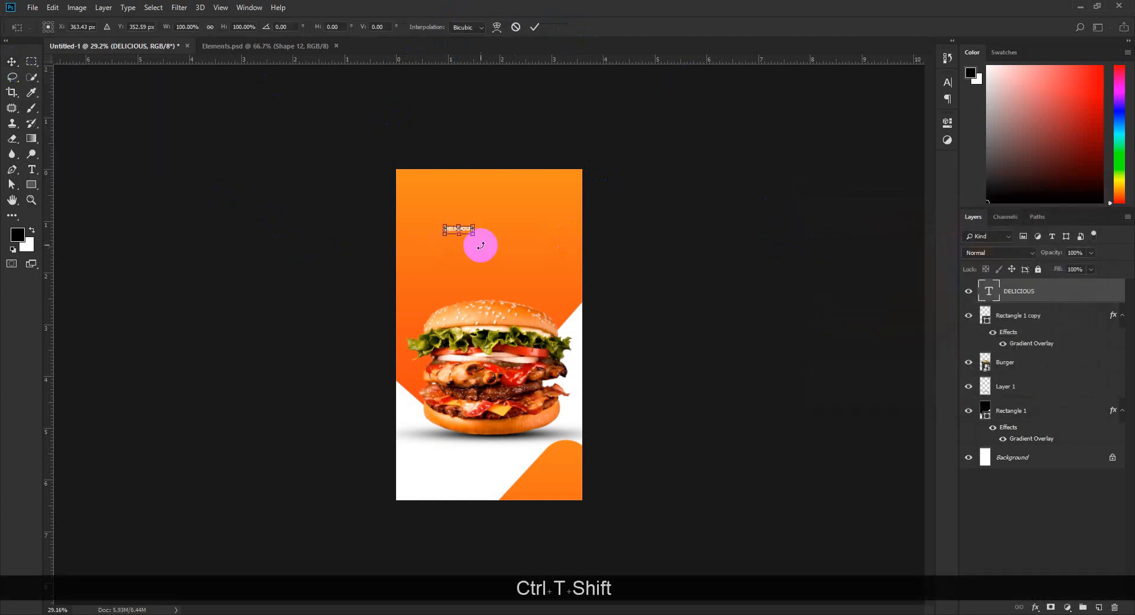
drag(473, 235, 555, 289)
click(512, 232)
Set the DELICIOUS text's font to Kenyan Coffee Bold.
drag(510, 238, 576, 233)
click(32, 168)
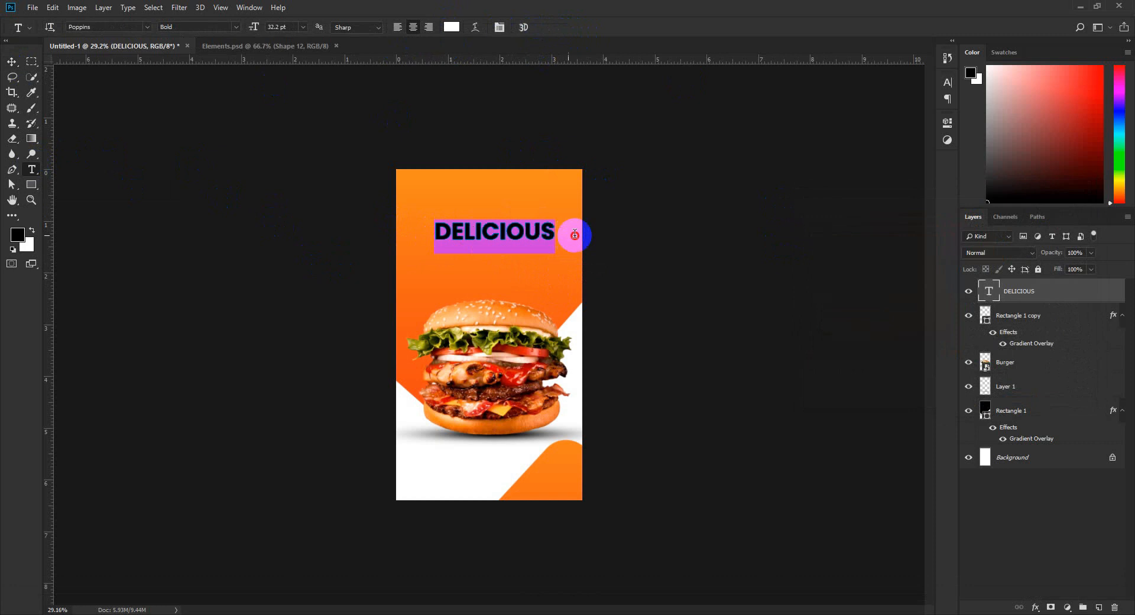
text(kenyan)
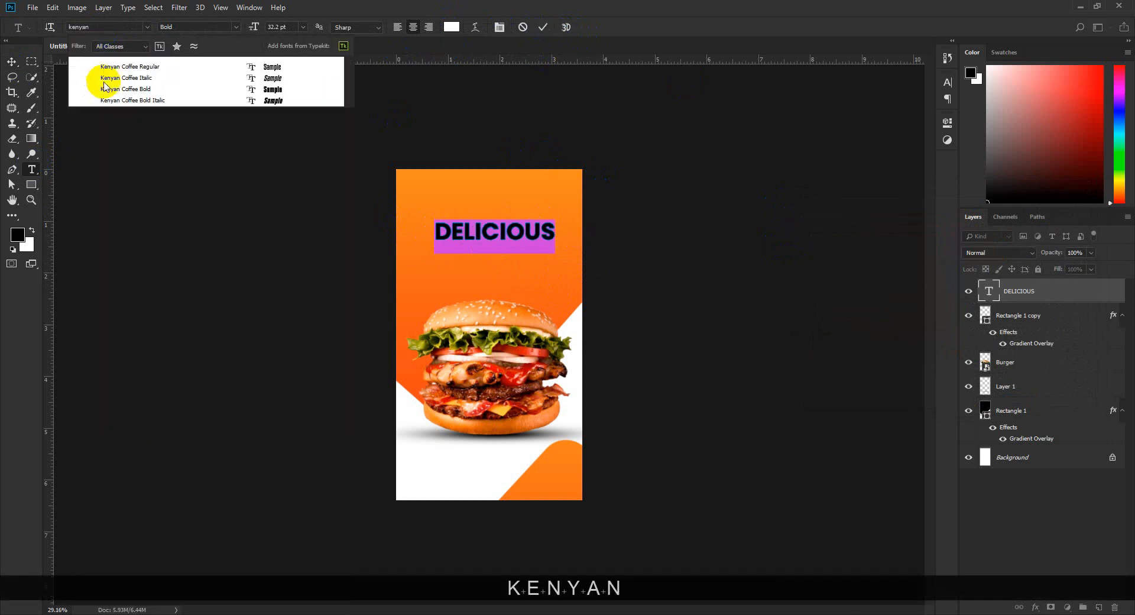
click(105, 88)
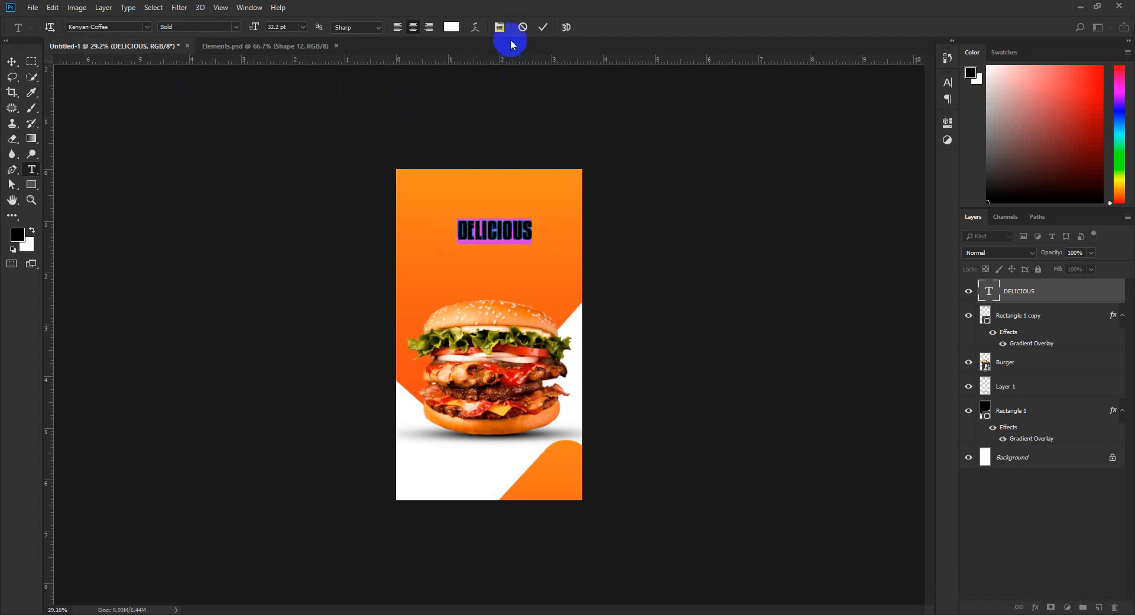
click(541, 32)
Enlarge the DELICIOUS text proportionally from its center to about 63.75 pt.
click(11, 62)
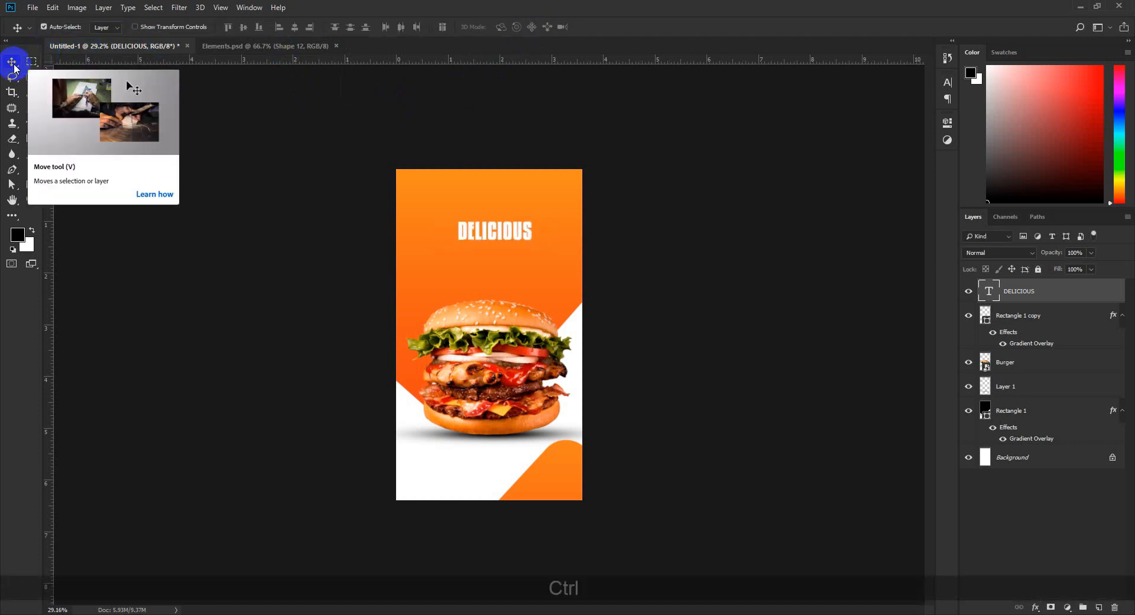
key(ctrl+t)
drag(457, 243, 421, 256)
click(535, 33)
Center the DELICIOUS text horizontally on the canvas and clear the selection.
key(ctrl+a)
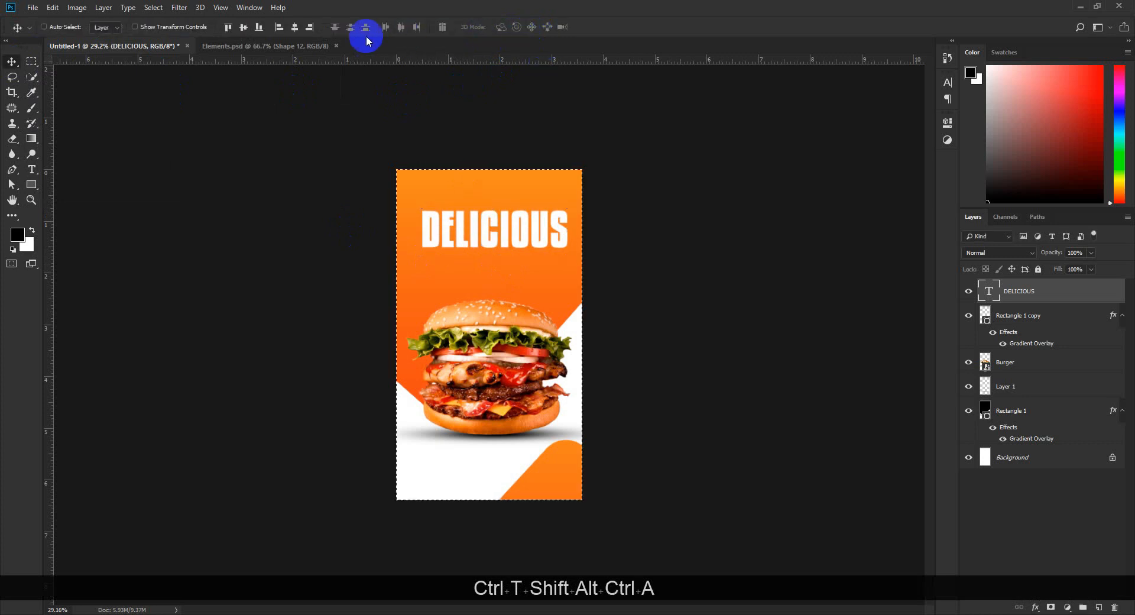
click(292, 28)
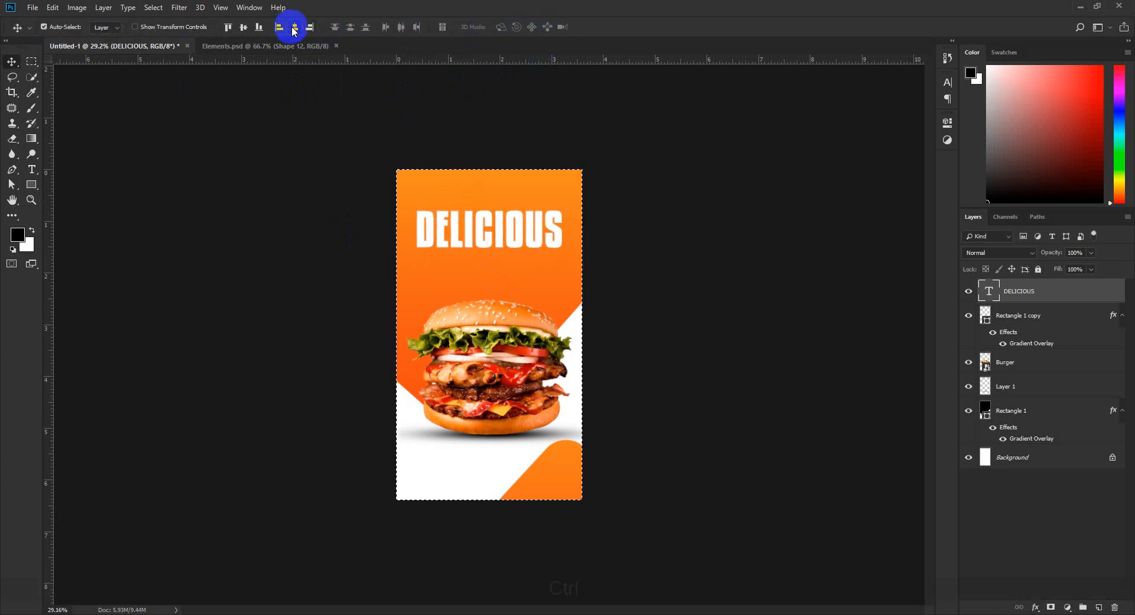
key(ctrl+d)
scroll(573, 291, up, 1)
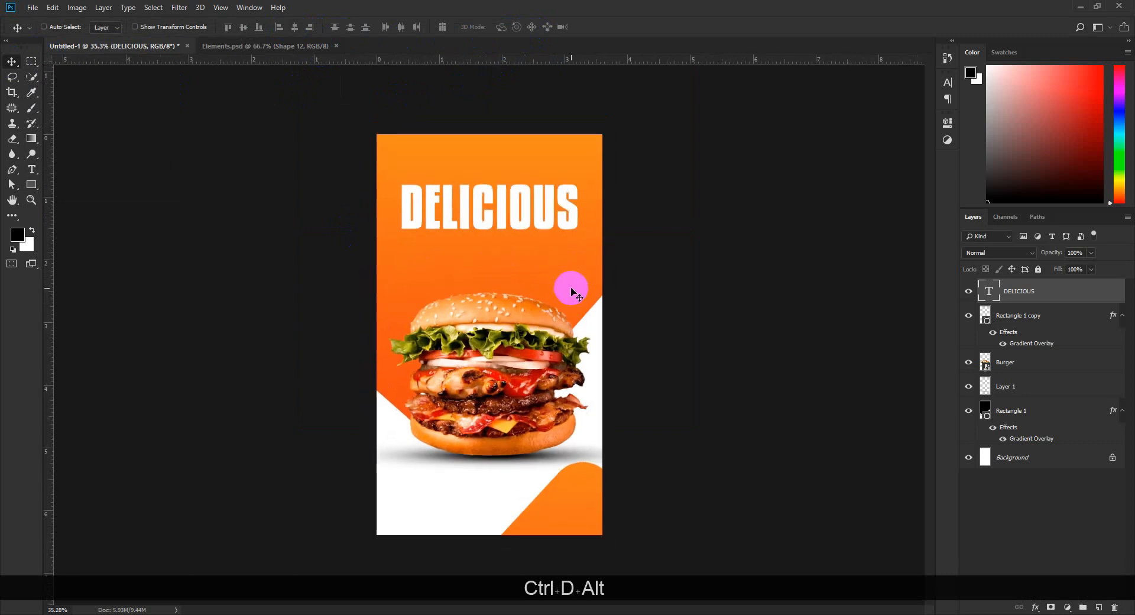
Show the guides, duplicate the DELICIOUS text directly beneath itself, and change the copy to read "BURGER".
key(ctrl+semicolon)
drag(473, 208, 460, 282)
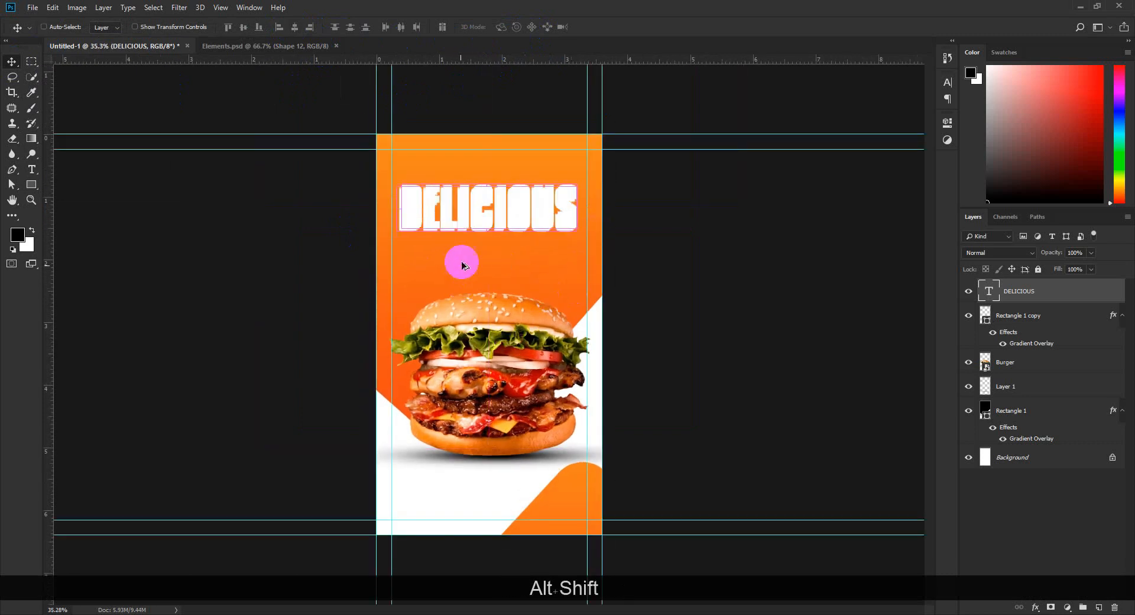
key(ctrl+z)
drag(464, 211, 677, 260)
click(31, 169)
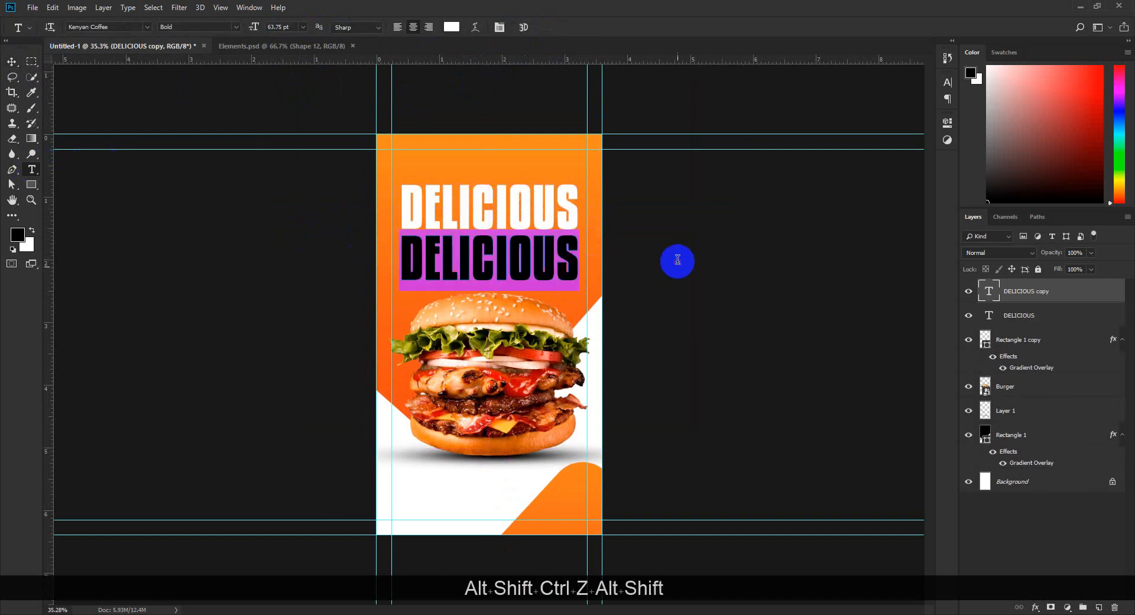
text(BURGER)
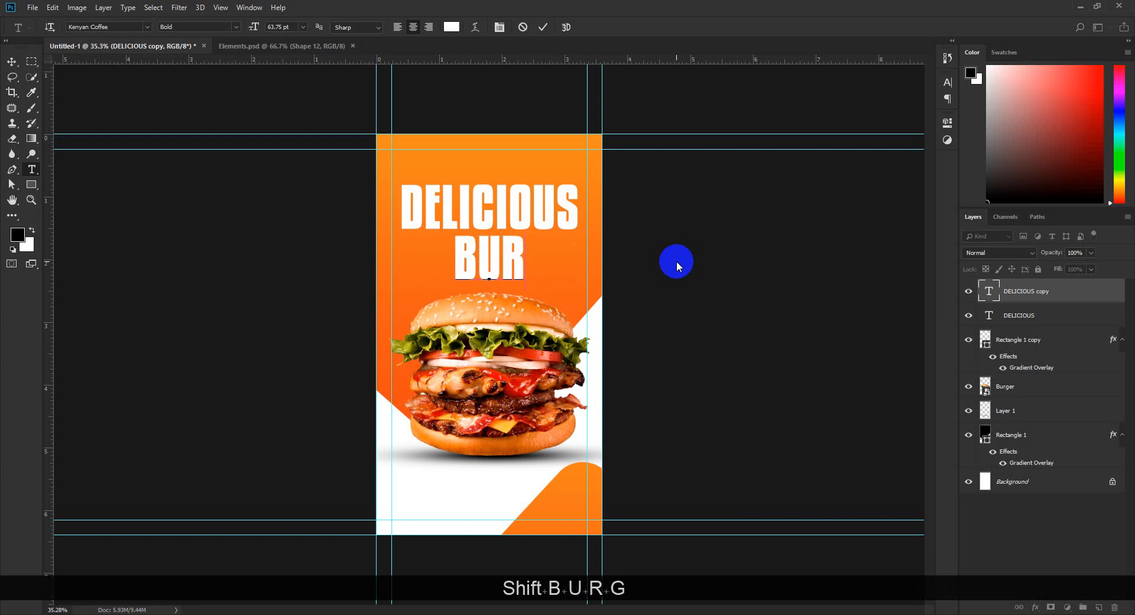
click(540, 27)
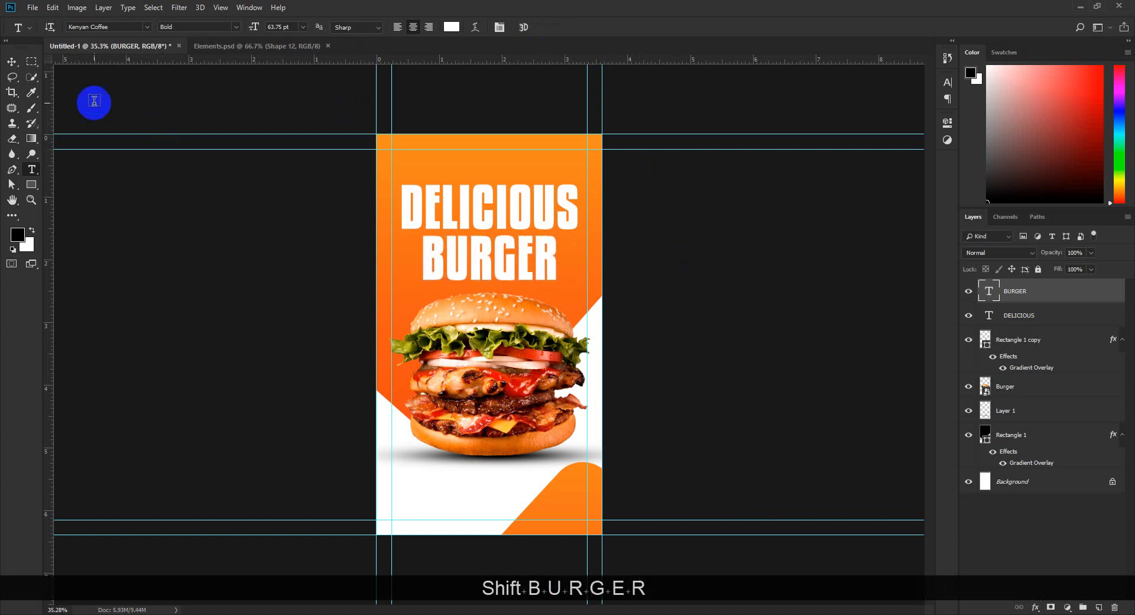
Scale the DELICIOUS text down until it is narrower than BURGER and place it centered just above that word.
click(12, 61)
click(1019, 316)
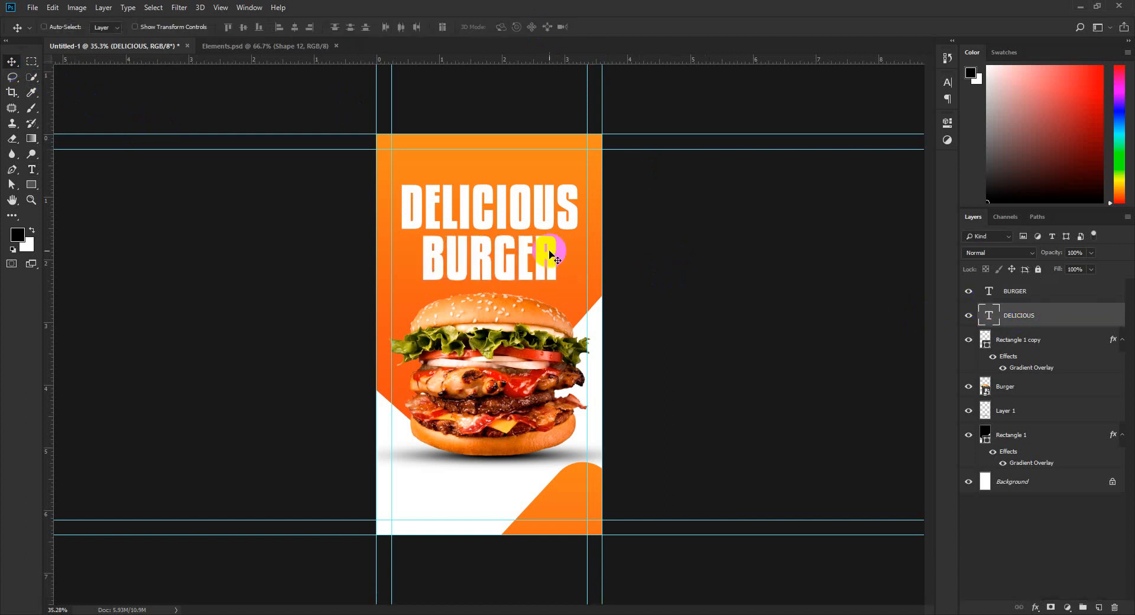
key(ctrl+t)
drag(577, 182, 489, 212)
click(534, 27)
scroll(482, 234, up, 14)
drag(455, 152, 453, 163)
scroll(467, 190, down, 14)
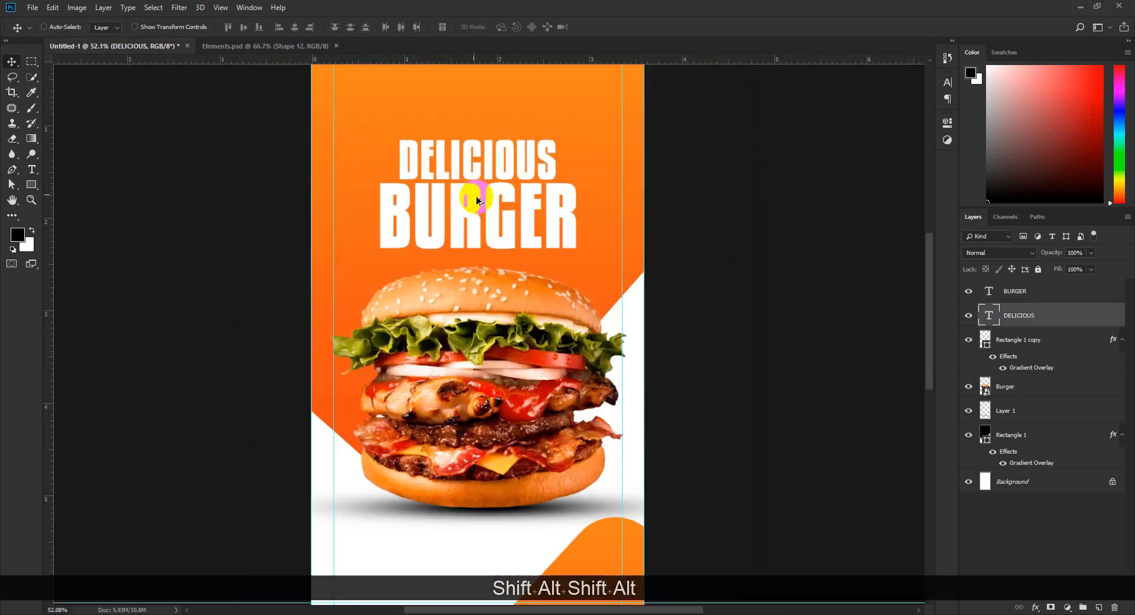
Move the DELICIOUS and BURGER texts up together and enlarge both slightly from their shared center.
shift+click(1047, 293)
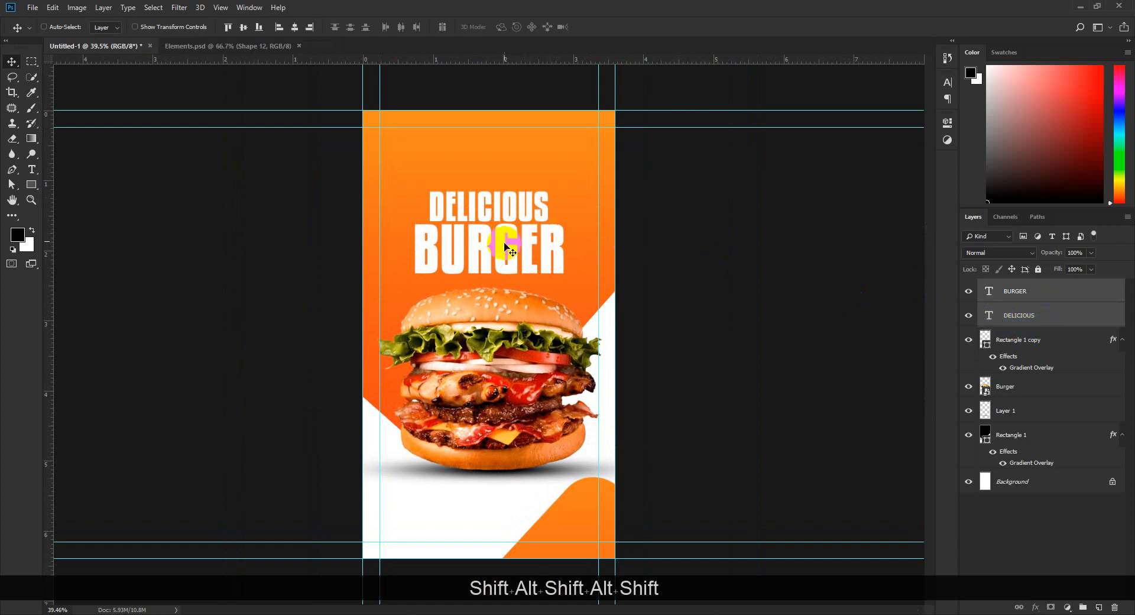
drag(476, 214, 485, 204)
key(ctrl+t)
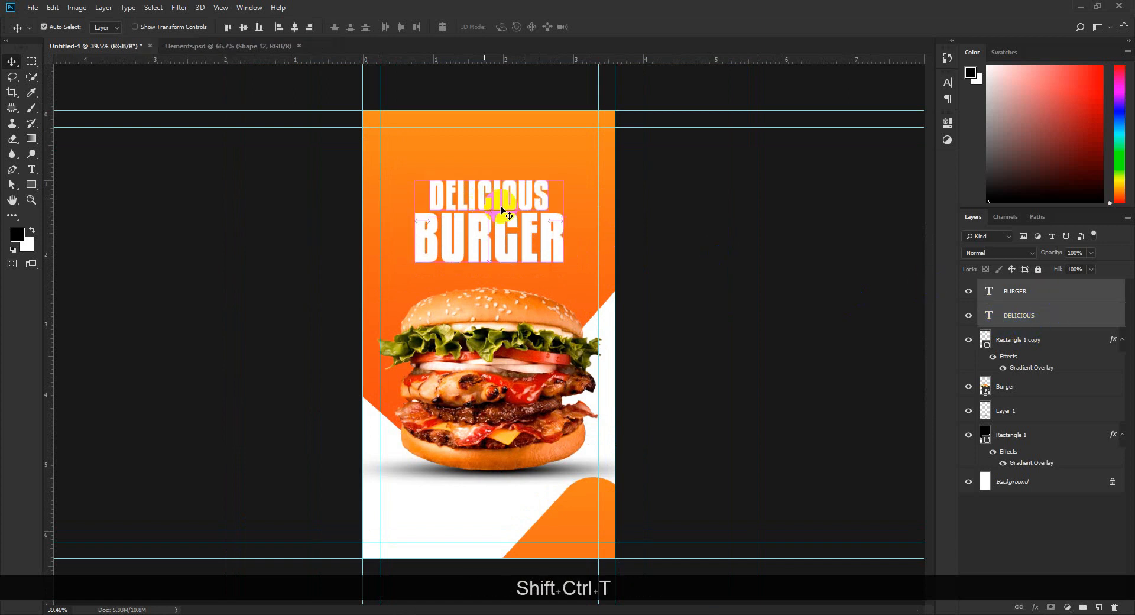
drag(565, 177, 589, 169)
click(534, 26)
Examine the headline's size and placement in the whole layout, with the guides hidden.
scroll(480, 276, down, 3)
scroll(476, 289, up, 1)
scroll(473, 304, down, 1)
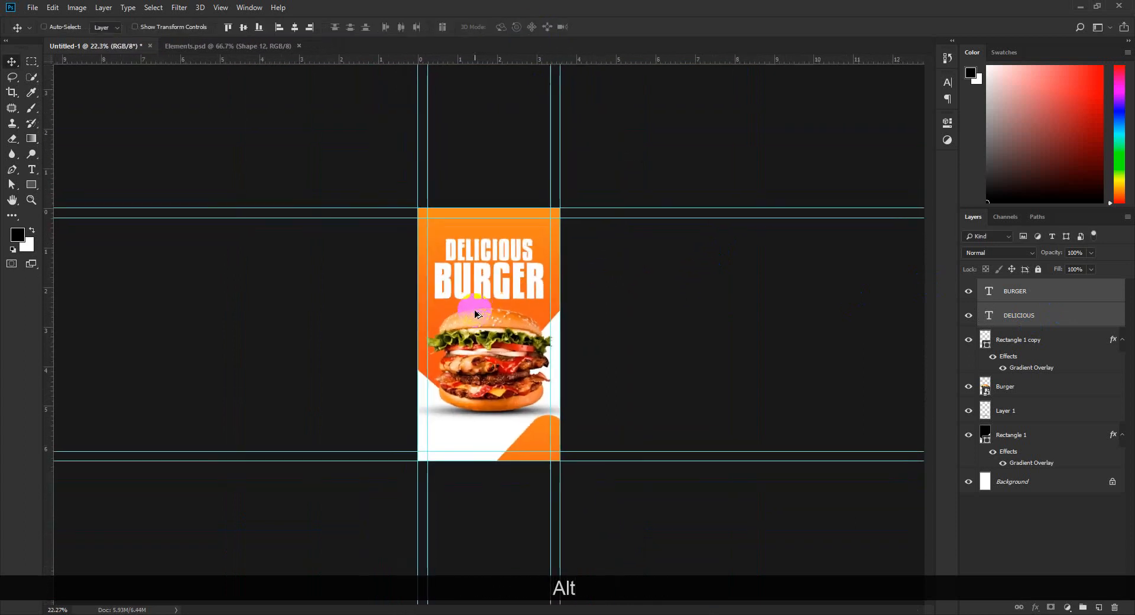
scroll(474, 313, up, 2)
scroll(475, 325, down, 1)
scroll(474, 330, up, 1)
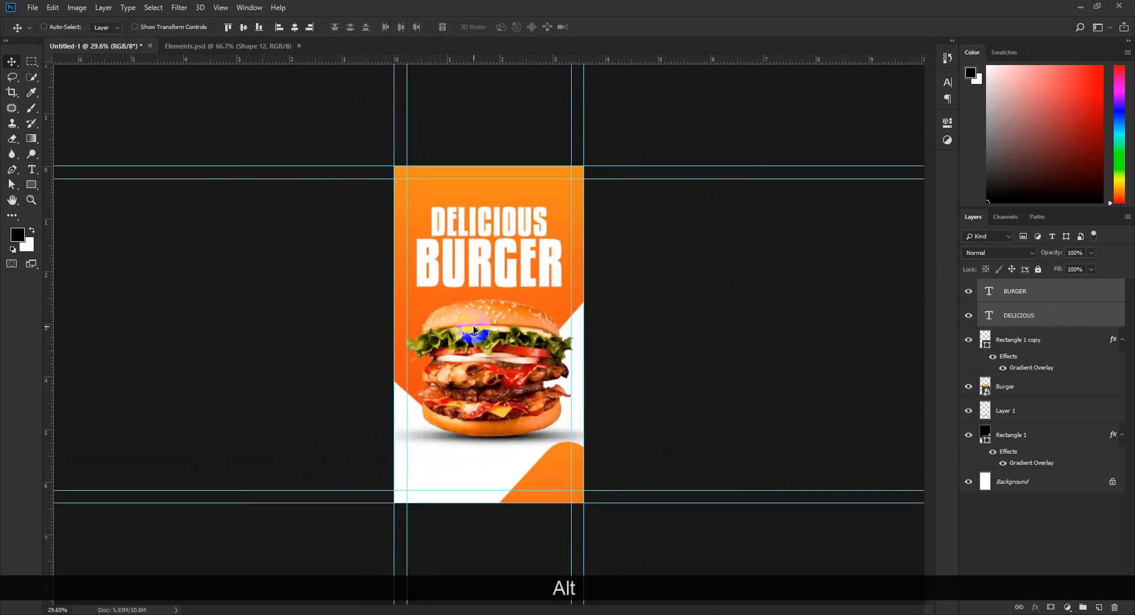
scroll(475, 329, down, 1)
scroll(474, 329, up, 1)
key(ctrl+alt+semicolon)
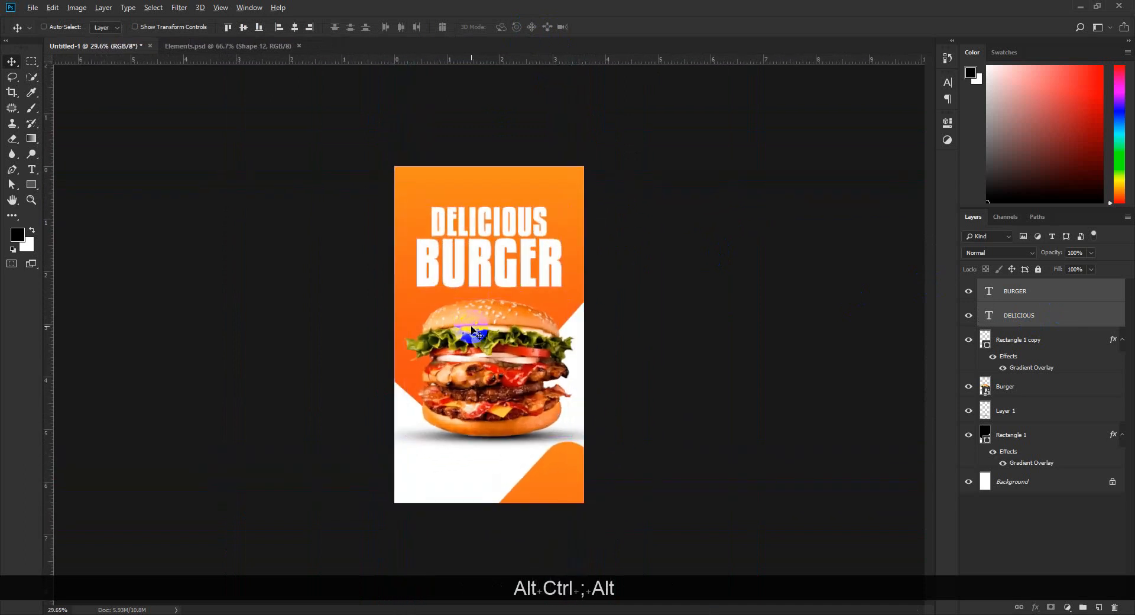
Switch to the Elements.psd document and collapse its Call and Website layer groups.
click(230, 50)
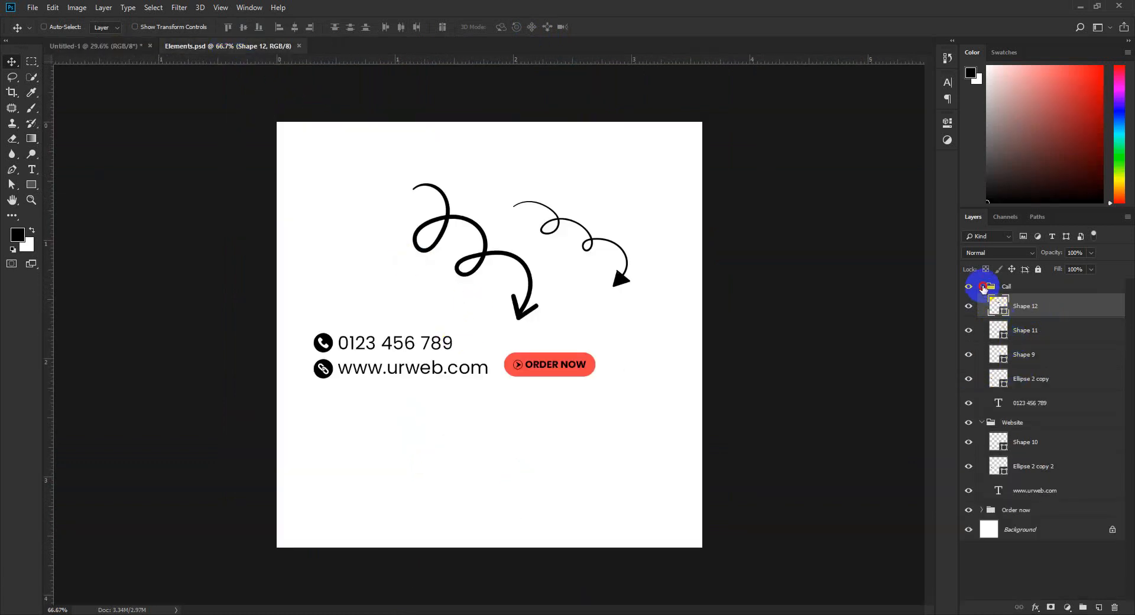
click(983, 288)
click(981, 300)
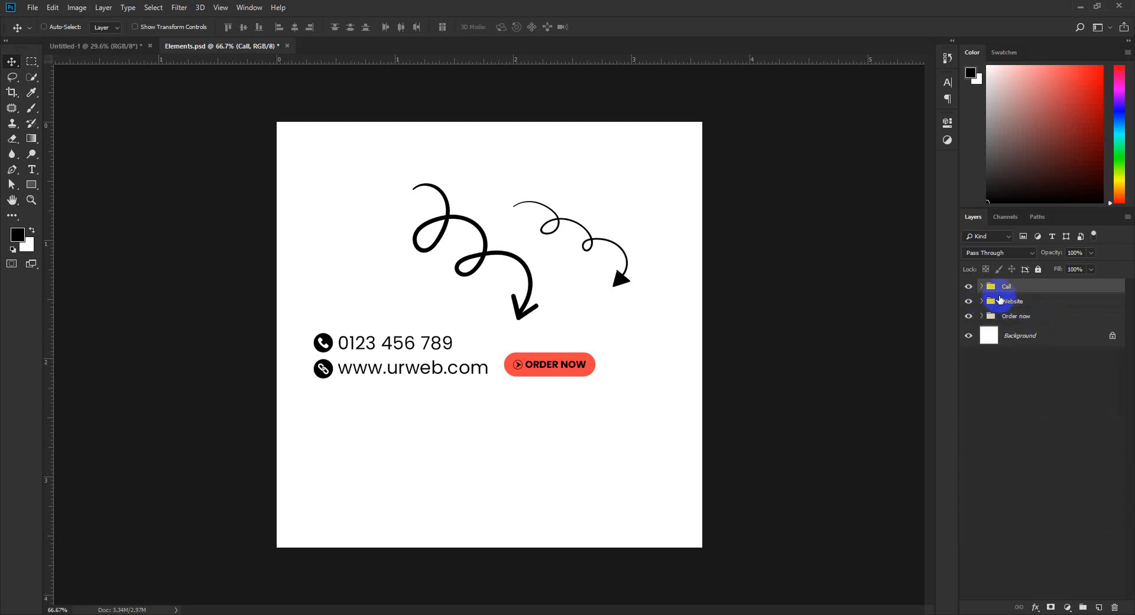
Try to move the Call and Website groups together, and undo the move.
shift+click(999, 300)
mouse_move(366, 343)
mouse_down()
mouse_move(274, 152)
mouse_move(367, 346)
mouse_up()
key(ctrl+z)
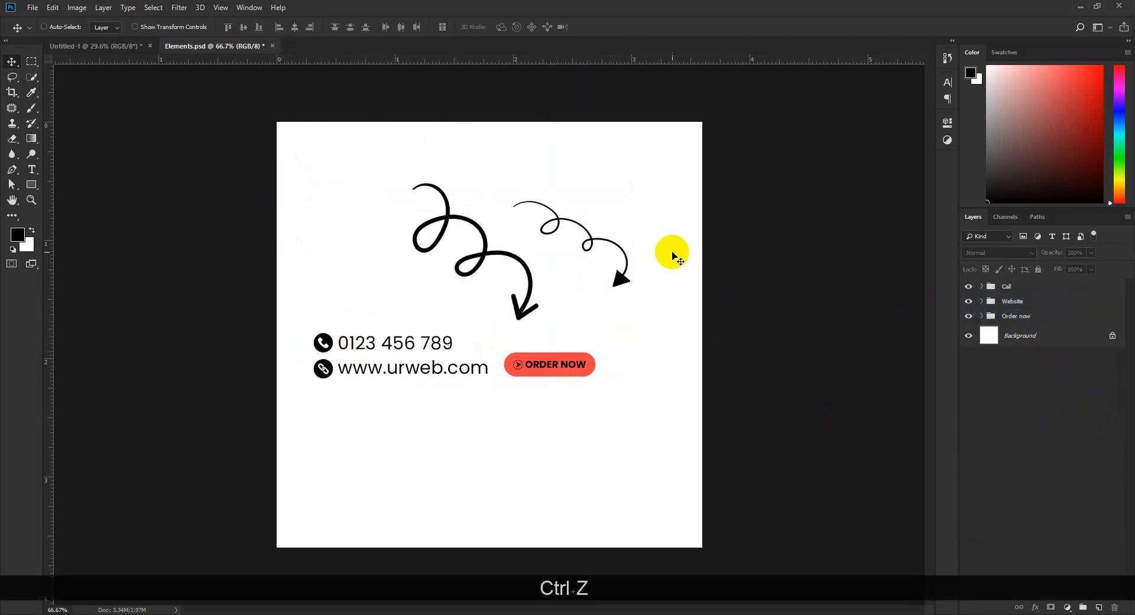
Move both curly arrow shapes out of the Call group to the top of the layer stack, and collapse the group.
click(980, 286)
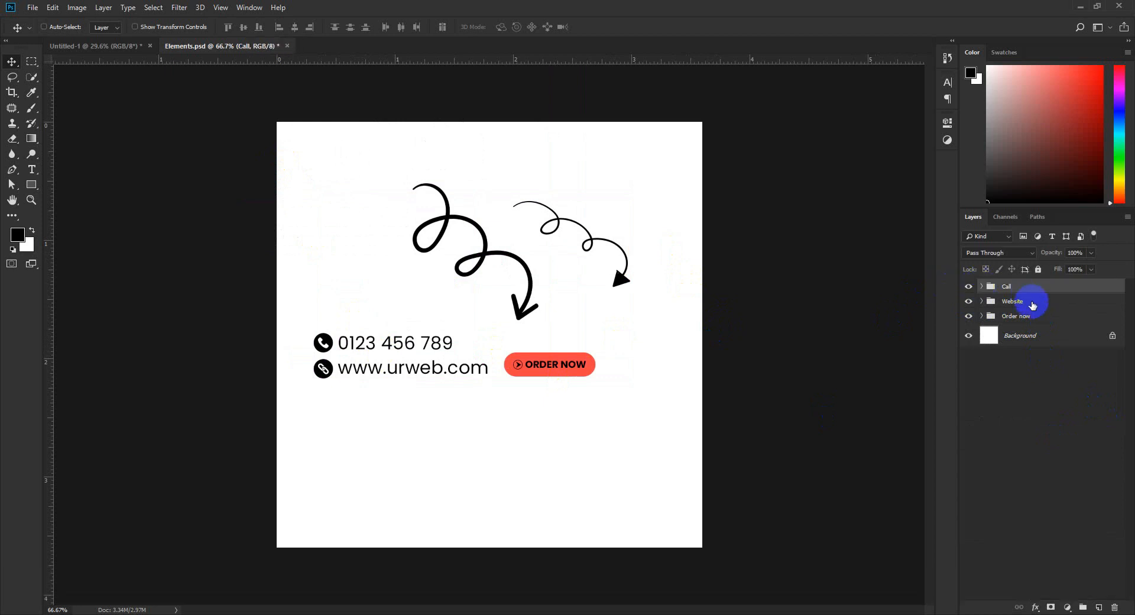
click(982, 287)
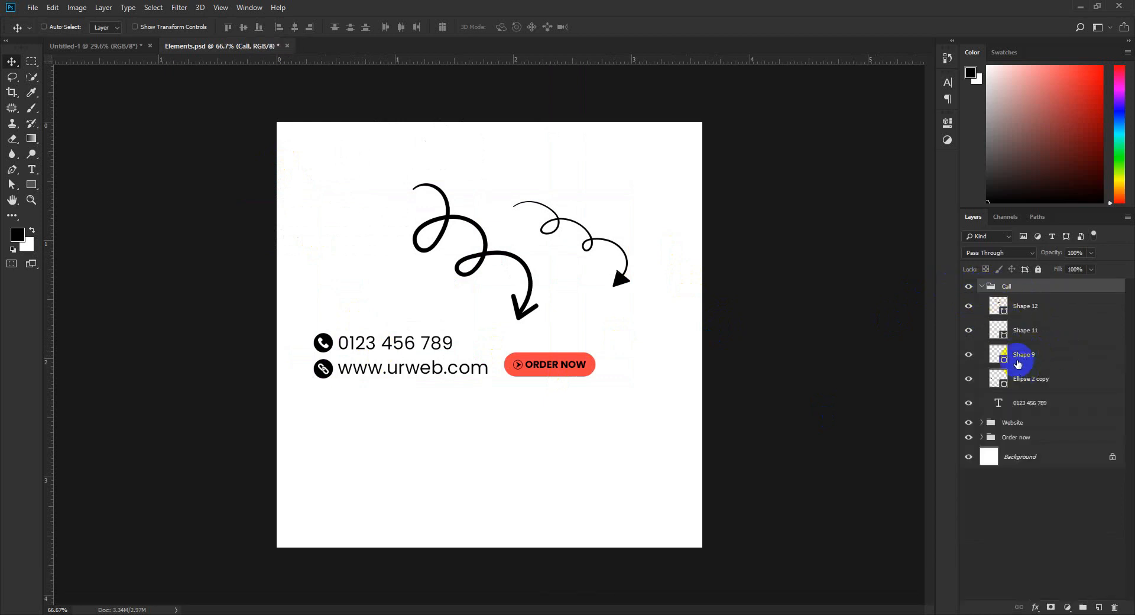
ctrl+click(520, 256)
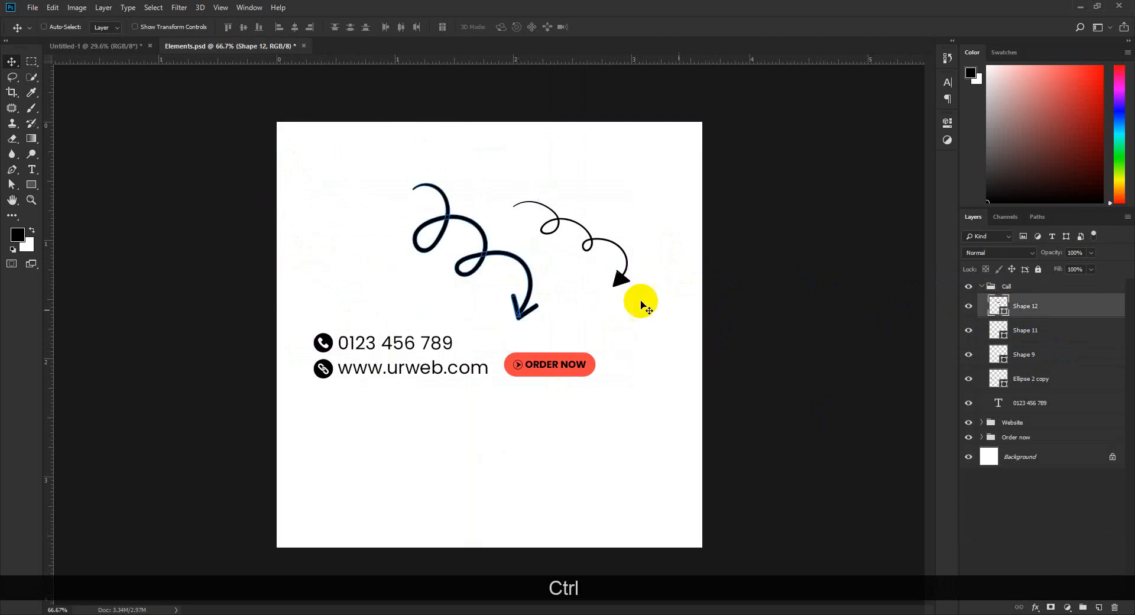
drag(1049, 309, 1049, 283)
ctrl+click(613, 275)
drag(1057, 332, 1043, 308)
click(981, 334)
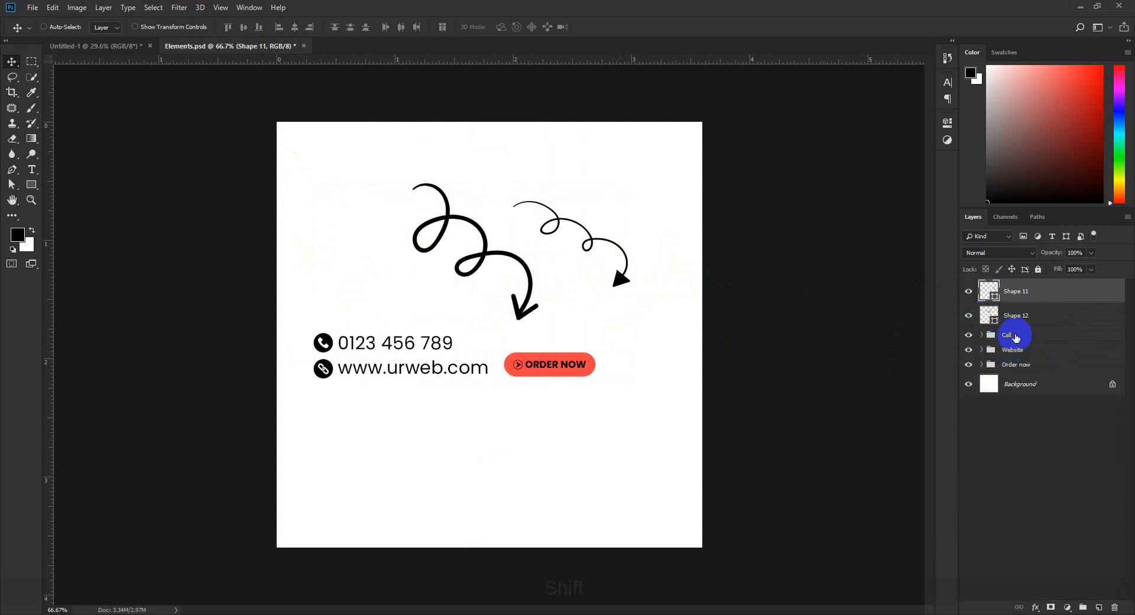
Copy the Call and Website groups together into the burger promotion document, onto the white area beneath the burger.
click(1015, 337)
shift+click(1031, 349)
drag(393, 340, 271, 327)
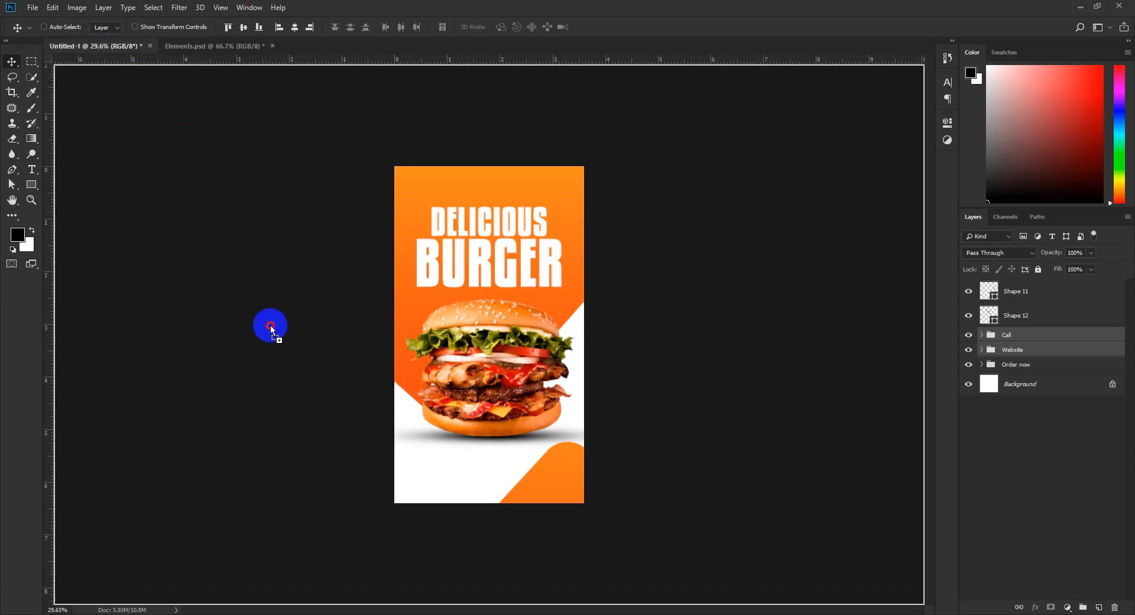
drag(437, 480, 443, 473)
Position the phone and website lines in the white area below the burger, inset from the poster's left edge.
scroll(425, 471, up, 5)
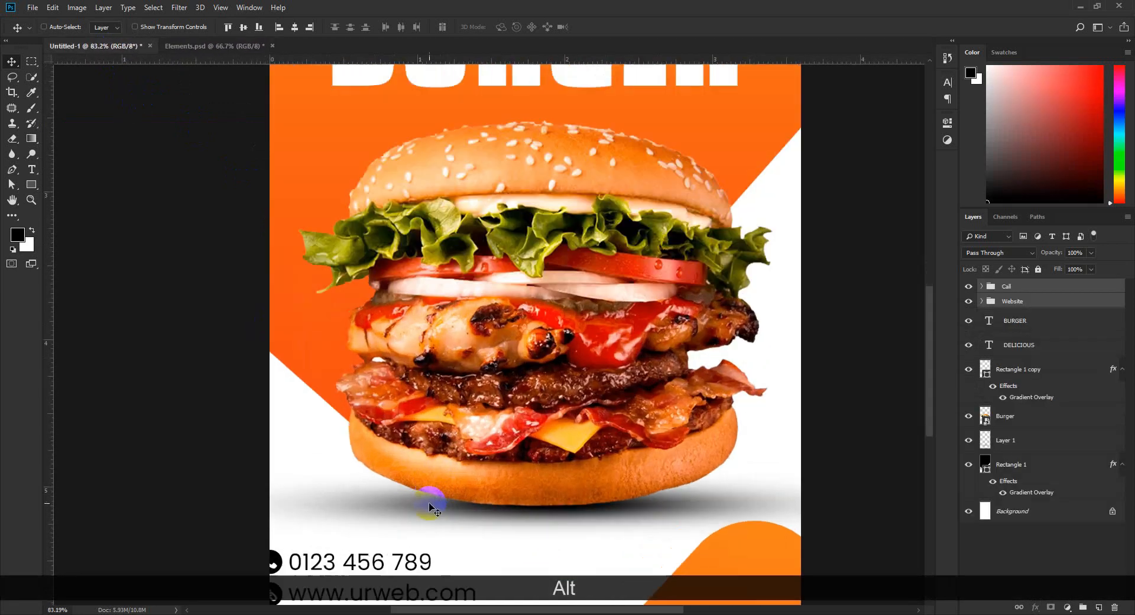
drag(426, 385, 434, 319)
drag(349, 385, 400, 418)
scroll(435, 477, down, 5)
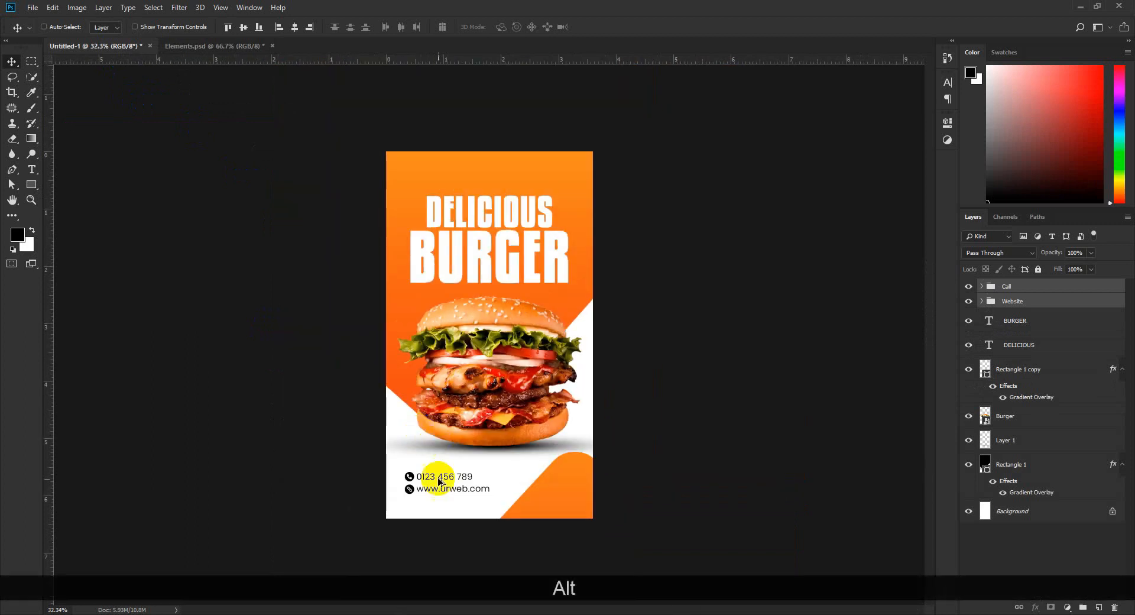
mouse_move(432, 497)
mouse_down()
mouse_move(428, 479)
mouse_move(437, 492)
mouse_up()
scroll(443, 455, down, 4)
scroll(447, 487, up, 8)
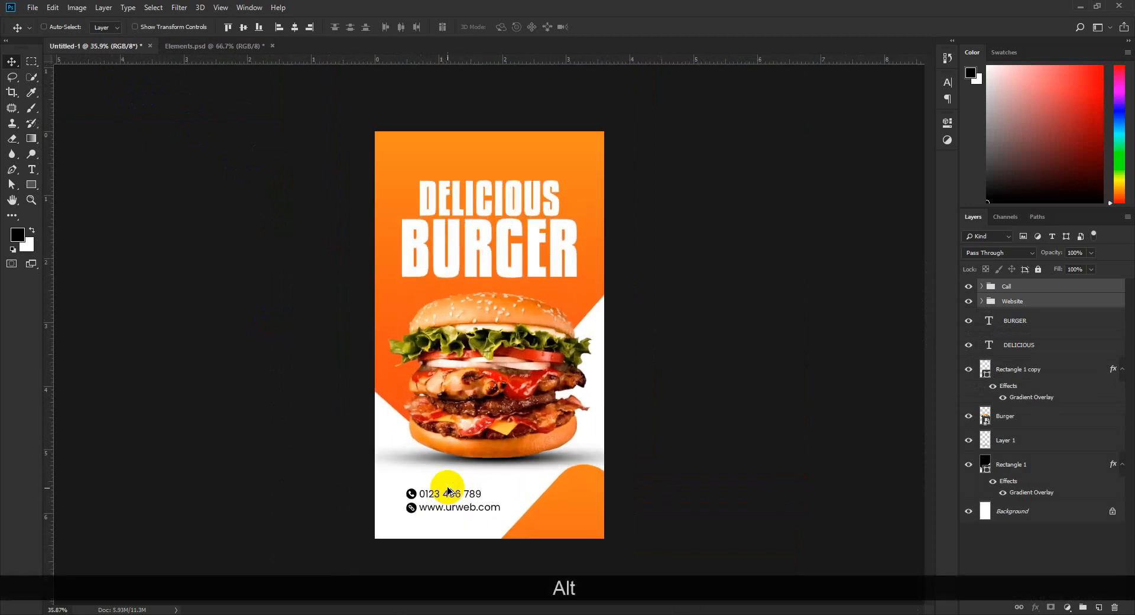
scroll(448, 489, down, 6)
scroll(446, 529, up, 3)
drag(445, 532, 458, 458)
scroll(422, 461, down, 2)
scroll(423, 461, down, 1)
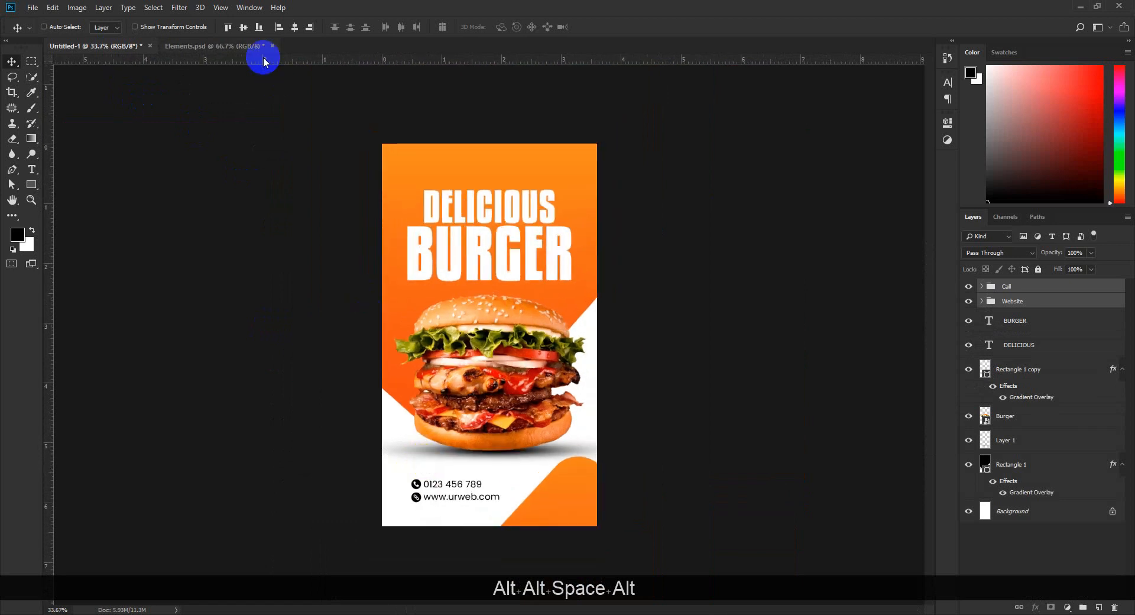
Copy the Order now group from Elements.psd into the promotion and place the button on the orange corner shape.
click(218, 47)
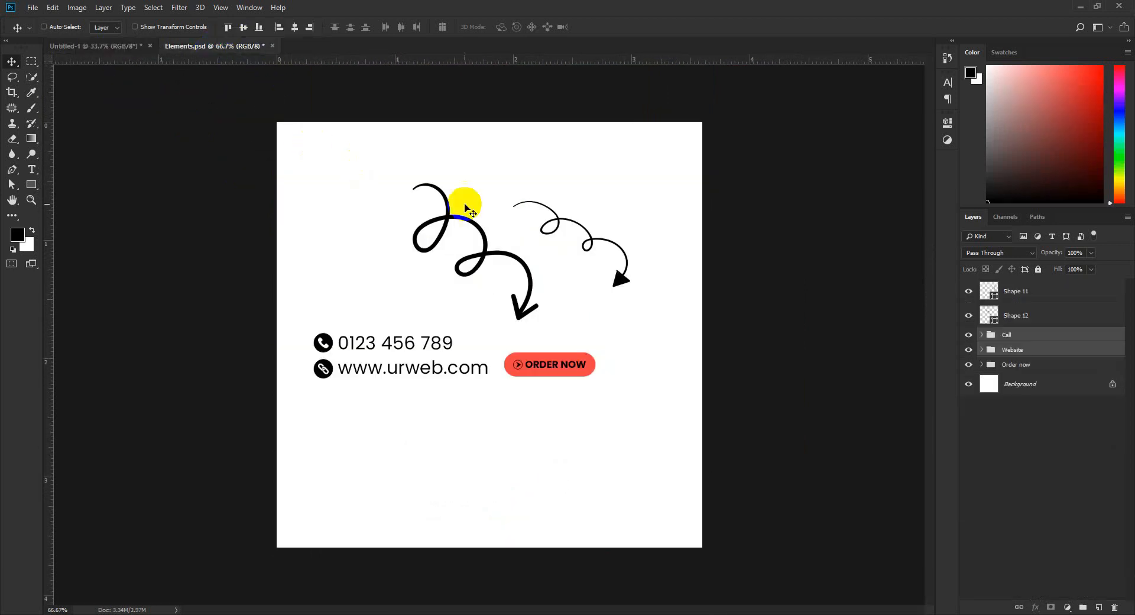
click(1013, 363)
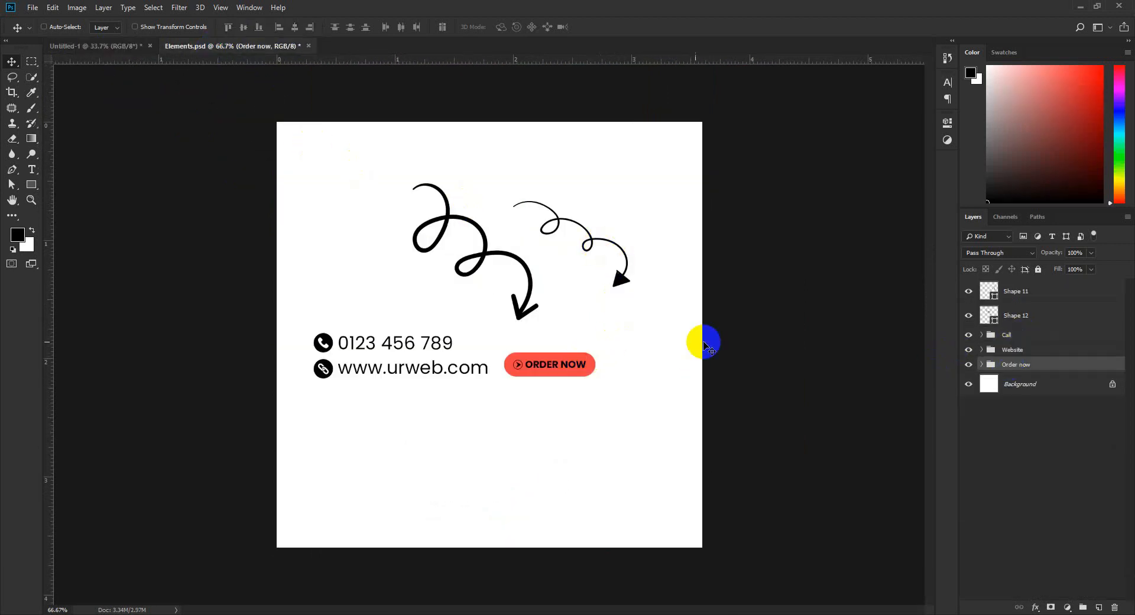
drag(545, 370, 547, 515)
scroll(556, 526, up, 5)
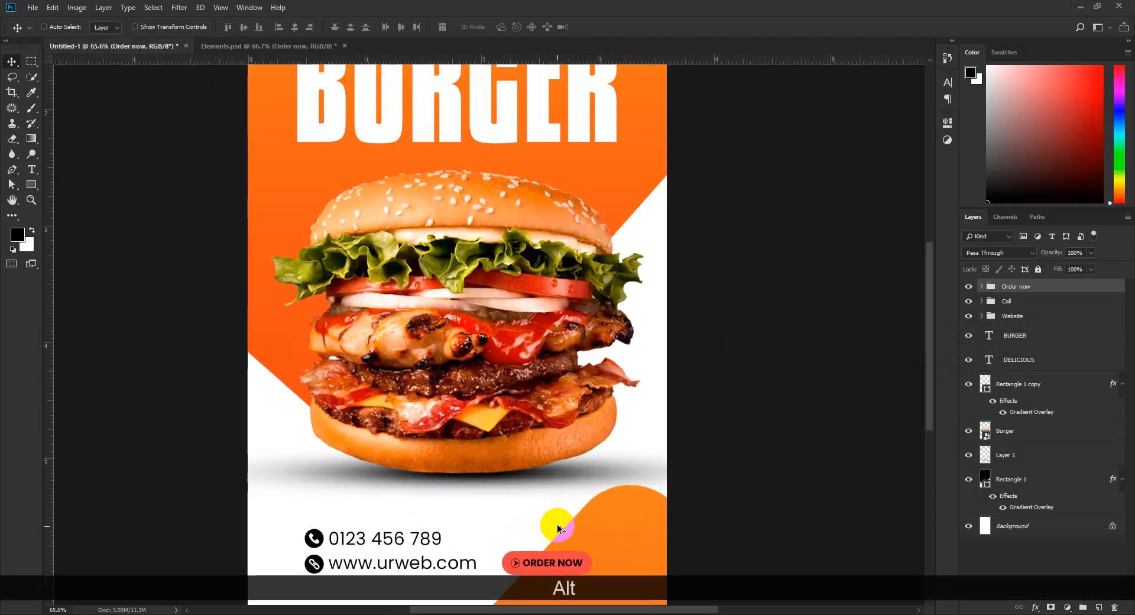
drag(550, 384, 523, 400)
Recolor the ORDER NOW button's rounded rectangle to white (ffffff) and collapse the Order now group.
click(1024, 384)
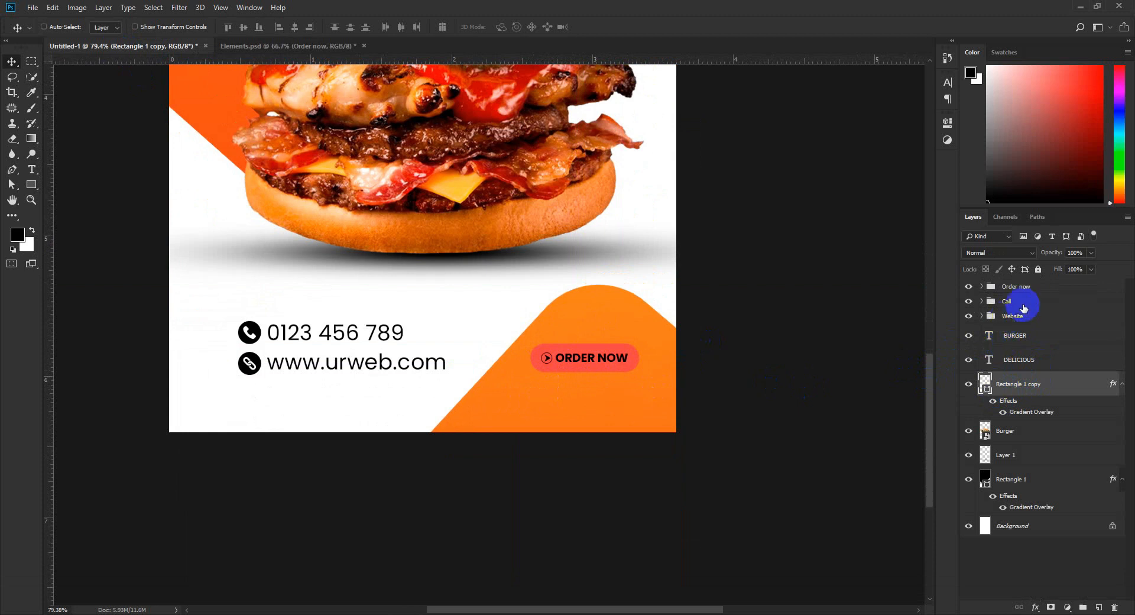
click(1011, 288)
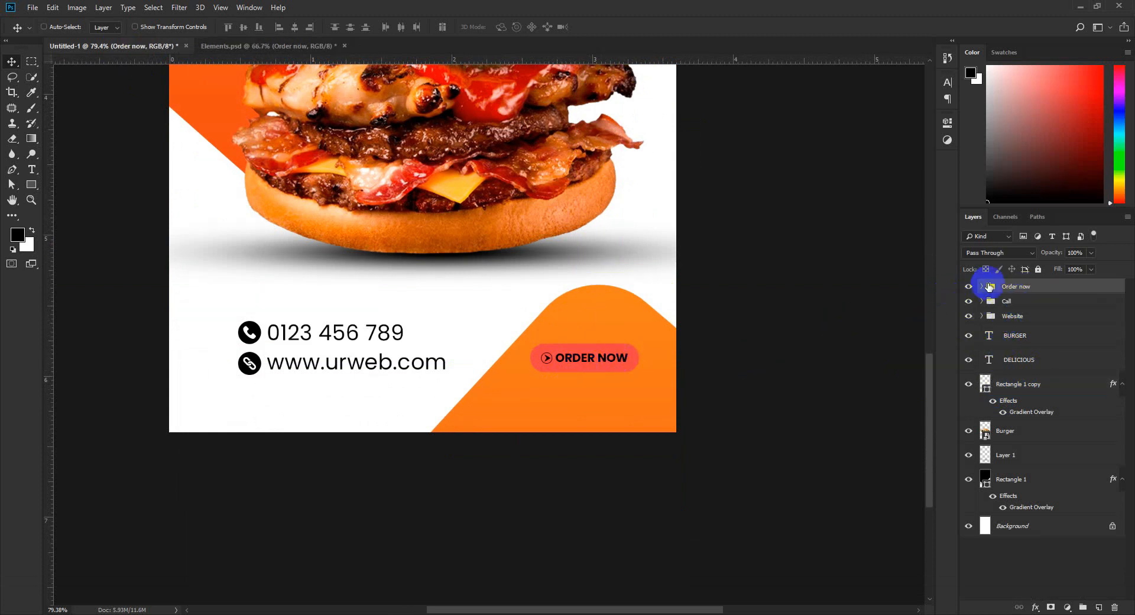
click(983, 286)
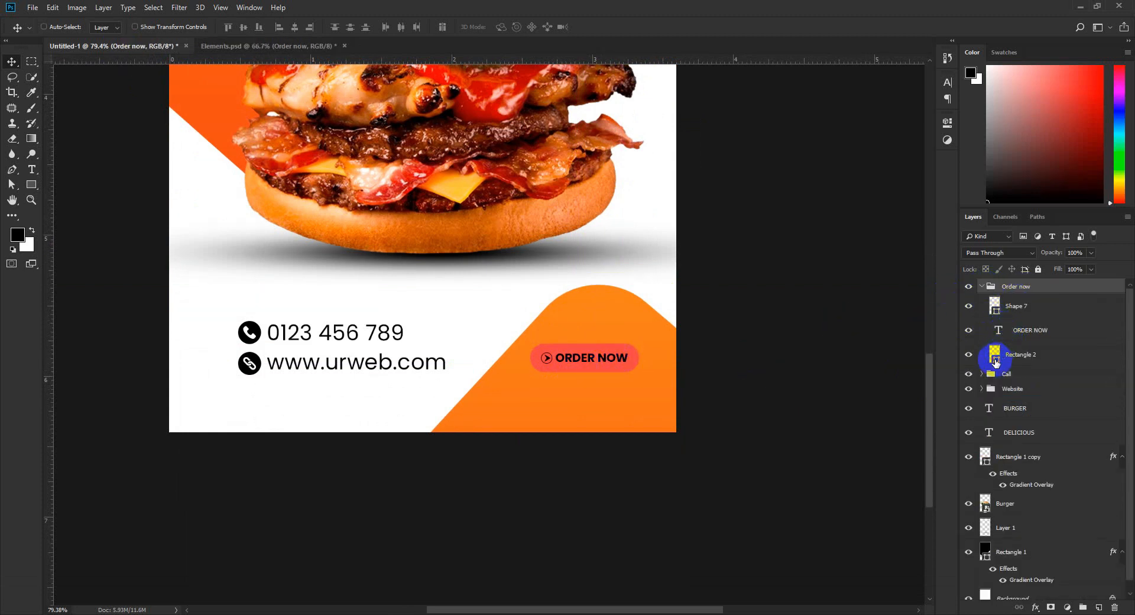
double_click(996, 361)
click(795, 213)
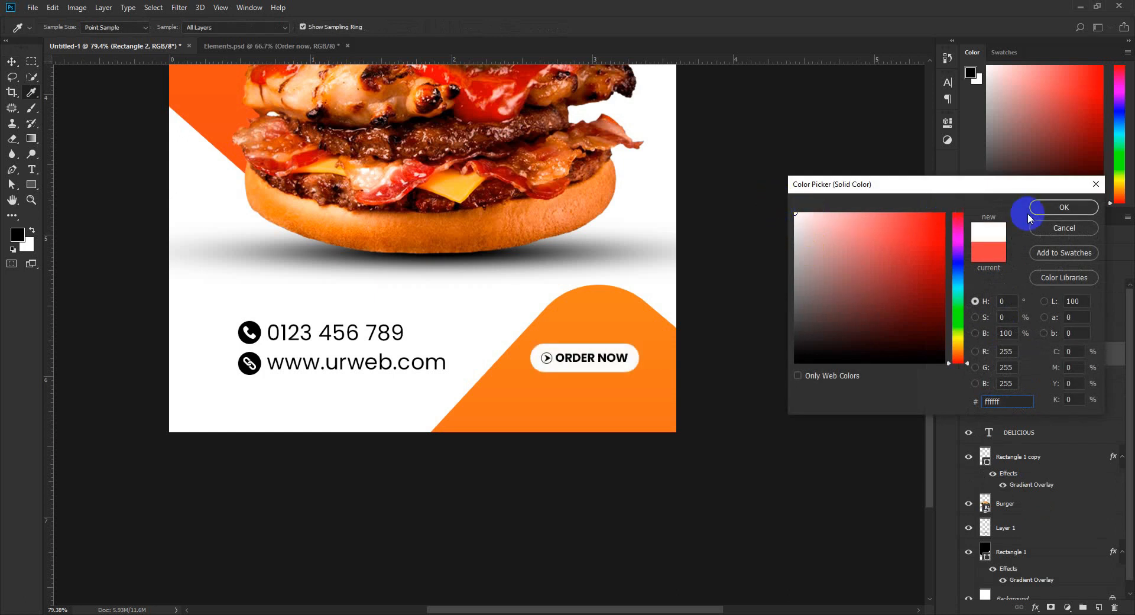
click(1061, 206)
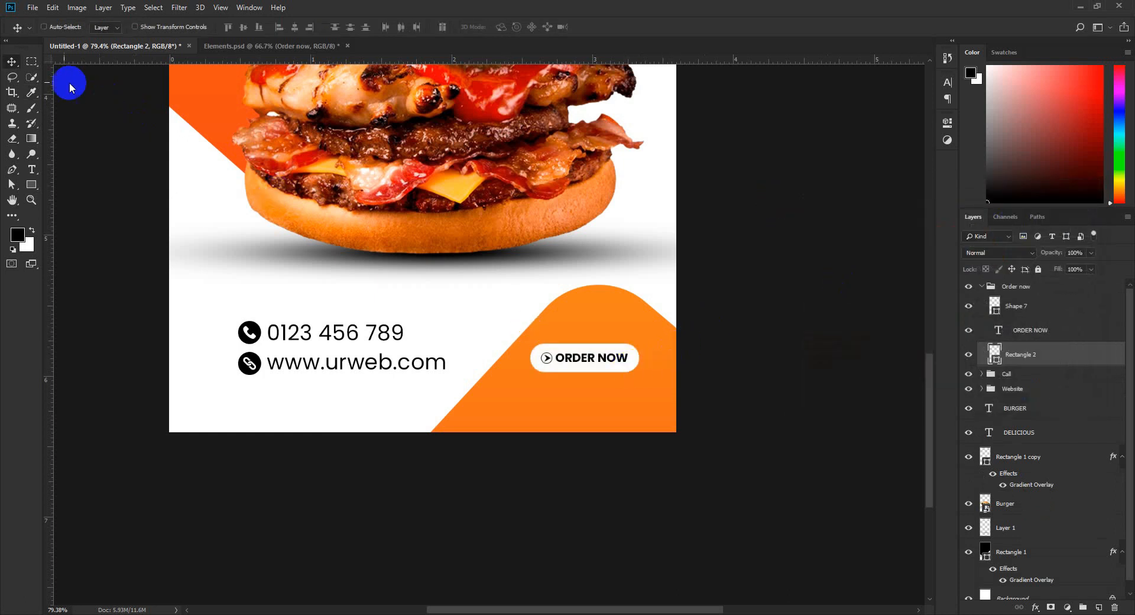
scroll(553, 396, down, 5)
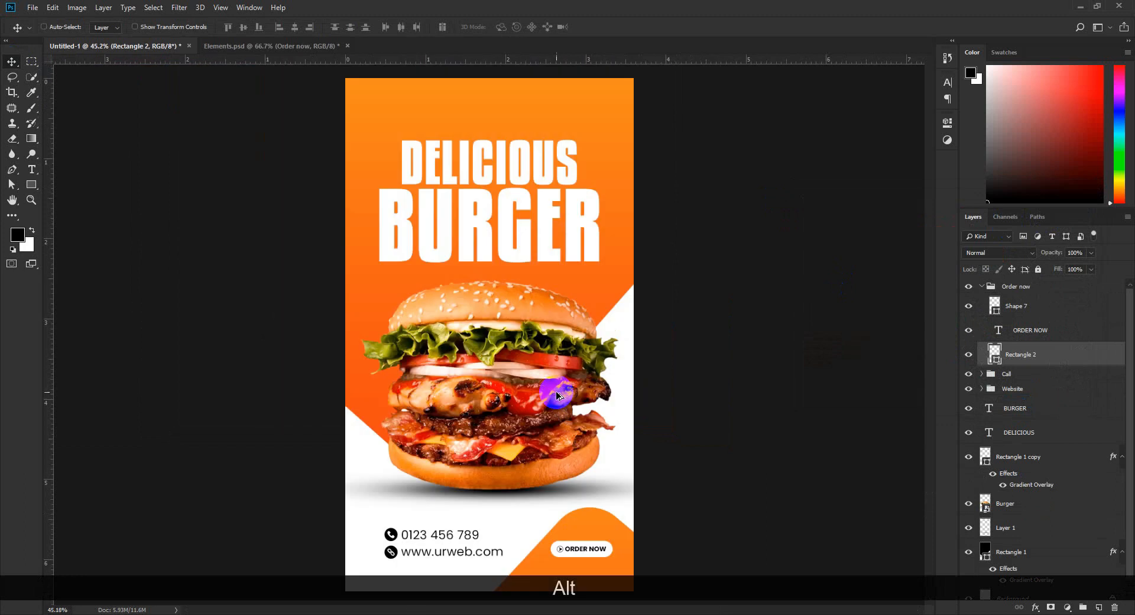
scroll(524, 532, up, 5)
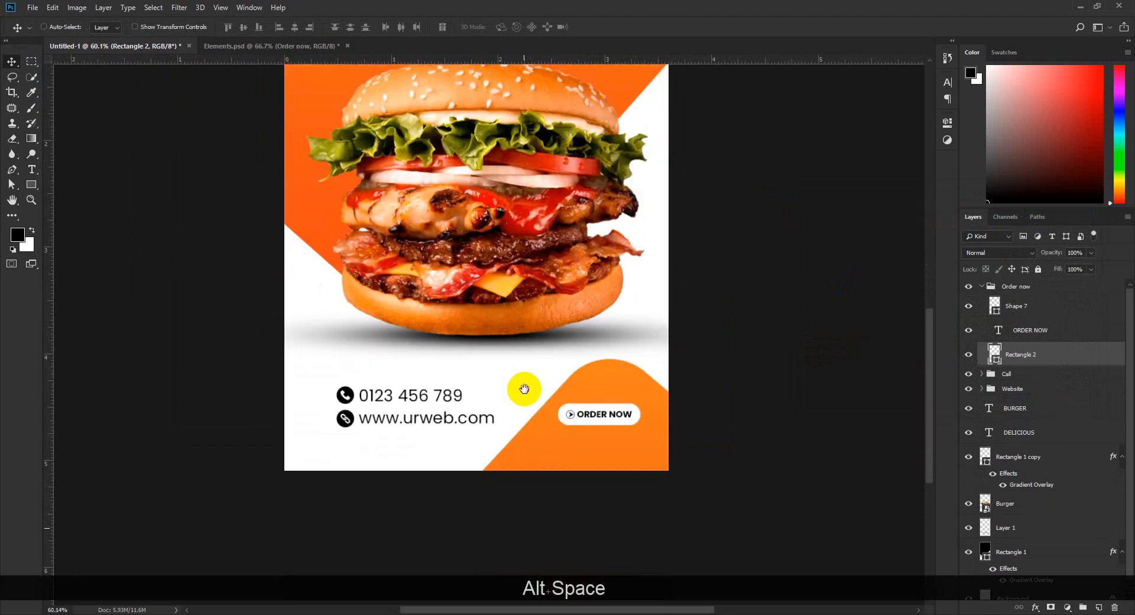
scroll(520, 452, up, 4)
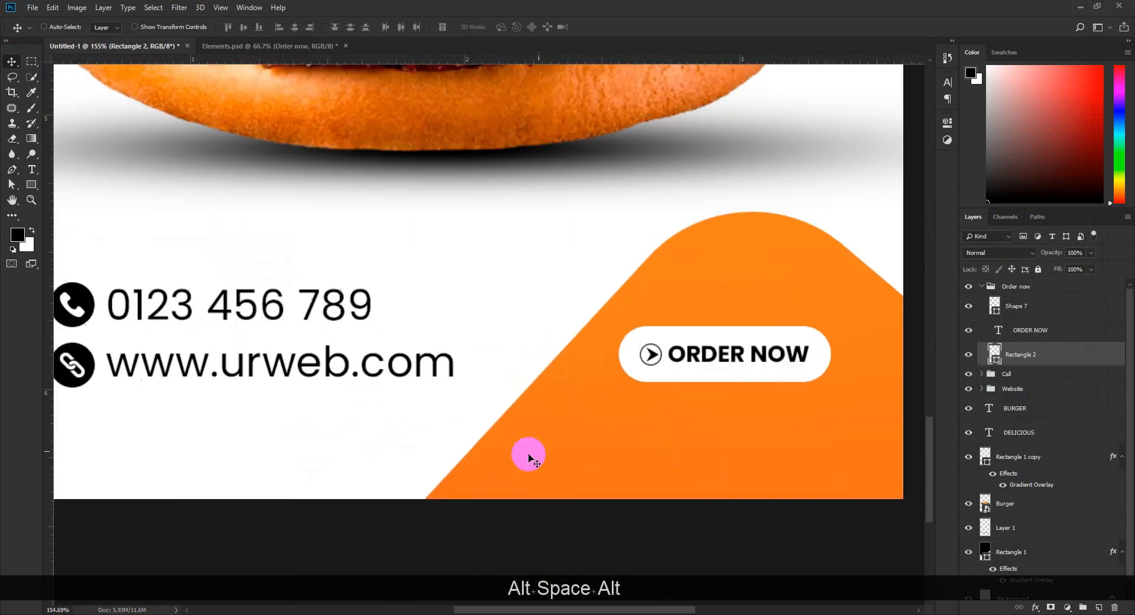
click(975, 288)
drag(751, 357, 685, 359)
scroll(654, 355, down, 10)
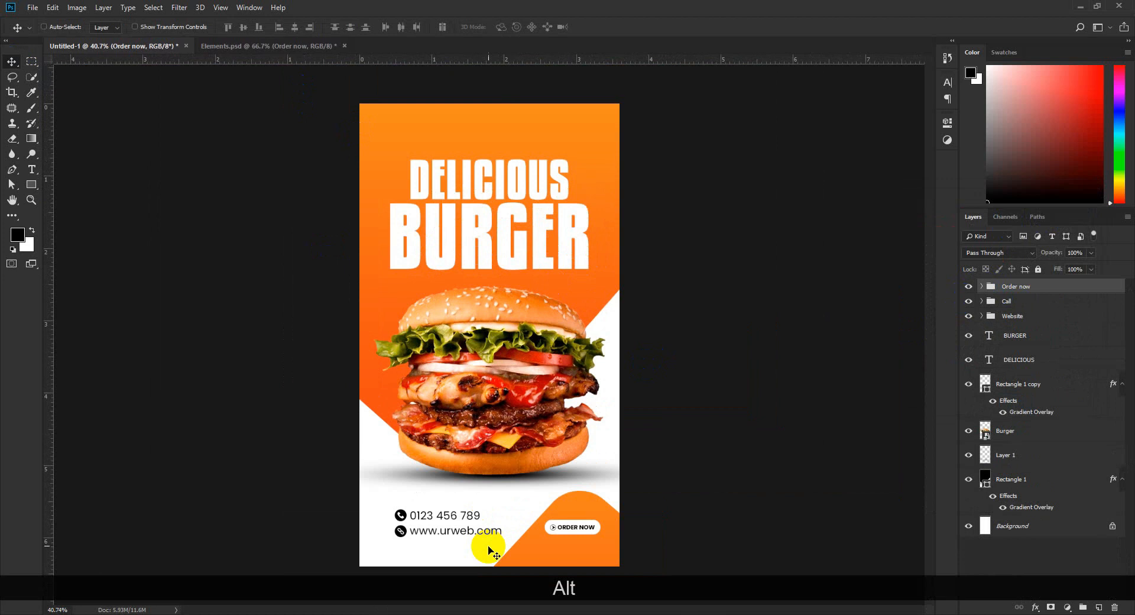
Copy the thin curly arrow from Elements.psd into the promotion, between the burger and the ORDER NOW button.
click(283, 46)
drag(644, 260, 615, 278)
drag(591, 242, 555, 412)
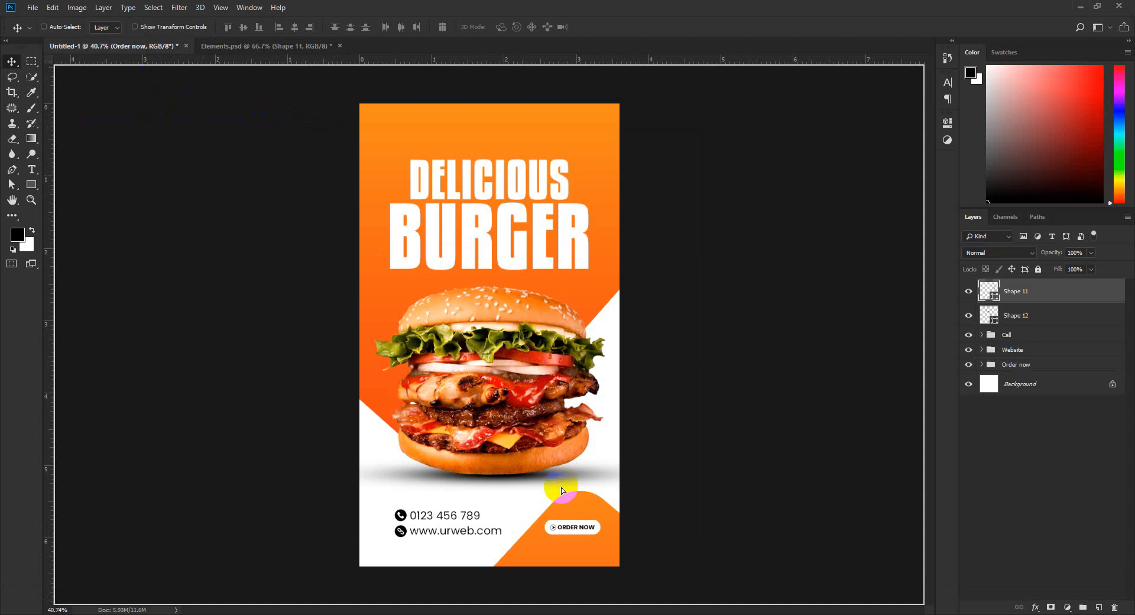
drag(562, 489, 566, 514)
scroll(566, 514, up, 5)
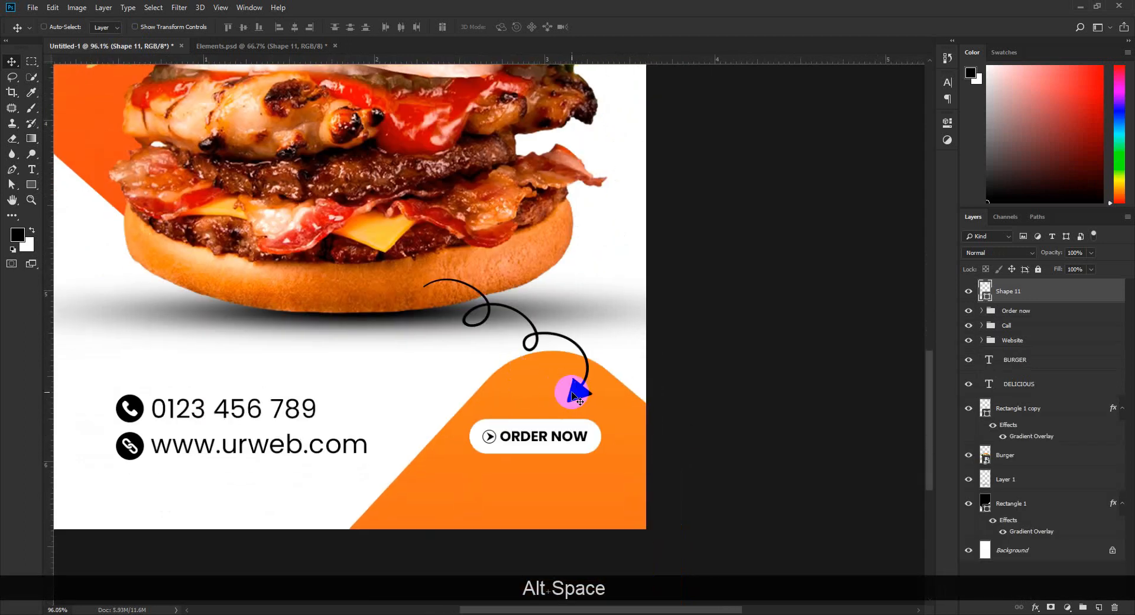
Shrink the arrow slightly with its tip just above the ORDER NOW button, and move its layer beneath the Burger layer.
drag(573, 394, 545, 409)
key(ctrl+t)
mouse_move(400, 294)
mouse_down()
mouse_move(422, 308)
mouse_move(408, 300)
mouse_up()
click(462, 27)
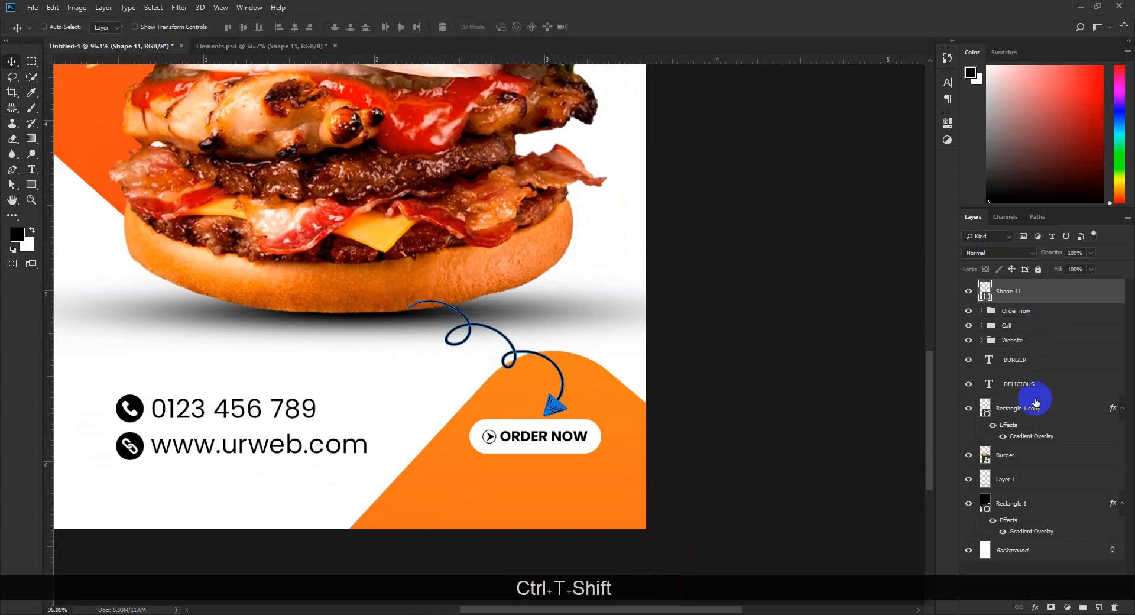
scroll(1033, 409, down, 1)
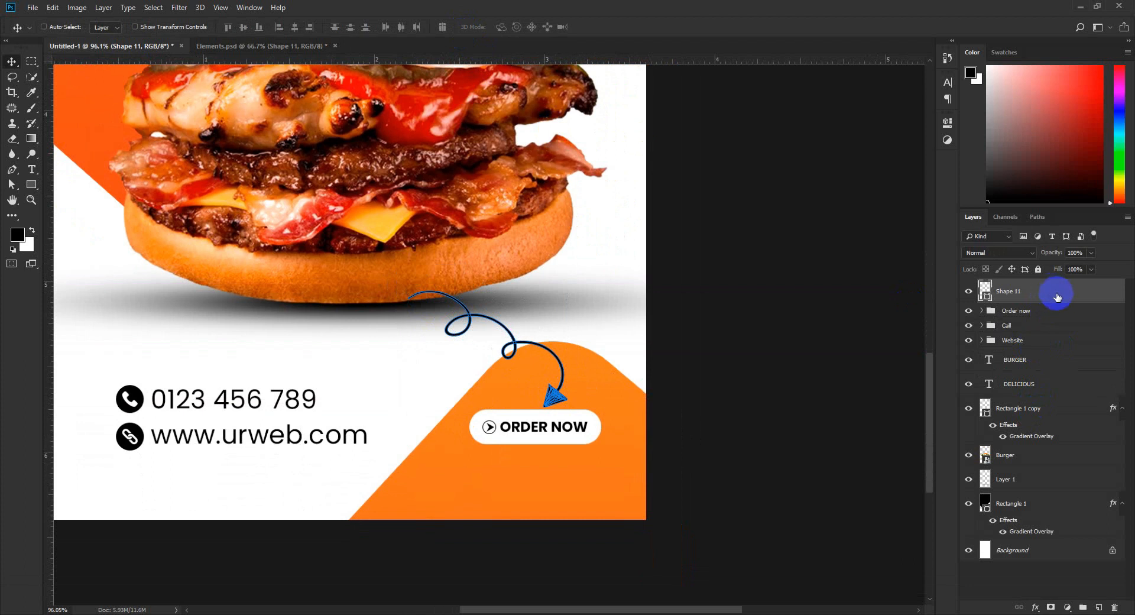
drag(1057, 296, 1041, 462)
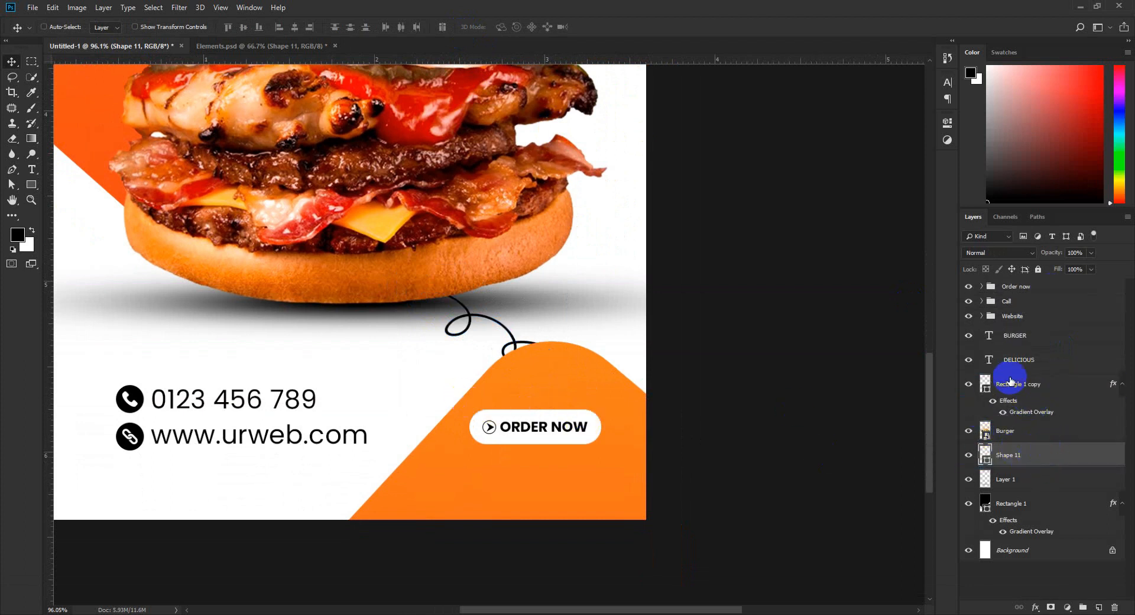
Try placing the arrow layer above the Burger layer, and undo the reordering.
ctrl+click(563, 381)
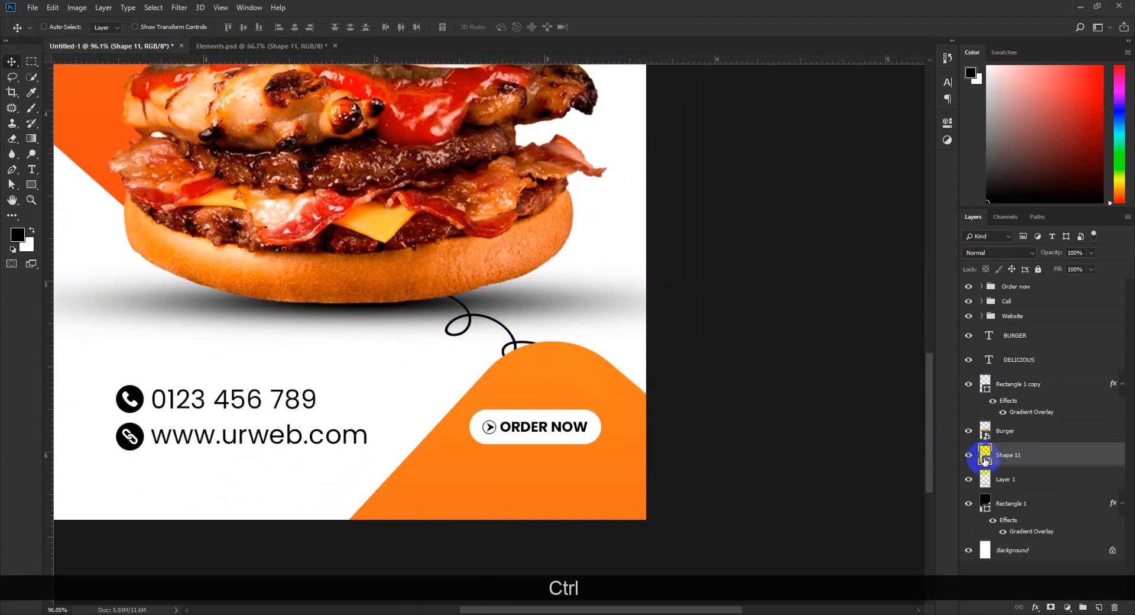
drag(1036, 454, 1039, 427)
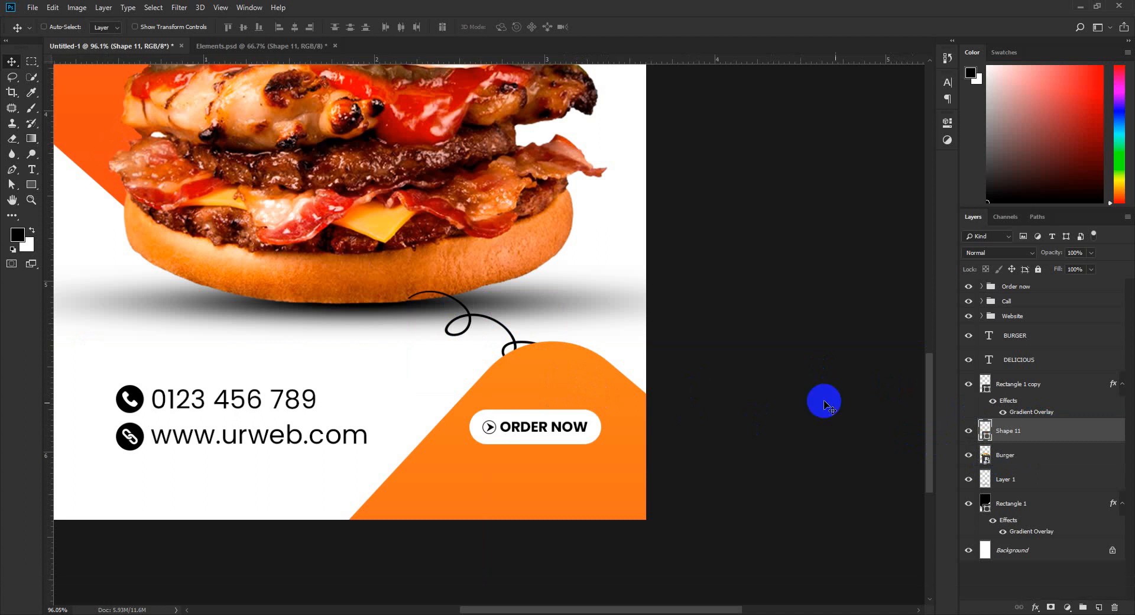
key(ctrl+z)
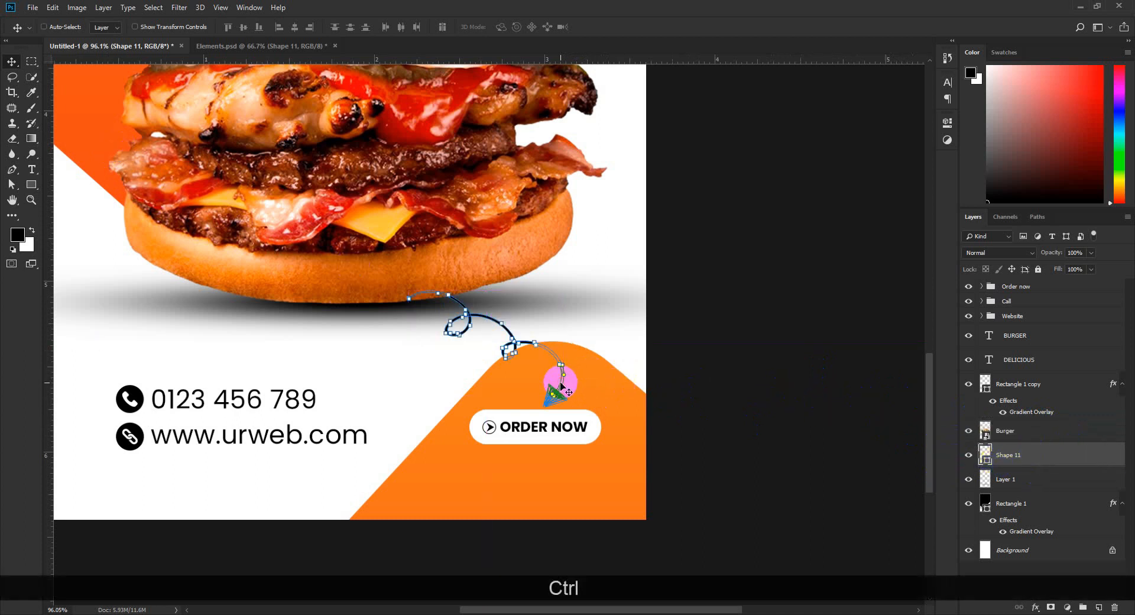
Move the orange corner shape's layer, Rectangle 1 copy, below the arrow layer.
ctrl+click(453, 442)
drag(1059, 388, 1051, 464)
scroll(512, 331, down, 3)
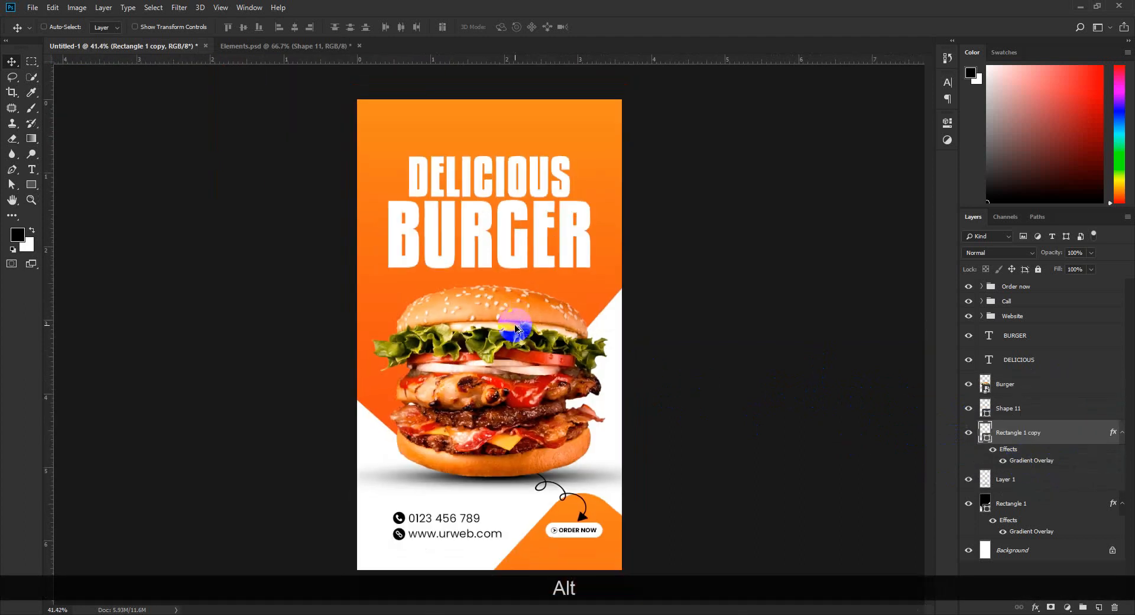
Nudge the curly arrow slightly up and left above the ORDER NOW button, and check it in the whole layout.
scroll(516, 328, up, 4)
drag(571, 447, 537, 354)
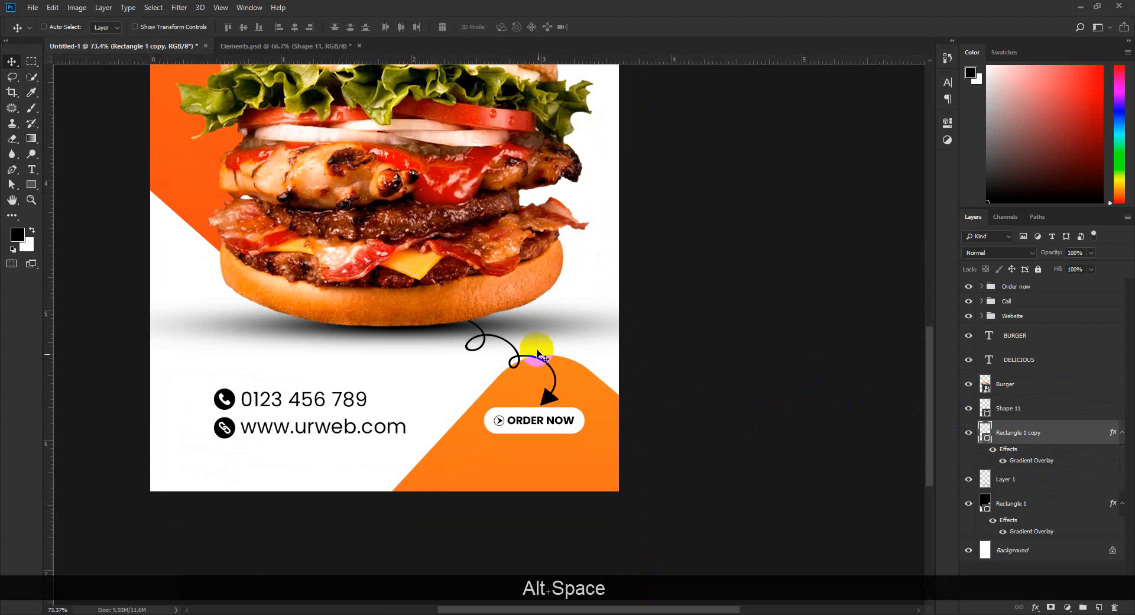
scroll(542, 391, up, 4)
mouse_move(550, 408)
mouse_down()
mouse_move(547, 393)
mouse_move(542, 400)
mouse_up()
scroll(541, 400, down, 6)
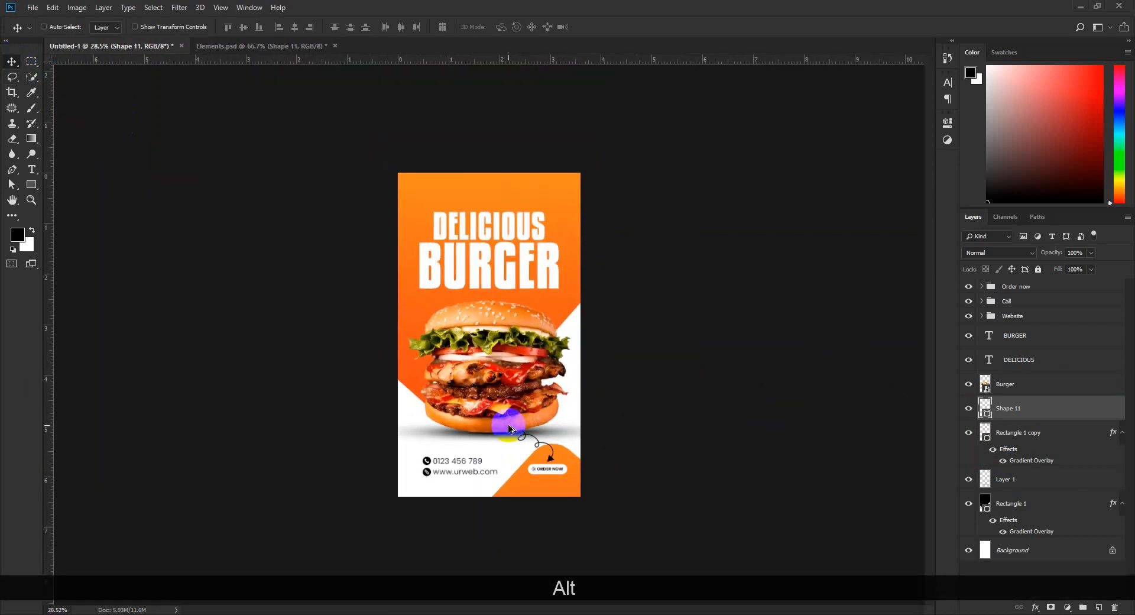
scroll(576, 538, up, 3)
scroll(576, 537, up, 1)
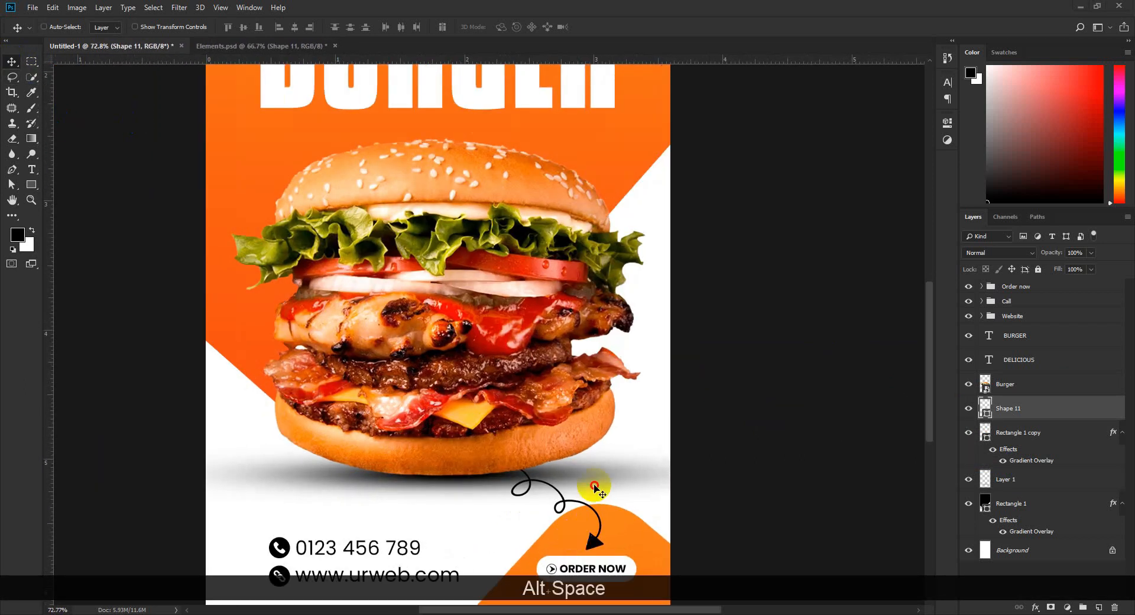
drag(633, 459, 616, 299)
scroll(501, 460, up, 3)
scroll(499, 461, down, 10)
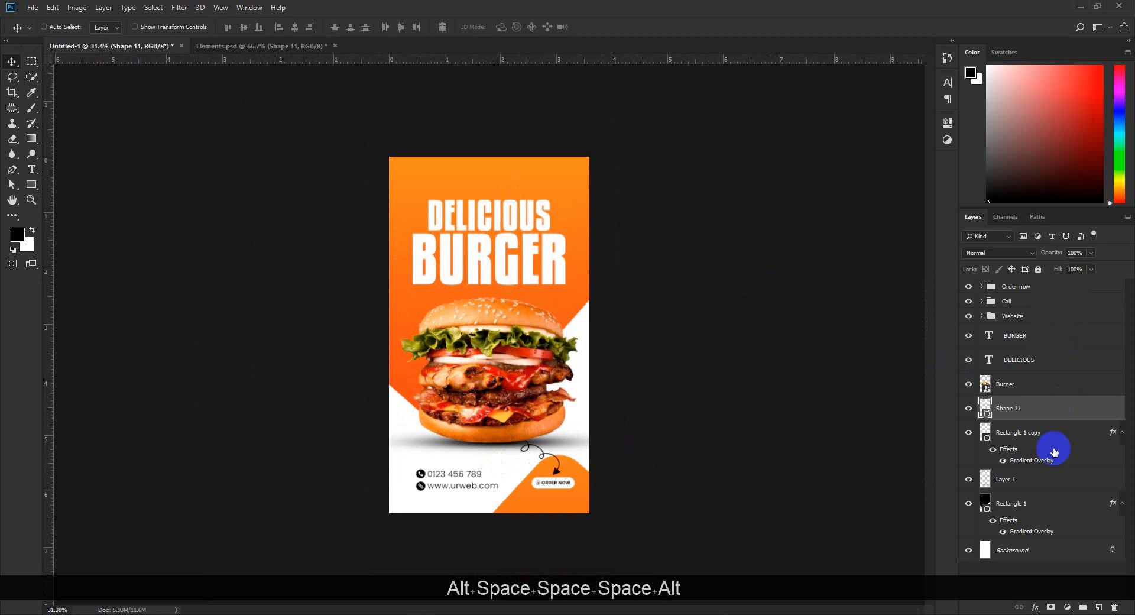
Open the Texture file from the New folder directory on the Desktop.
click(33, 7)
click(45, 32)
double_click(260, 98)
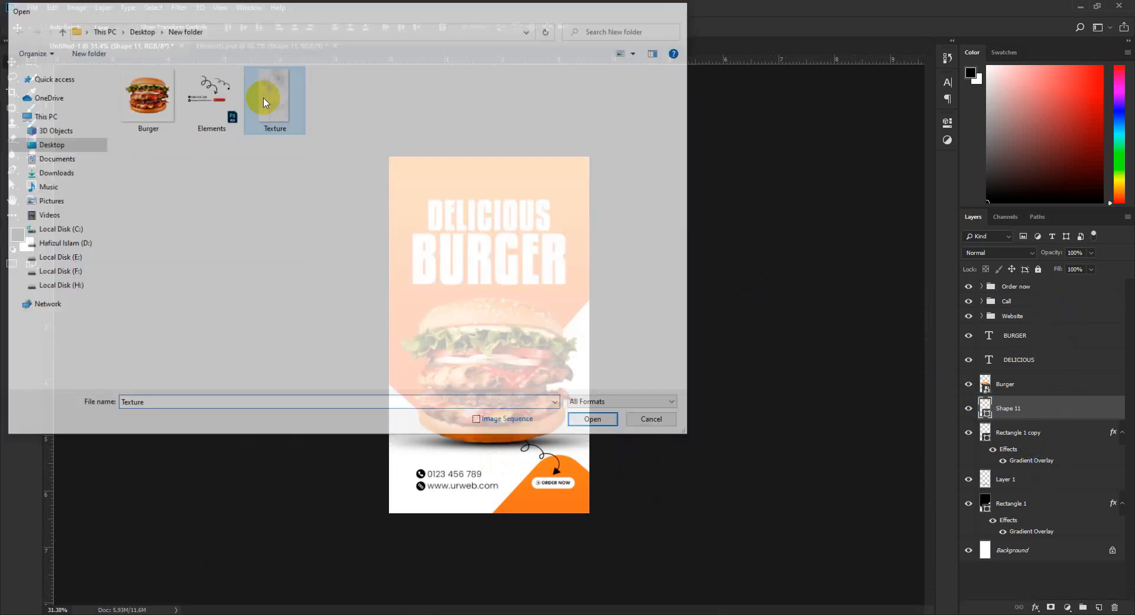
Bring the texture image into the burger layout over the whole canvas, with its layer directly below the Burger layer.
drag(464, 197, 484, 314)
drag(1017, 396, 1048, 407)
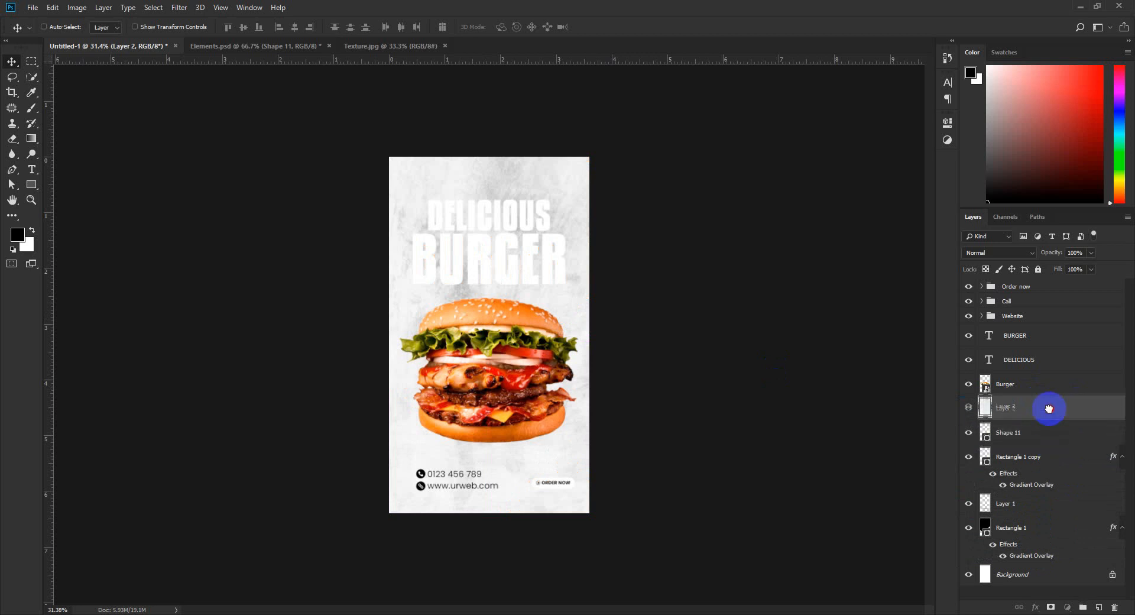
Try several blend modes on the texture layer and set it to Linear Burn.
click(994, 252)
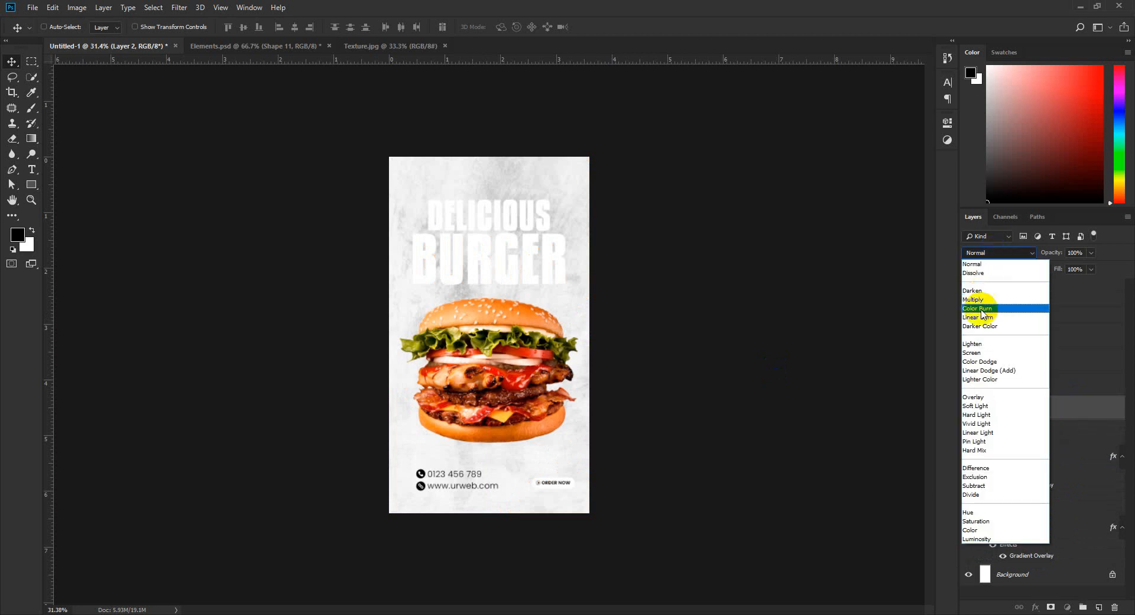
click(987, 379)
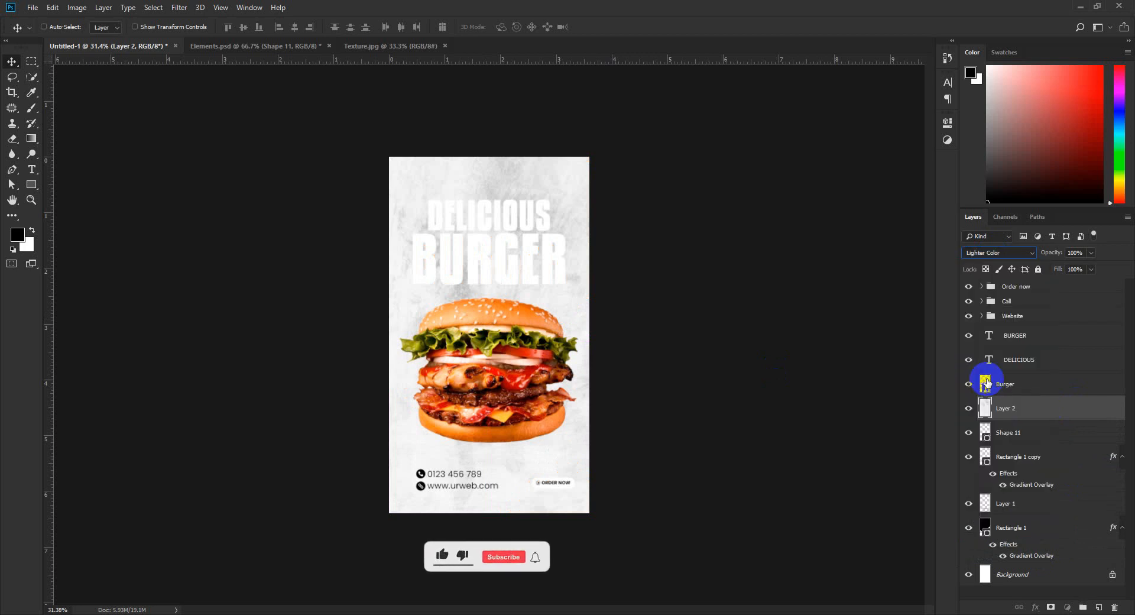
key(Down)
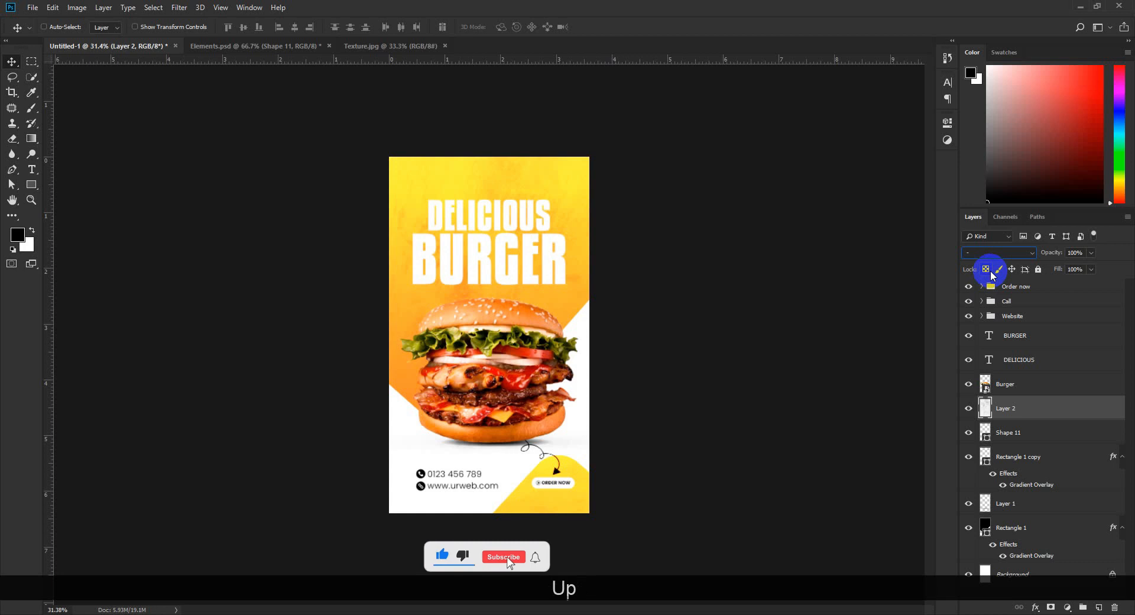
key(Up)
key(Up)
key(Up)
key(Up)
key(Up)
key(Up)
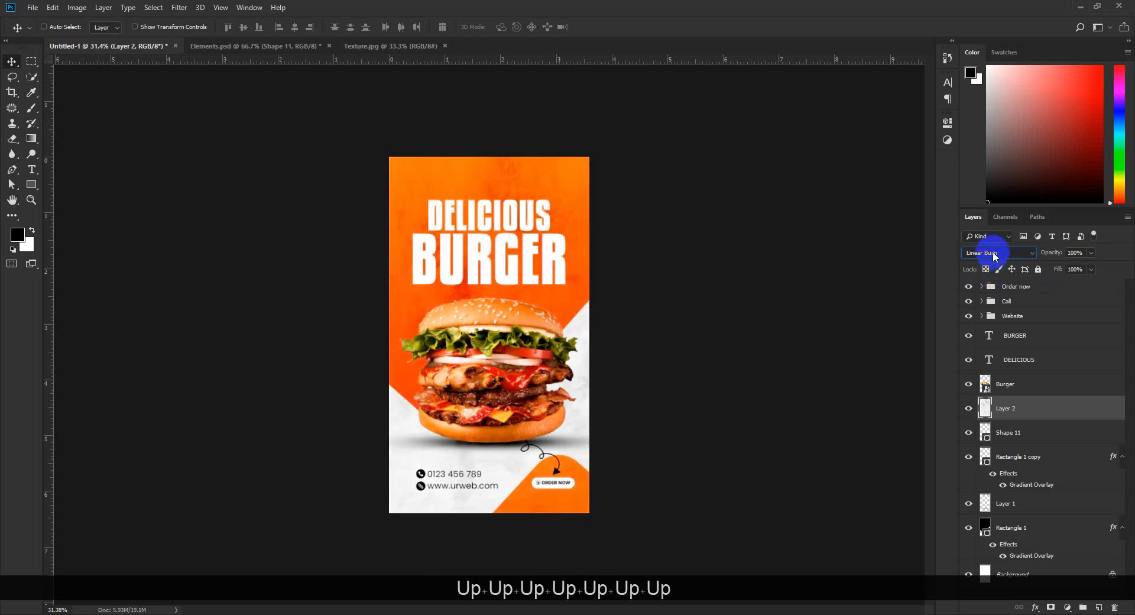
click(994, 252)
click(985, 318)
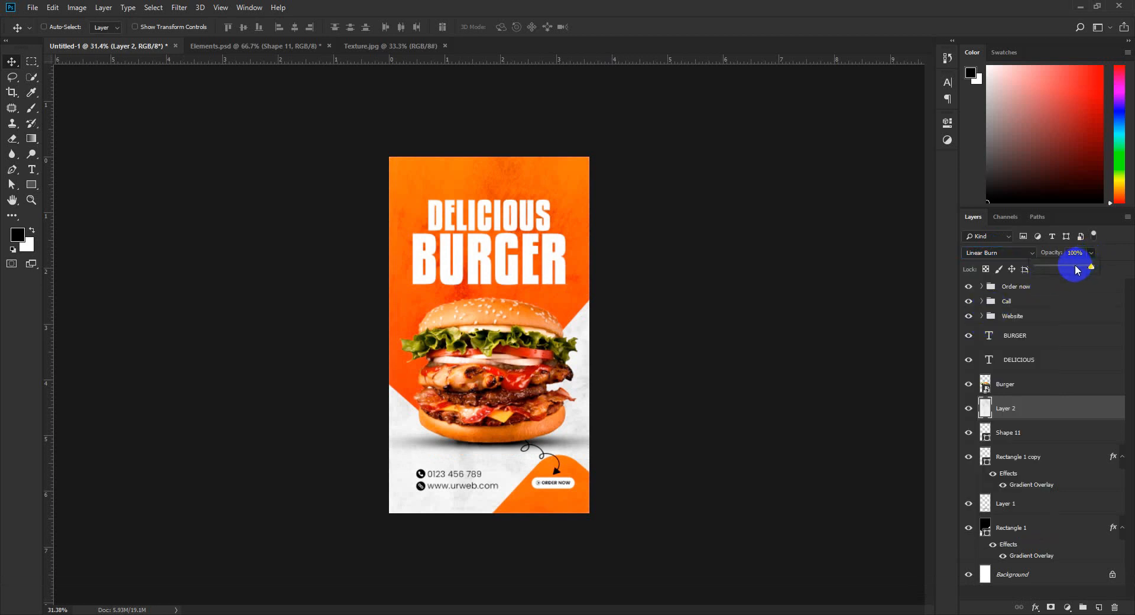
Set the texture layer's opacity to 80% and check the result across the whole layout.
text(80)
key(Return)
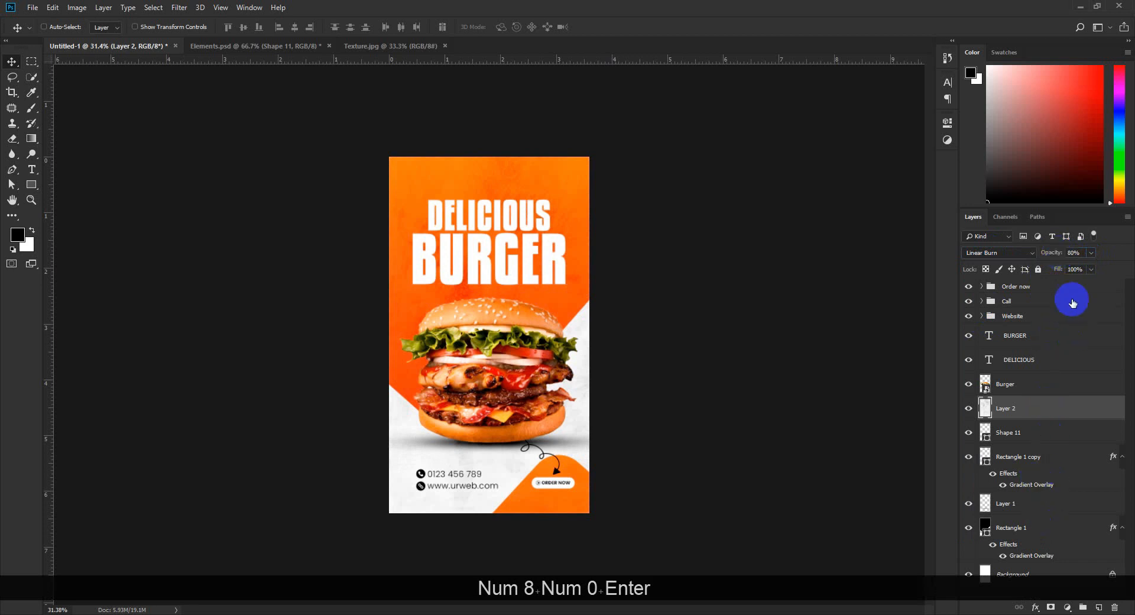
scroll(572, 481, up, 3)
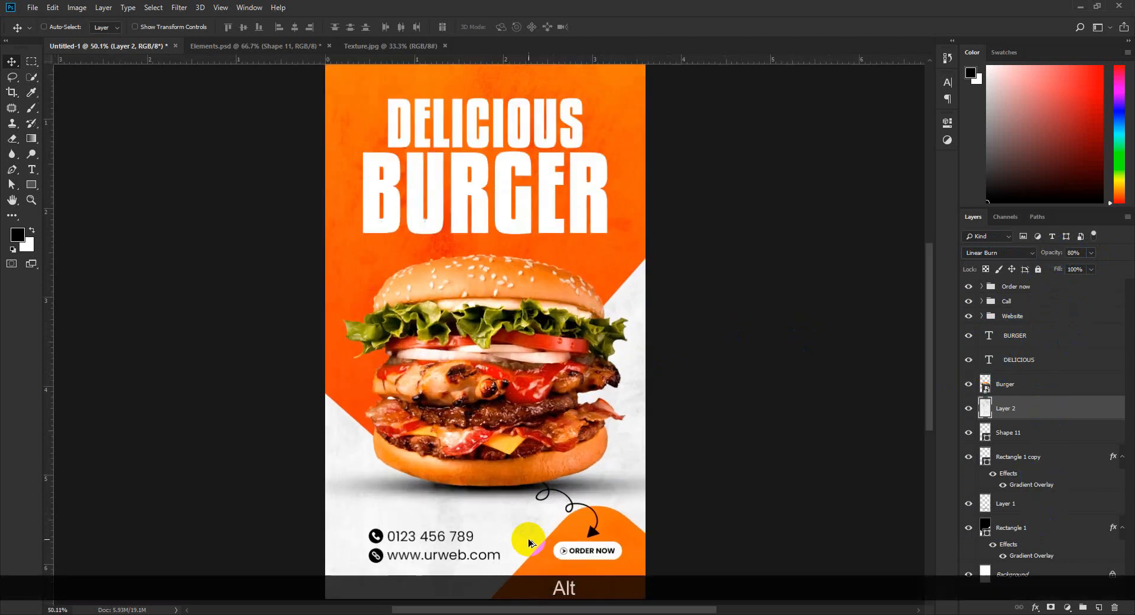
scroll(545, 430, down, 4)
scroll(483, 502, up, 2)
scroll(464, 523, down, 2)
scroll(472, 473, up, 4)
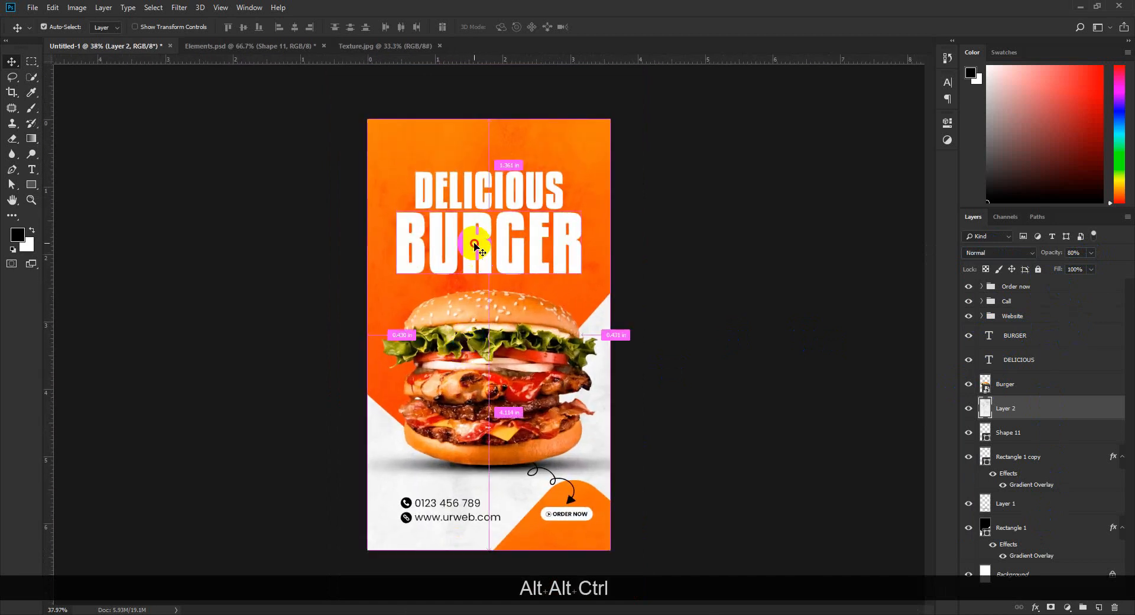
Move the DELICIOUS and BURGER headline texts together straight up by slightly more than about 0.167 in.
ctrl+click(499, 228)
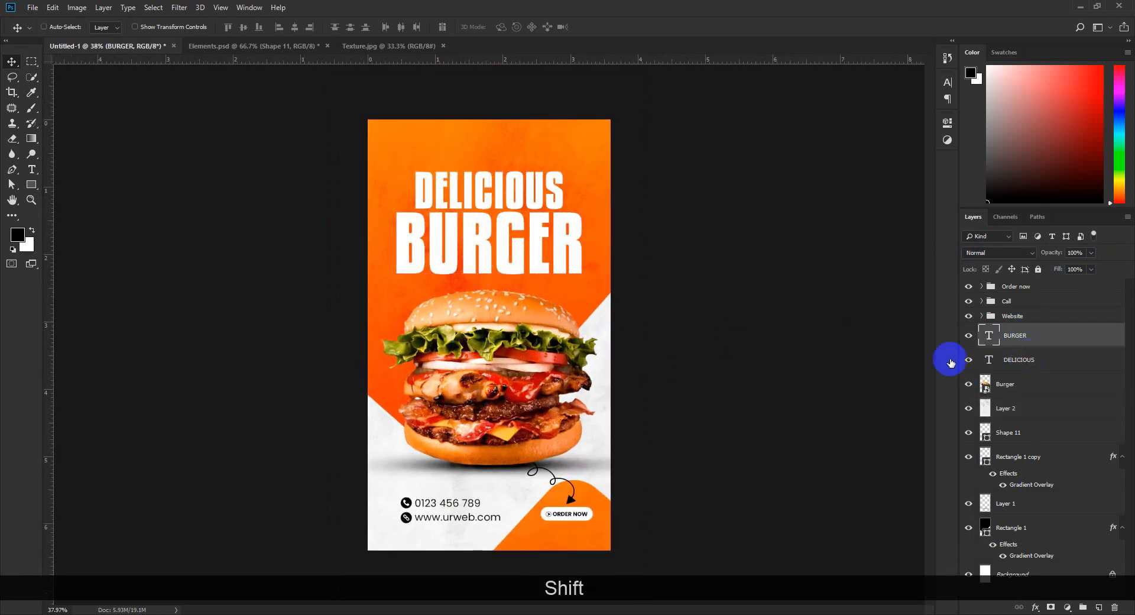
shift+click(981, 360)
drag(481, 200, 482, 189)
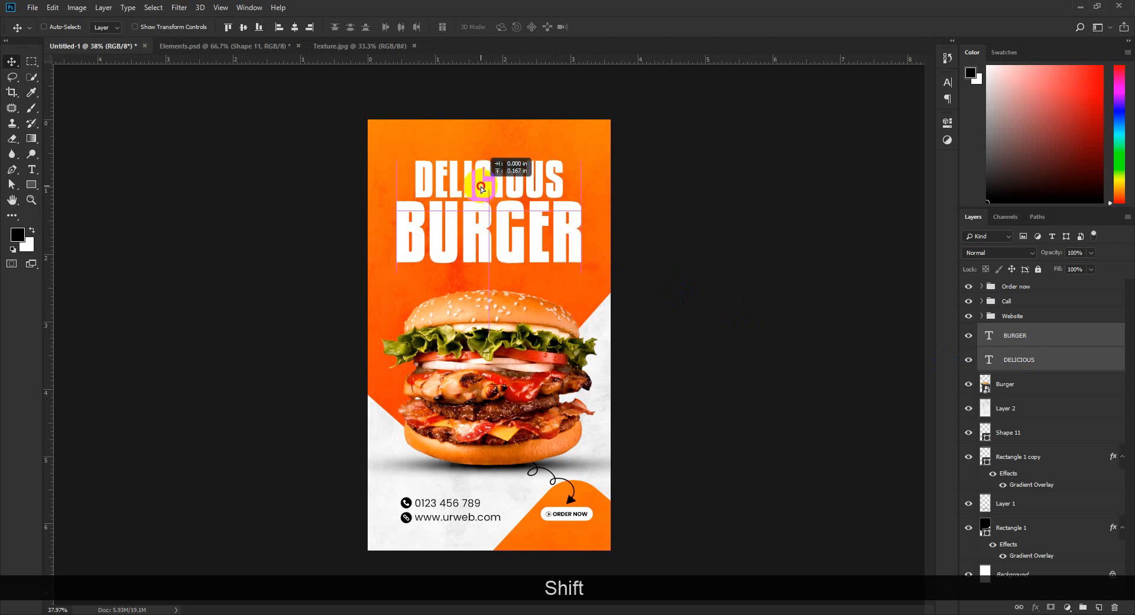
scroll(509, 307, down, 2)
scroll(507, 309, up, 3)
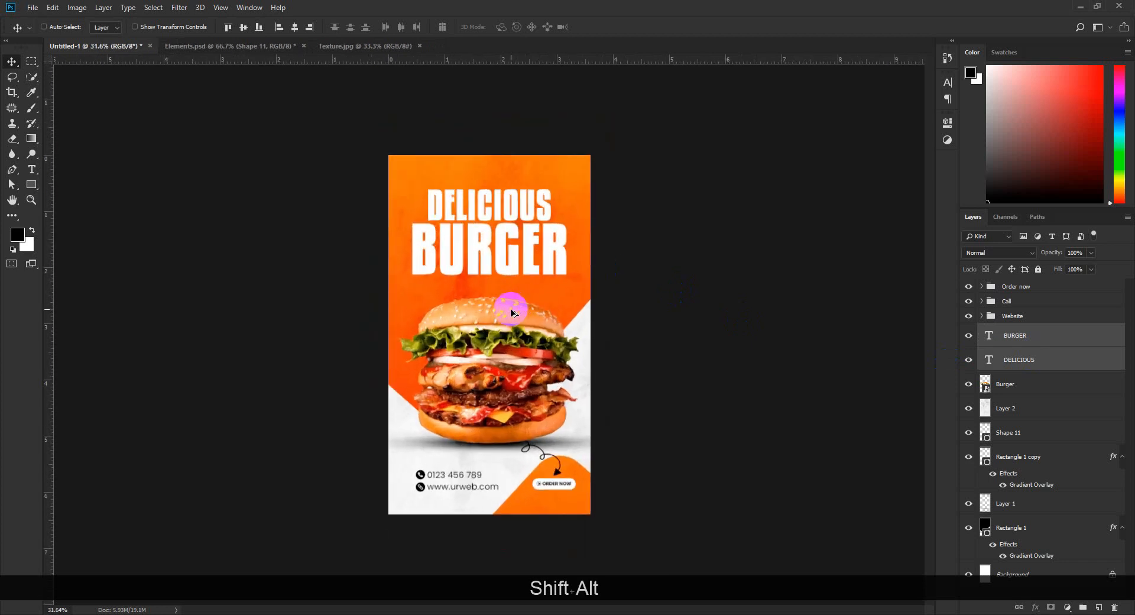
scroll(468, 262, up, 2)
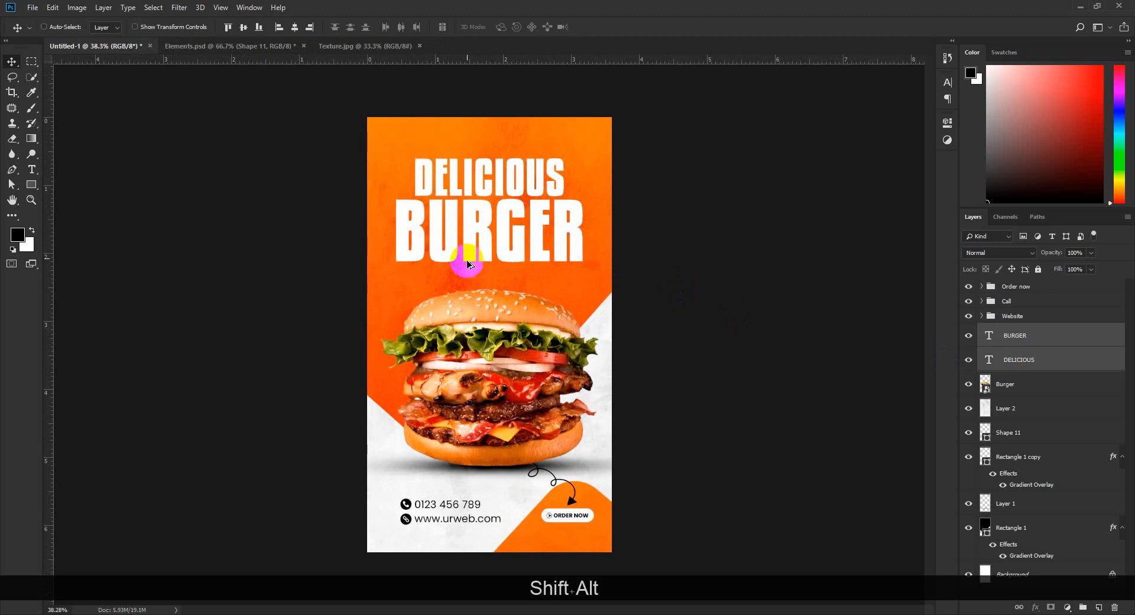
drag(473, 227, 472, 221)
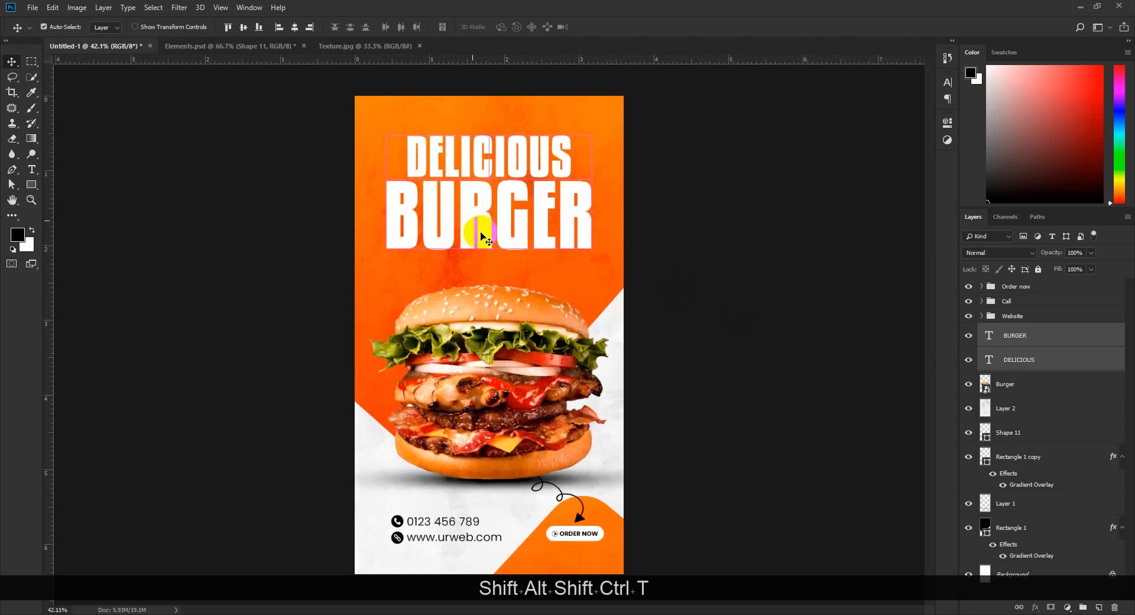
Scale the two-line headline up from its center to about 104% of its size.
key(ctrl+t)
drag(592, 249, 595, 250)
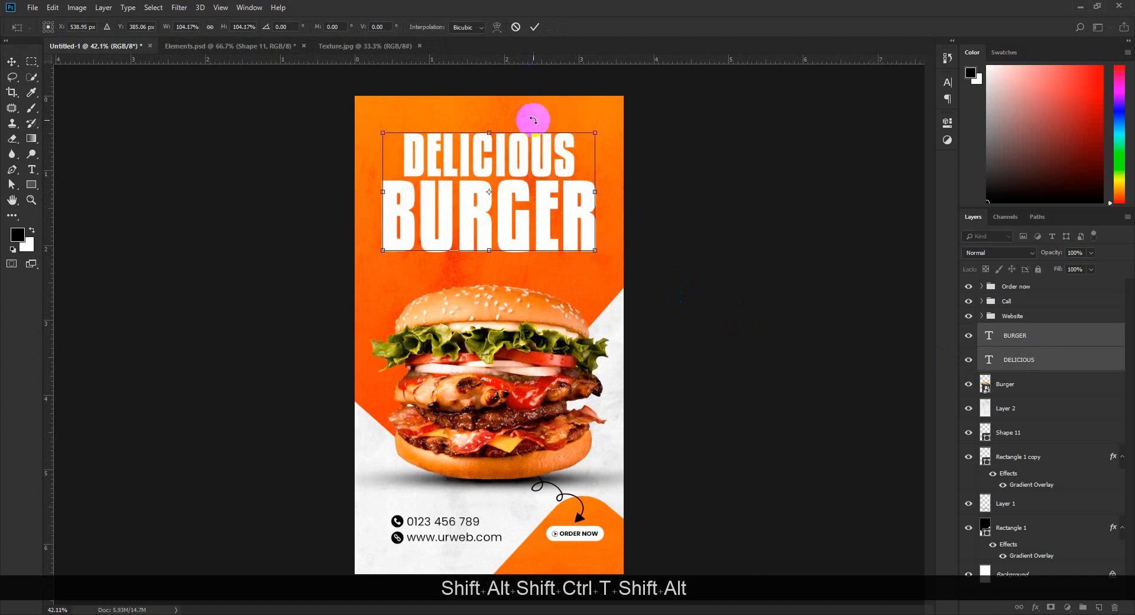
click(535, 30)
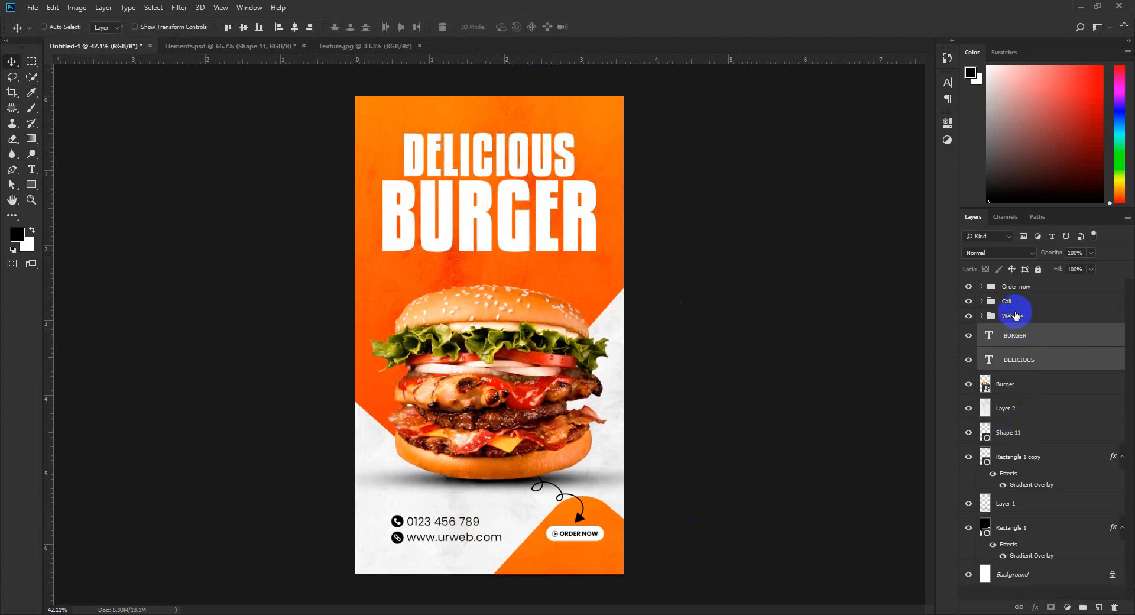
Shift the Call and Website groups together slightly to the left, and check the whole layout.
click(1006, 300)
shift+click(1012, 316)
drag(419, 533, 407, 528)
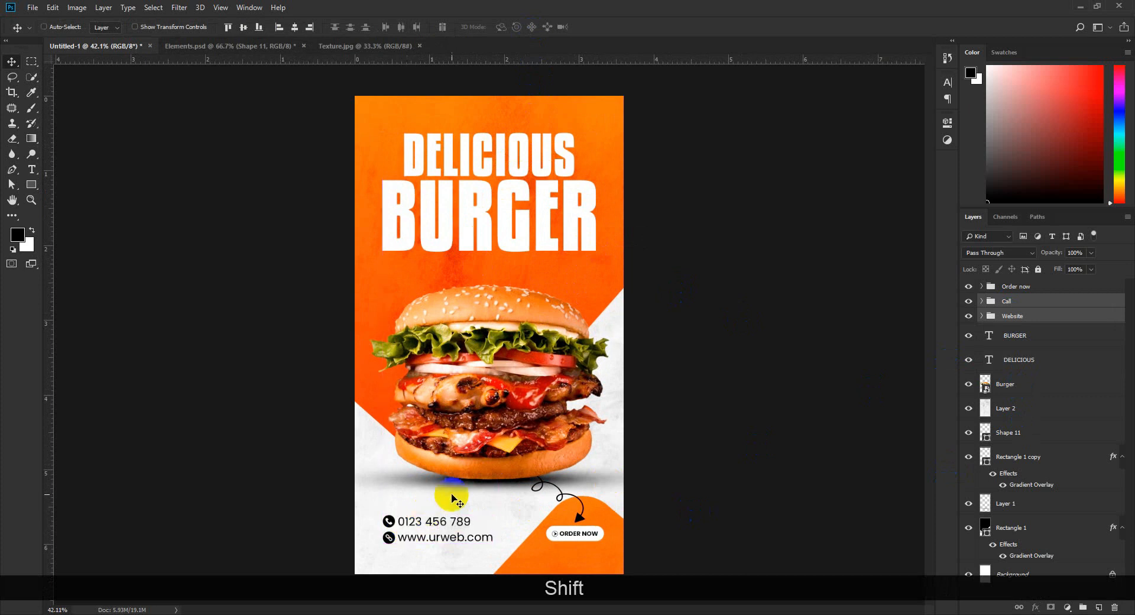
scroll(450, 503, down, 3)
scroll(540, 552, up, 3)
scroll(503, 445, down, 1)
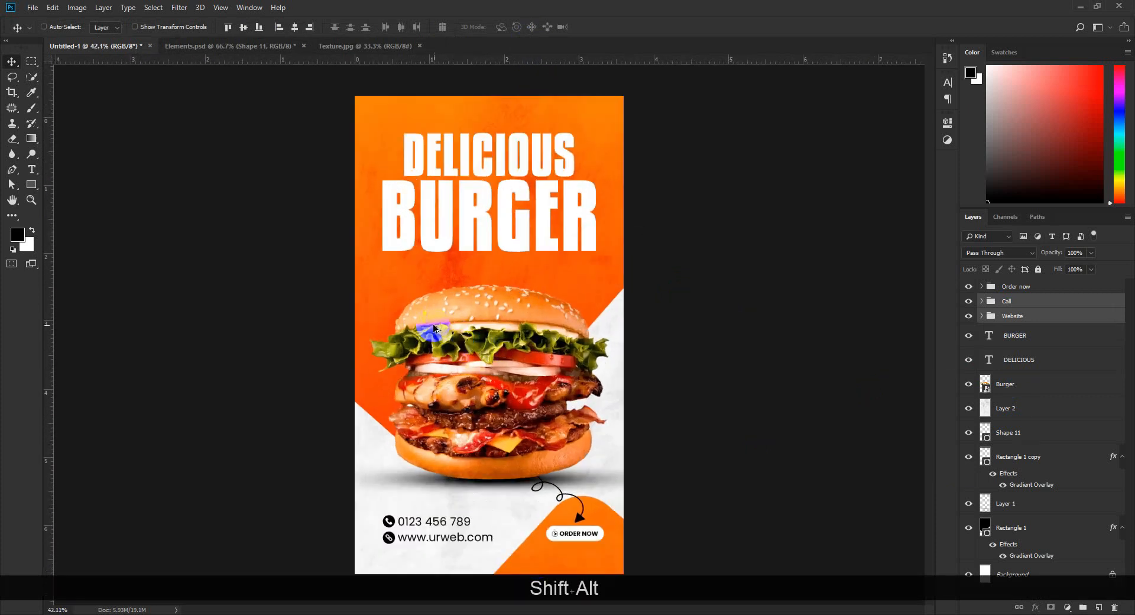
With the Burger layer selected, draw an open curved path just above the bun's upper-left edge and switch to the Type tool.
scroll(443, 263, up, 5)
drag(446, 279, 448, 274)
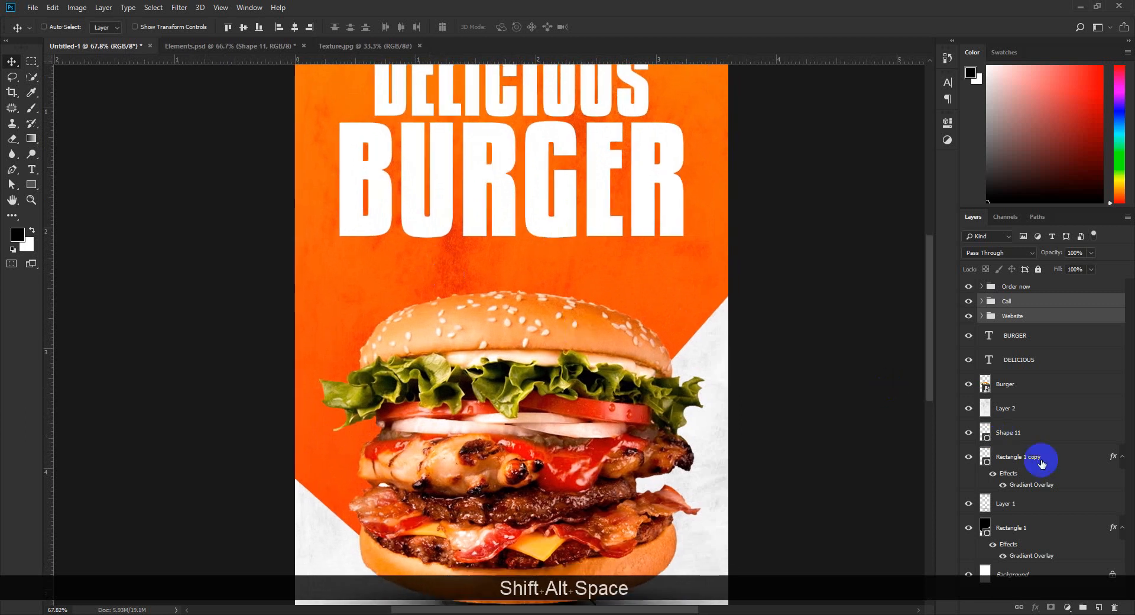
click(1045, 385)
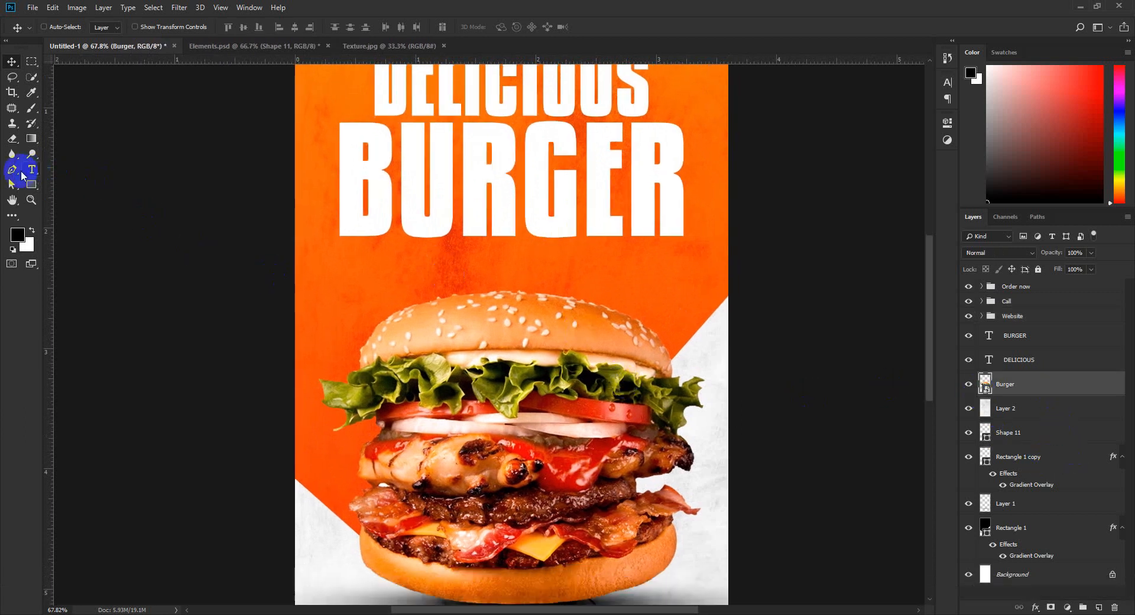
click(12, 169)
scroll(408, 349, up, 3)
click(326, 327)
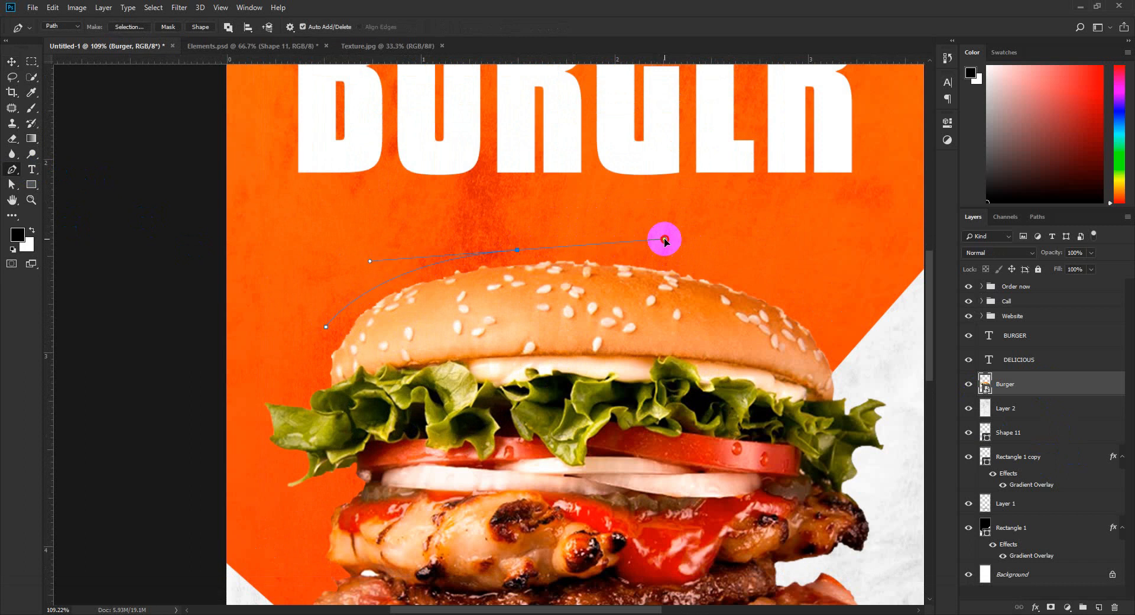
click(32, 169)
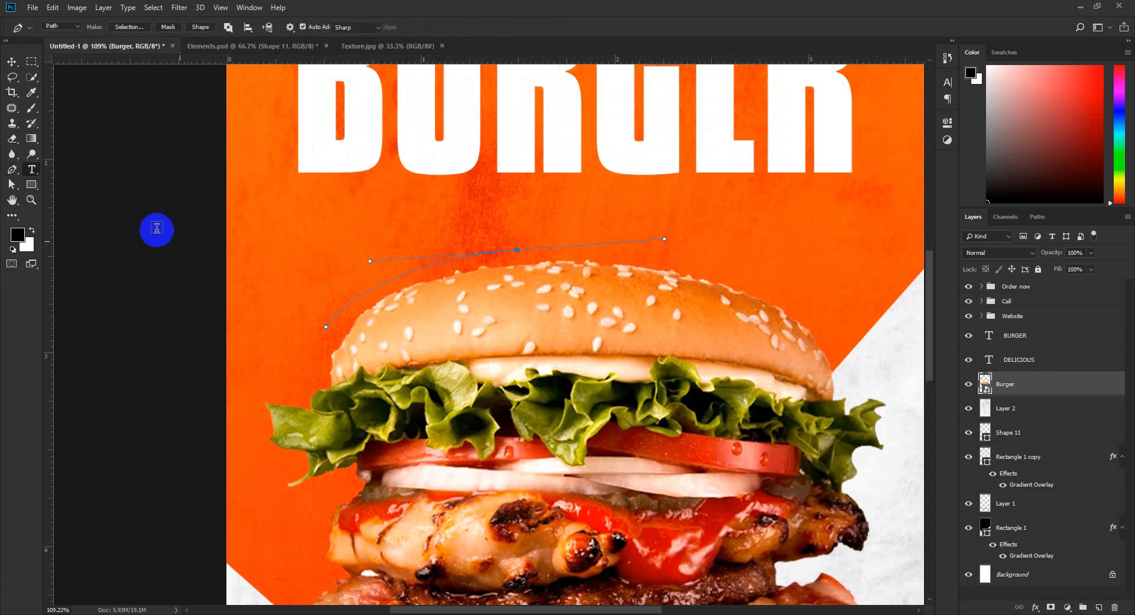
click(335, 310)
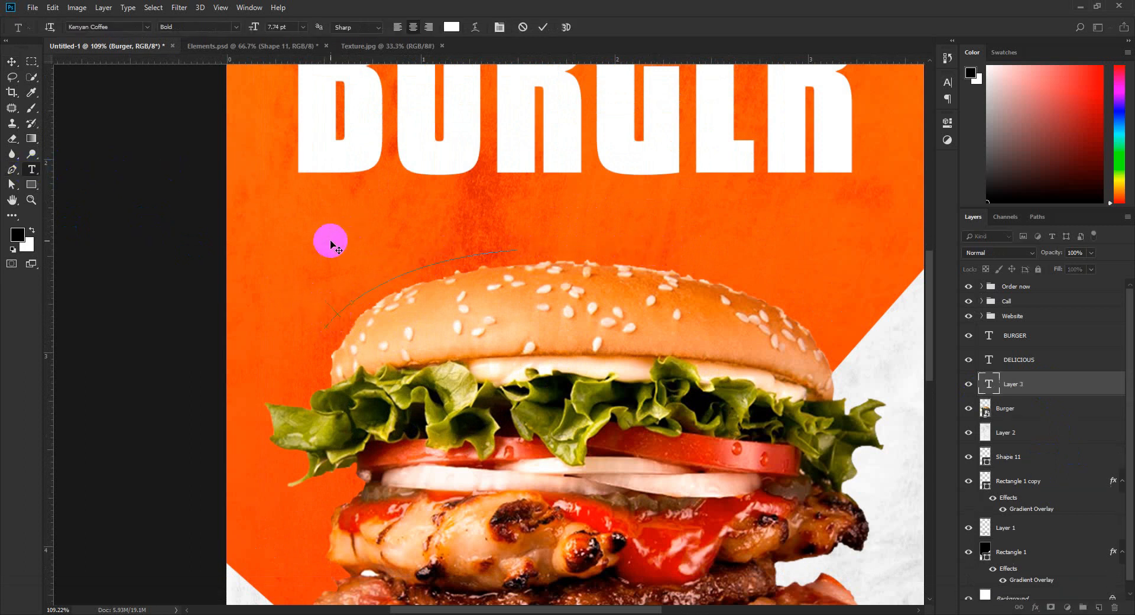
key(ctrl+z)
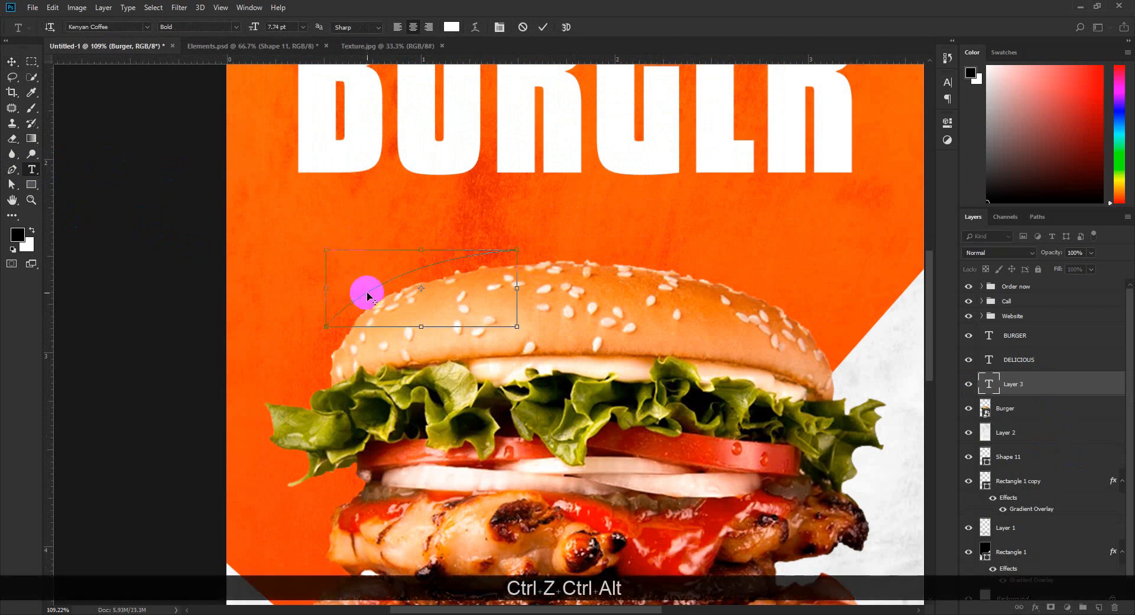
click(522, 27)
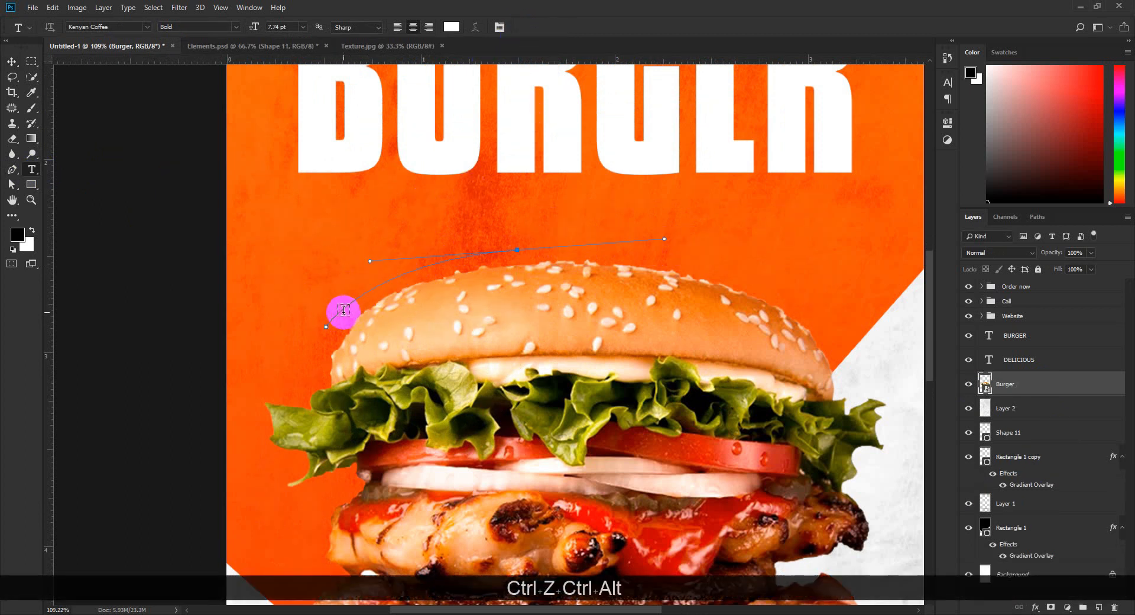
click(337, 313)
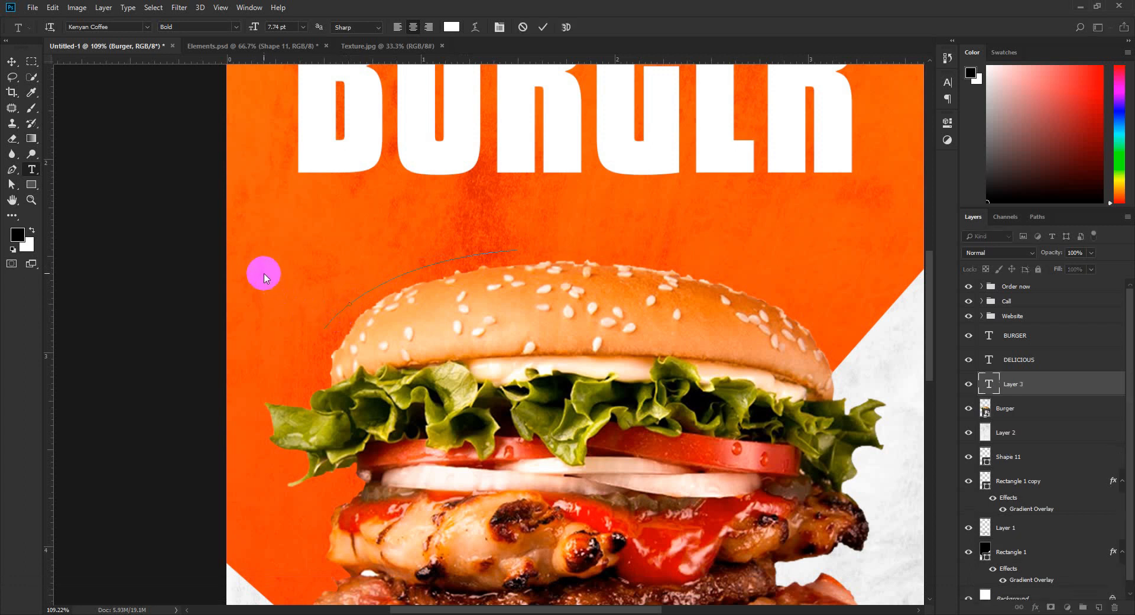
click(522, 28)
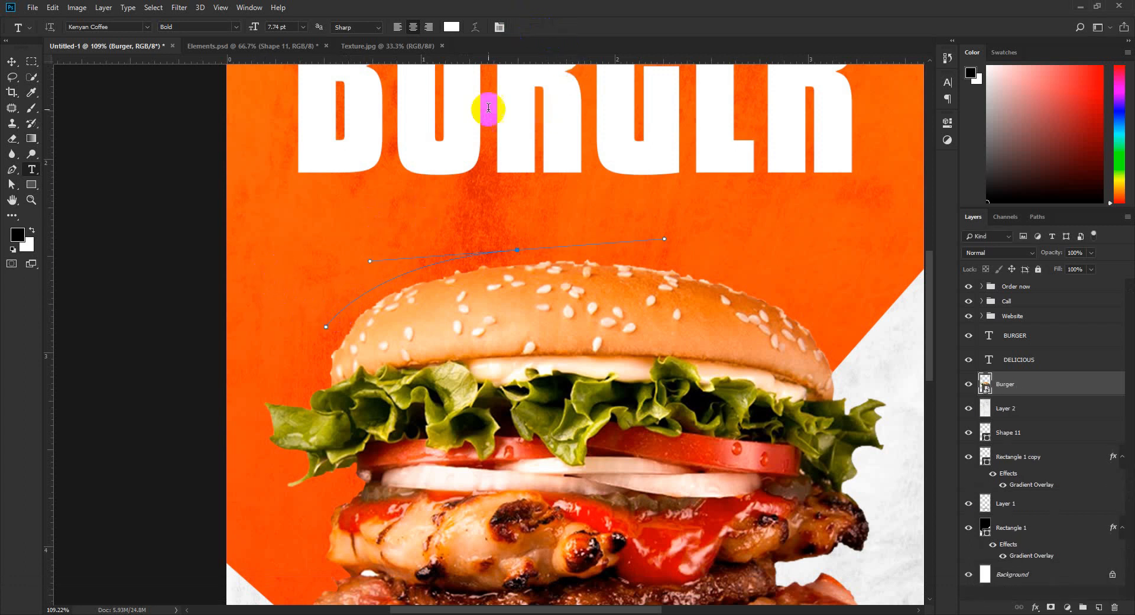
Add the text "50 % OFF" along the curved path, replace 50 with 25, and commit it.
click(373, 287)
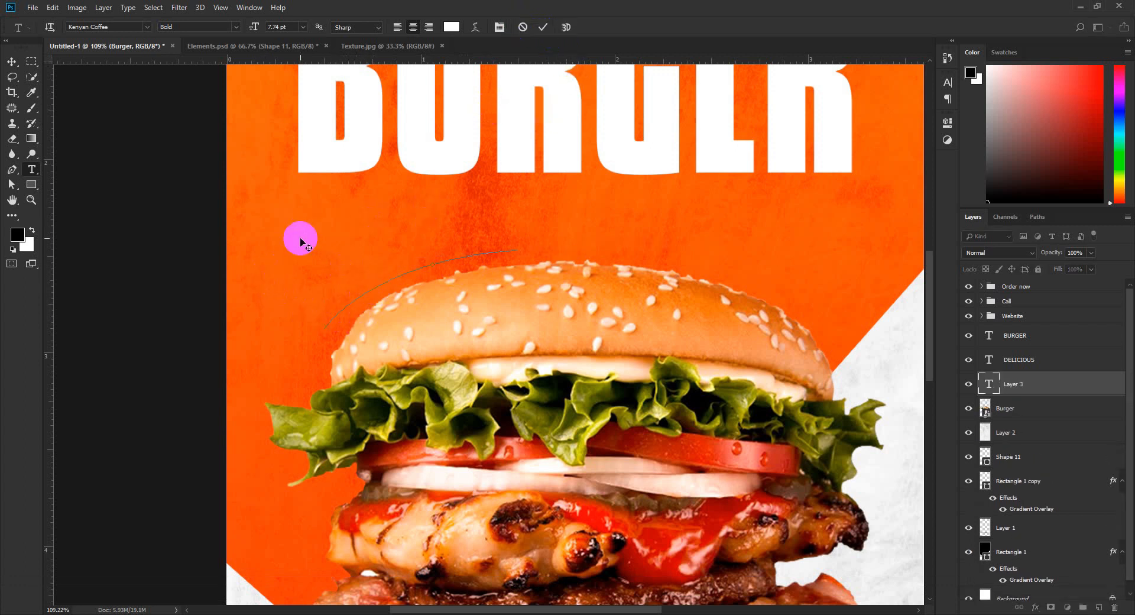
text(50)
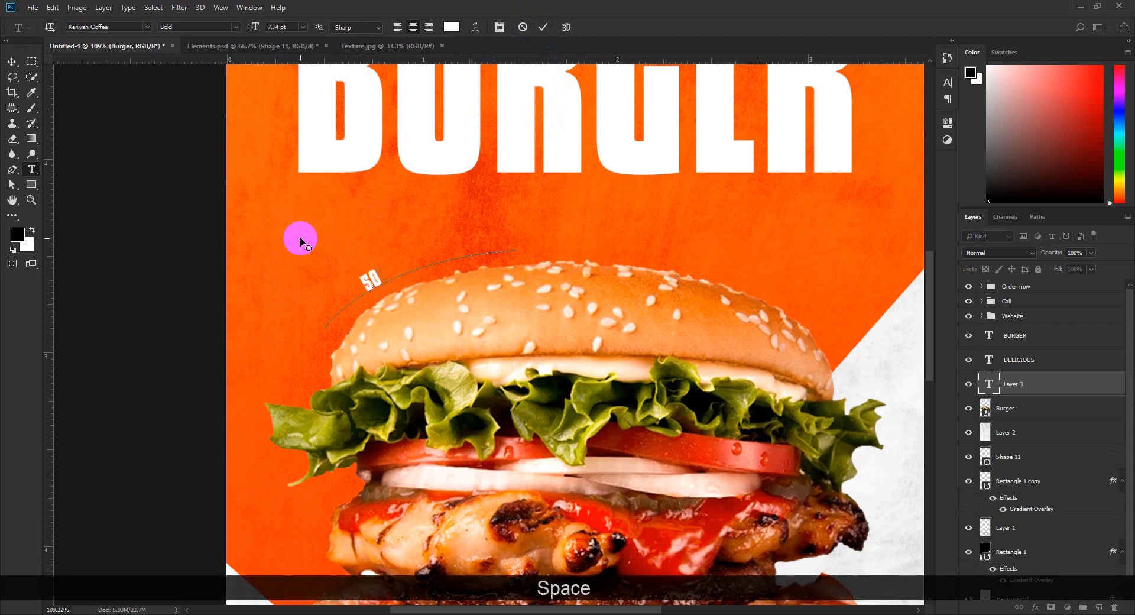
text( % Off)
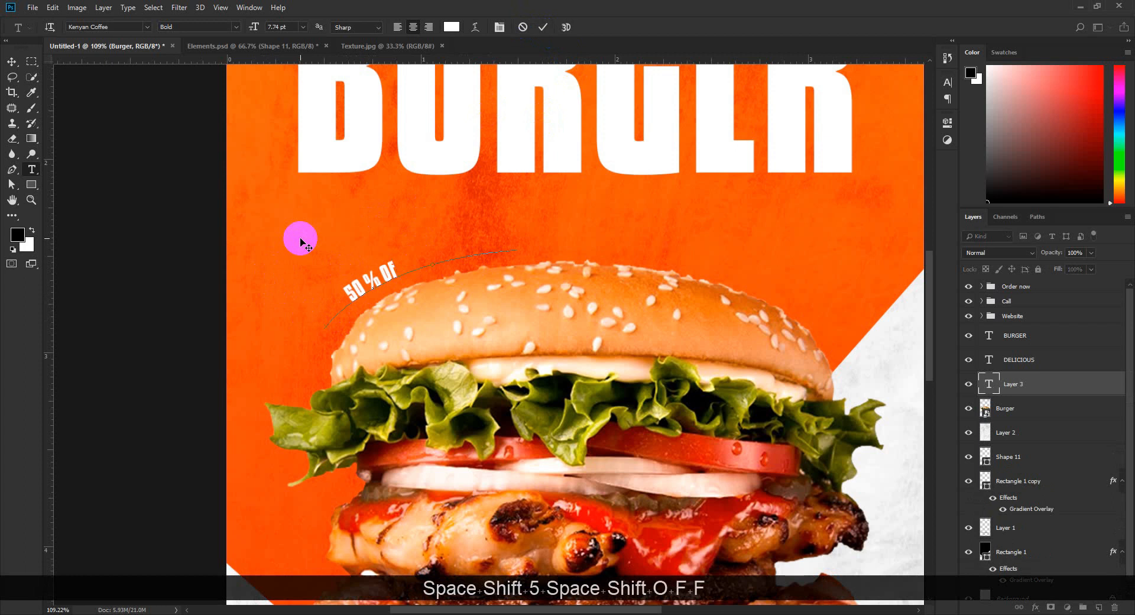
text(F)
drag(344, 296, 363, 288)
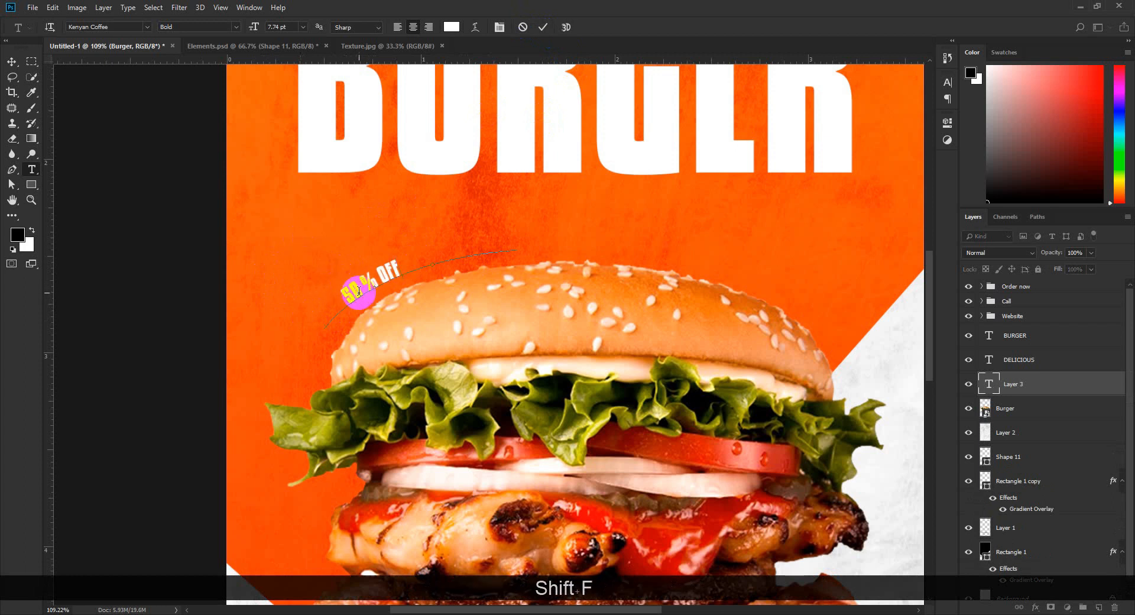
text(25)
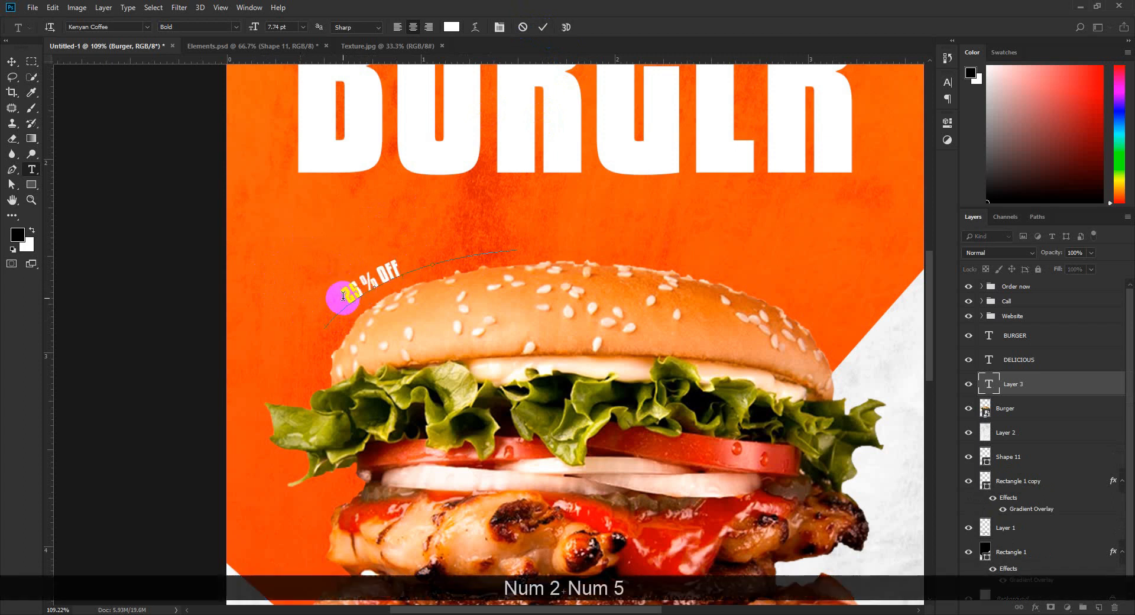
click(542, 28)
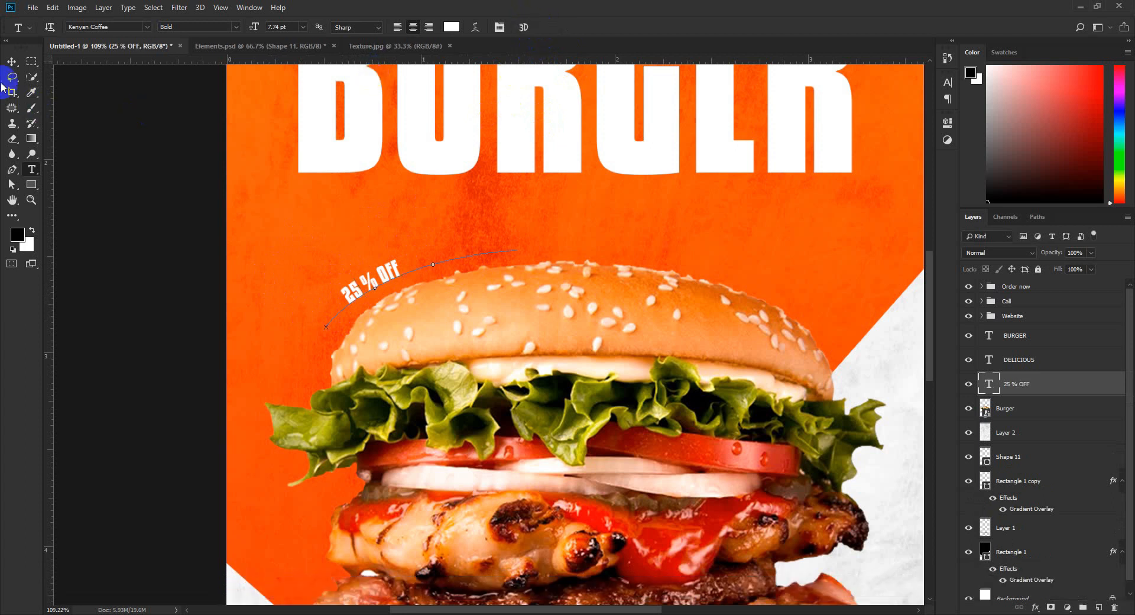
Enlarge the "25 % OFF" text and reposition it along the upper-left curve of the bun.
click(11, 62)
key(ctrl+t)
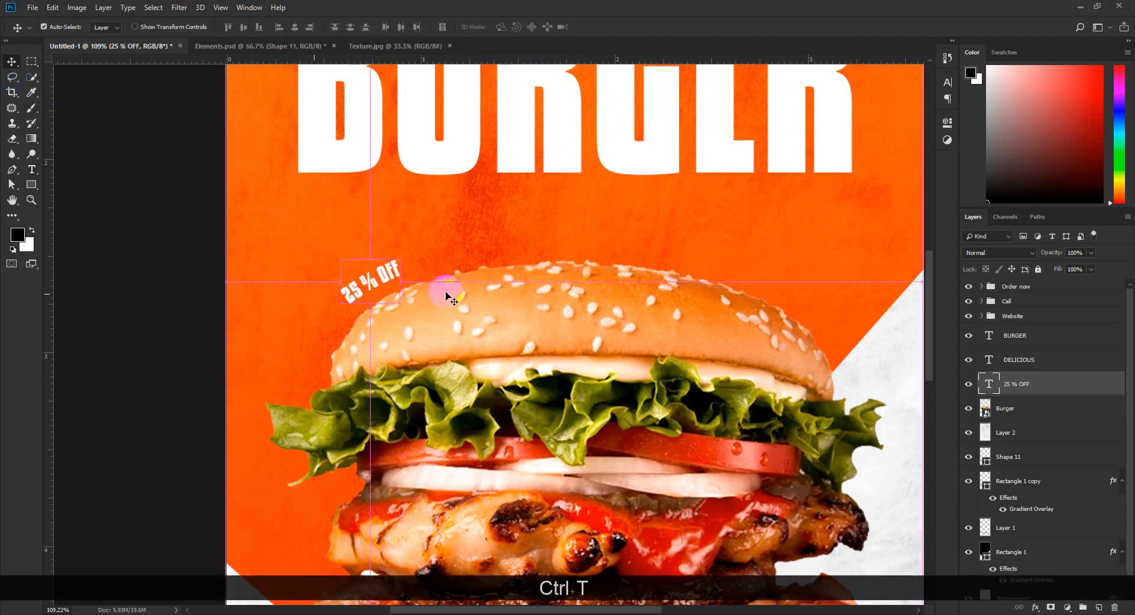
drag(519, 248, 563, 237)
drag(365, 266, 396, 272)
click(532, 27)
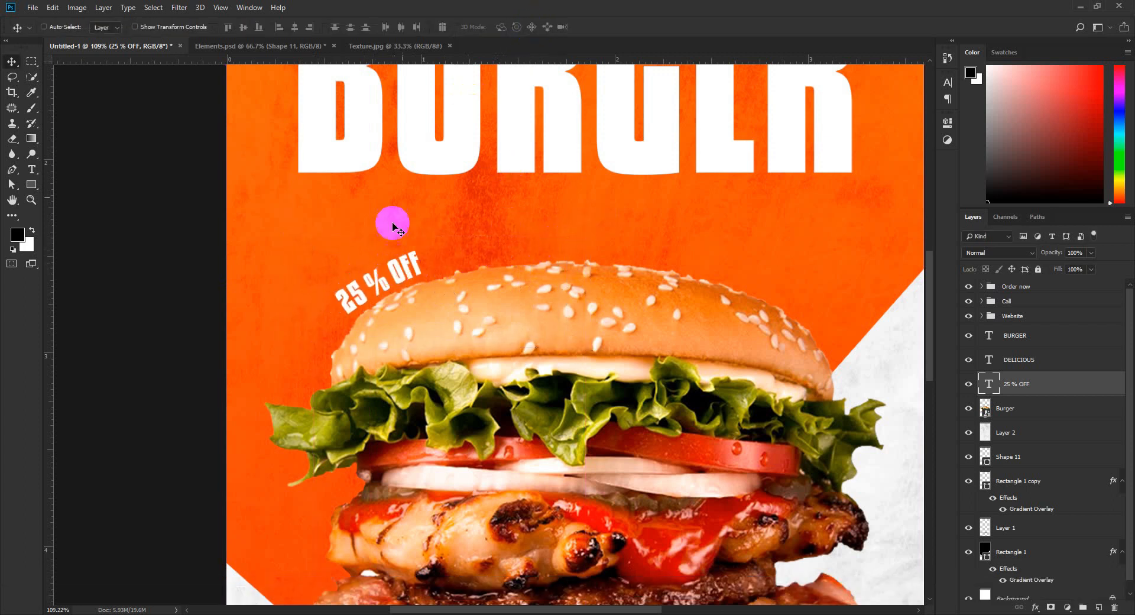
Change the font of the curved "25 % OFF" text to Poppins SemiBold and commit the edit.
scroll(345, 296, down, 4)
scroll(346, 296, down, 2)
scroll(423, 287, up, 5)
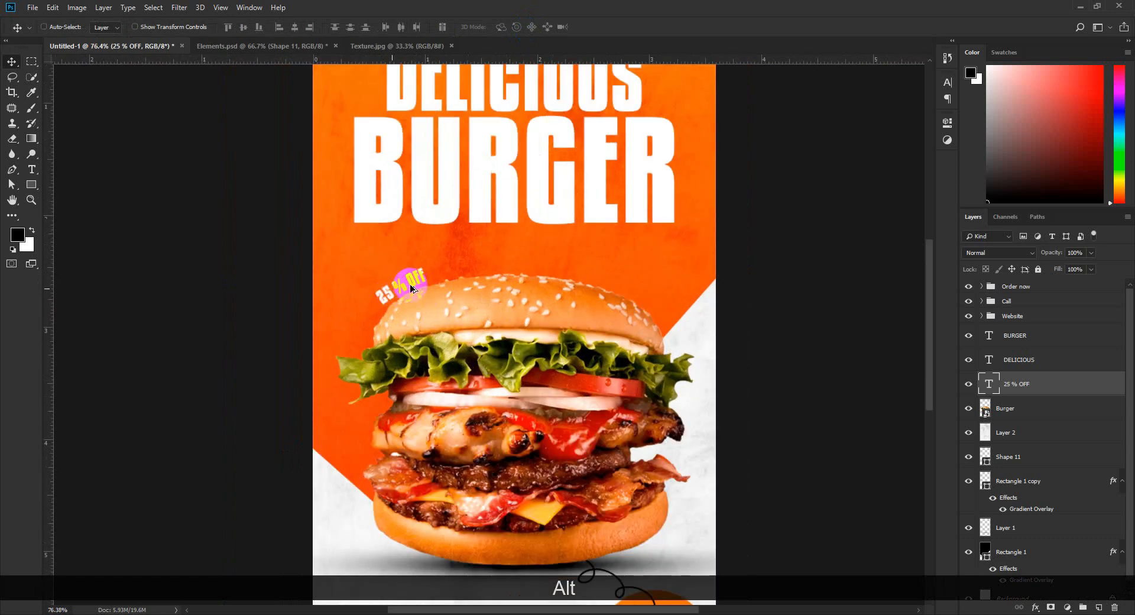
scroll(406, 288, up, 10)
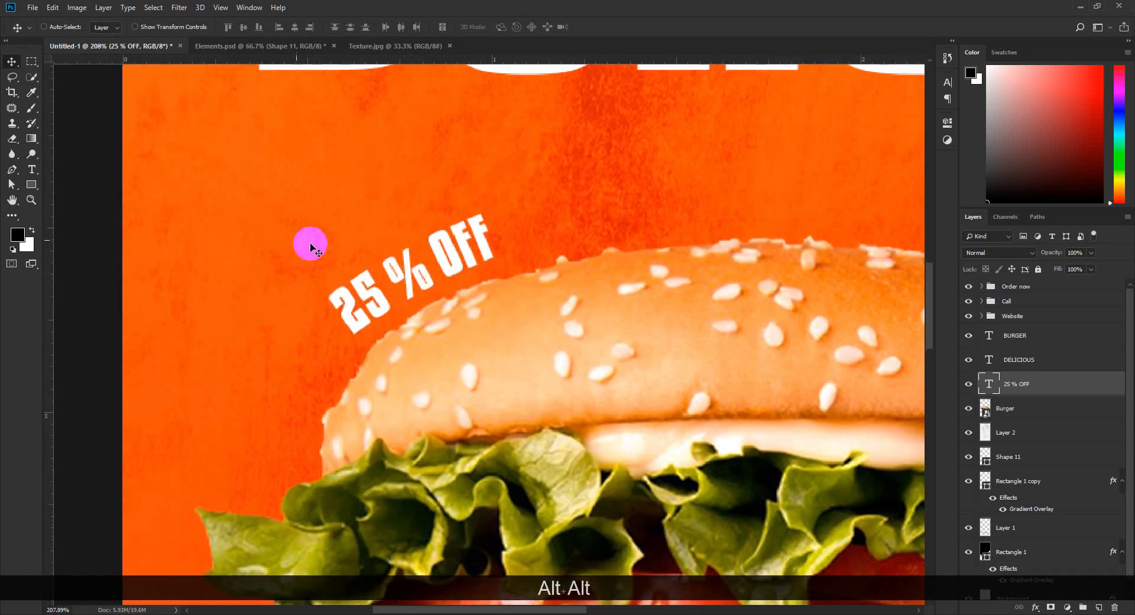
click(31, 170)
drag(334, 320, 493, 231)
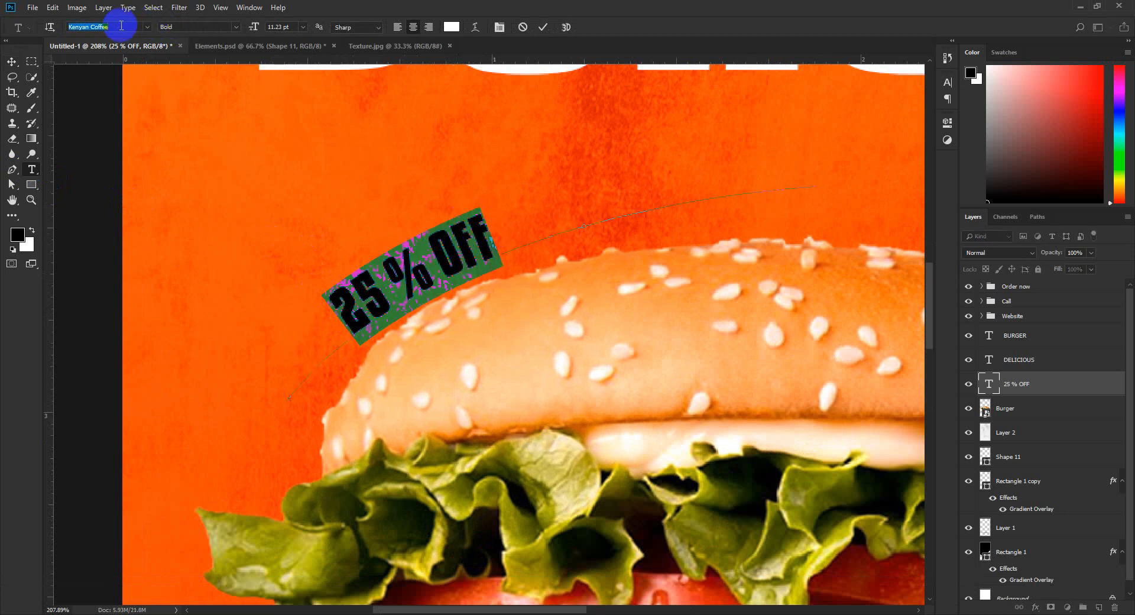
text(poppins)
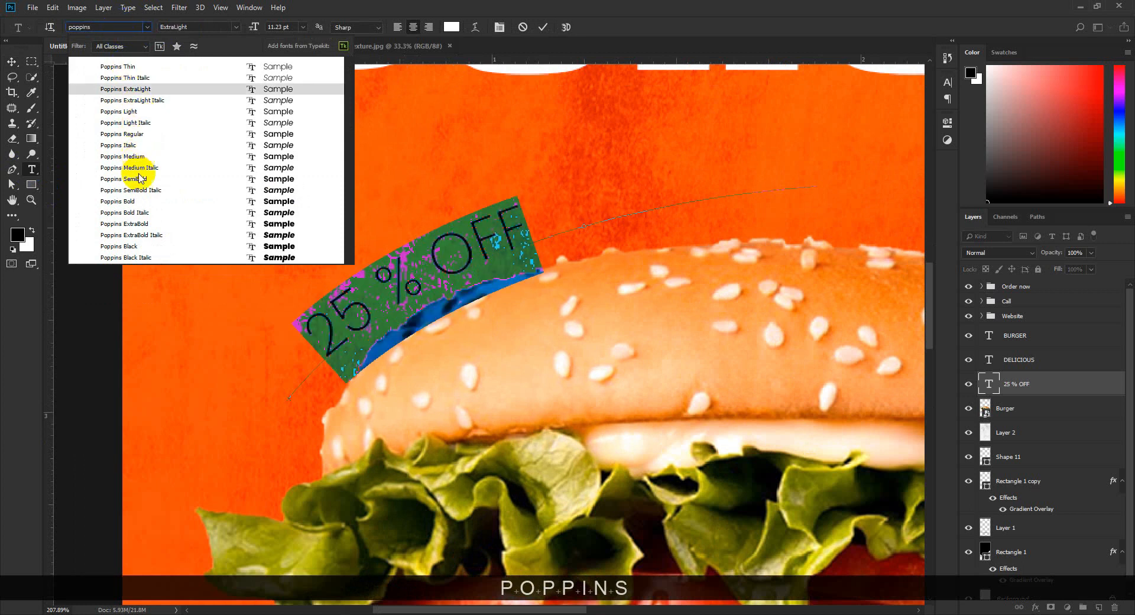
click(124, 179)
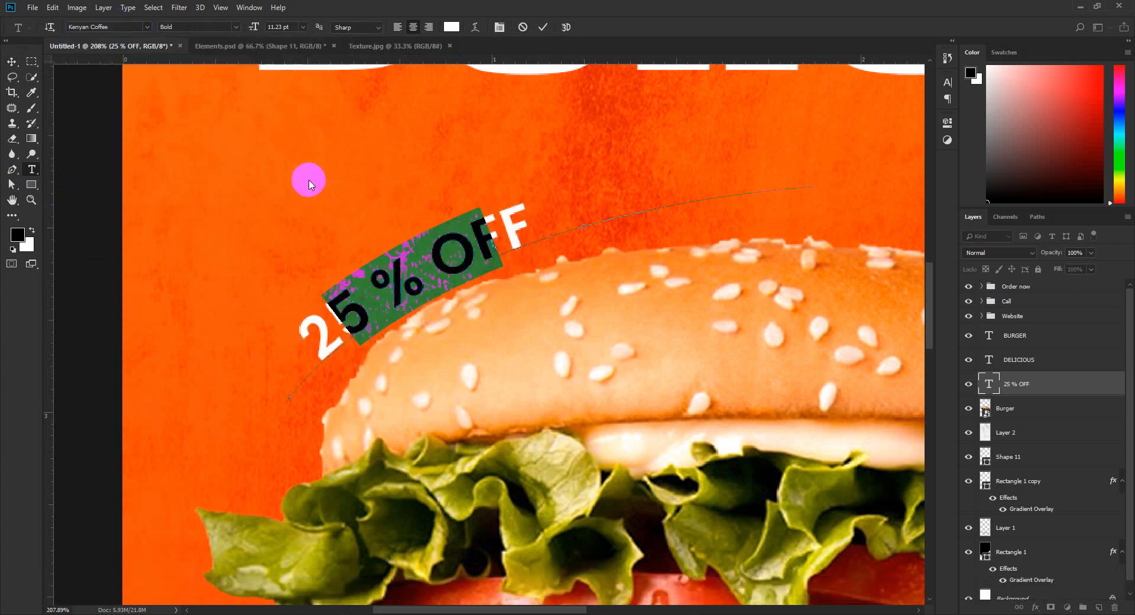
click(543, 28)
click(11, 61)
Nudge the "25 % OFF" text slightly closer to the bun's upper-left curve and check it against the whole layout.
scroll(355, 248, down, 8)
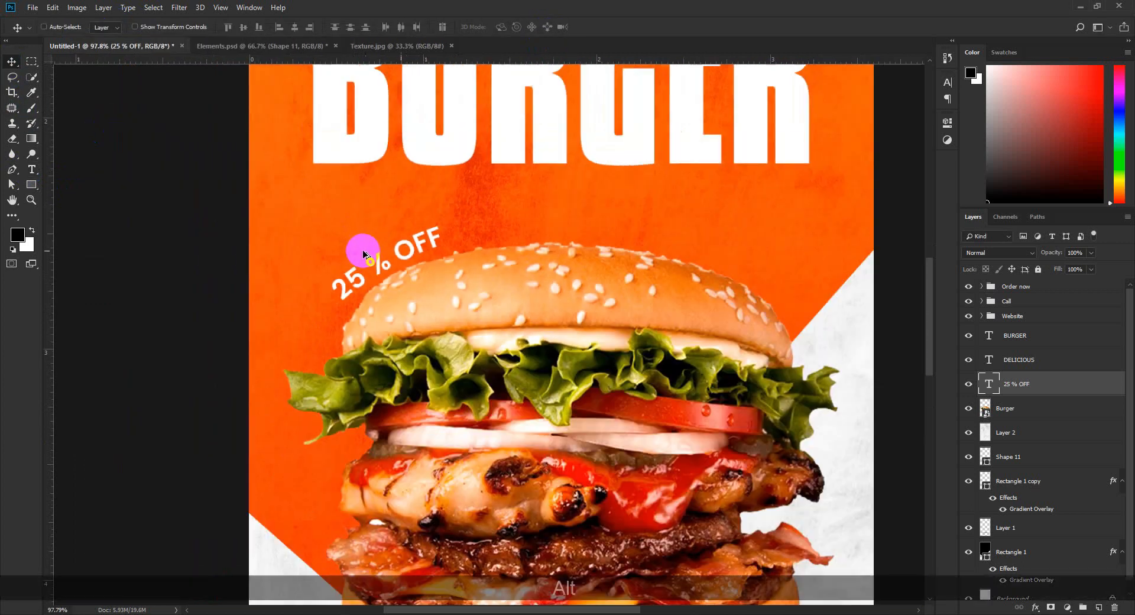
scroll(400, 310, up, 8)
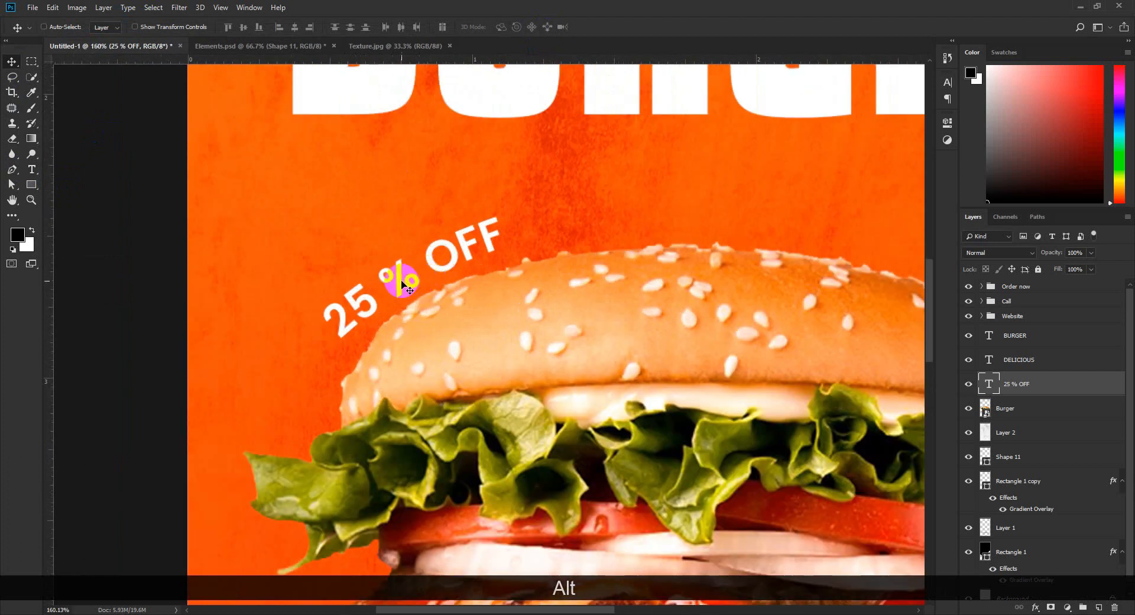
drag(401, 281, 404, 286)
scroll(393, 283, down, 8)
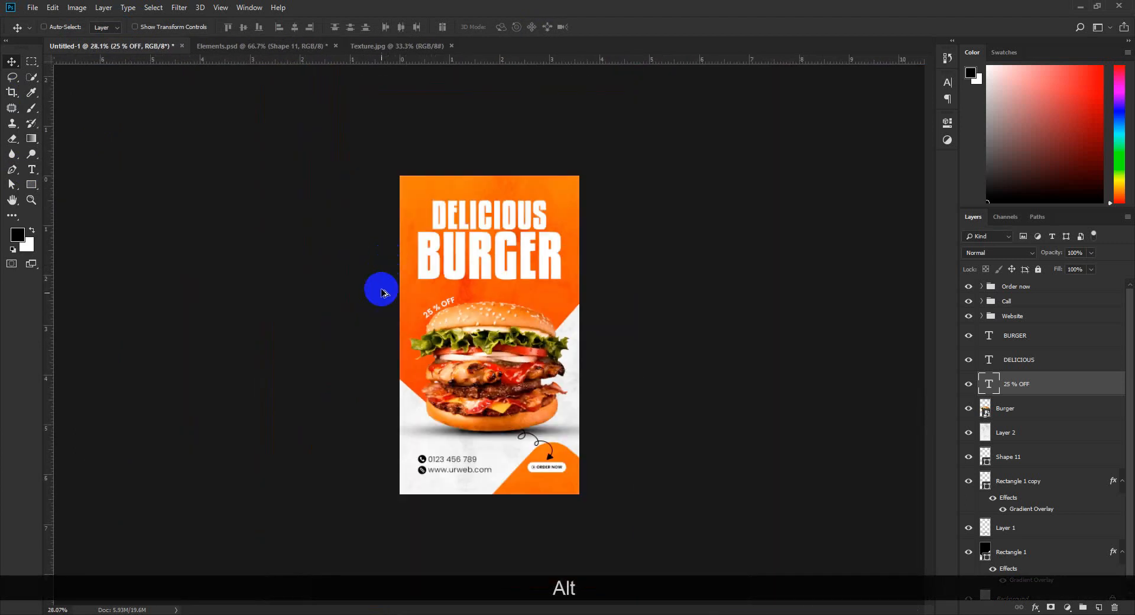
scroll(384, 303, down, 2)
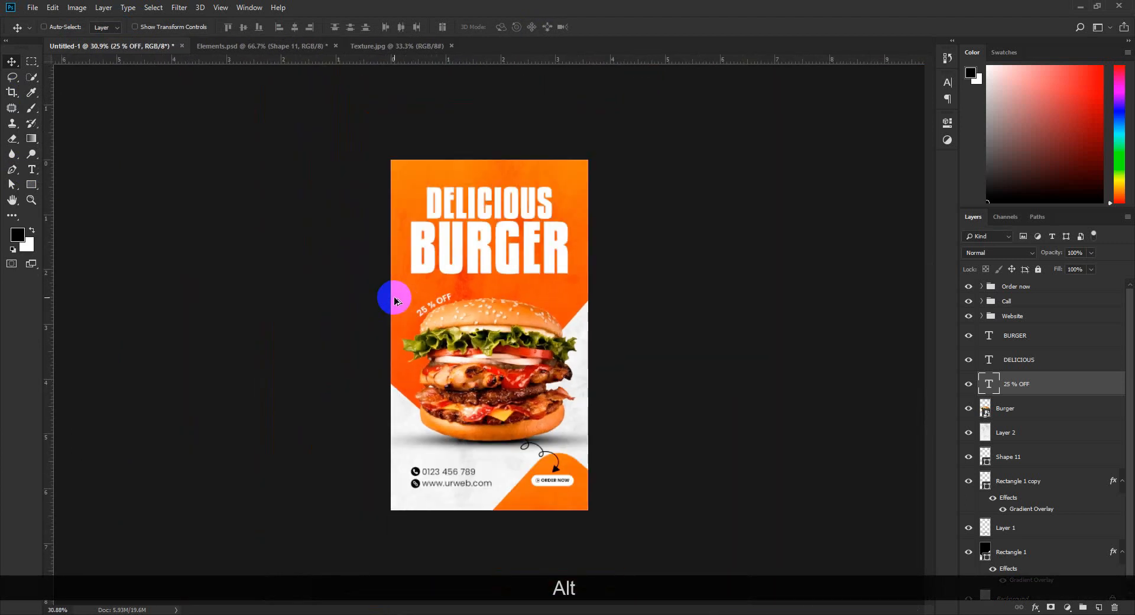
Recolor the circle behind the phone icon with the orange sampled from the lower-right corner shape.
scroll(395, 300, up, 1)
scroll(411, 549, up, 5)
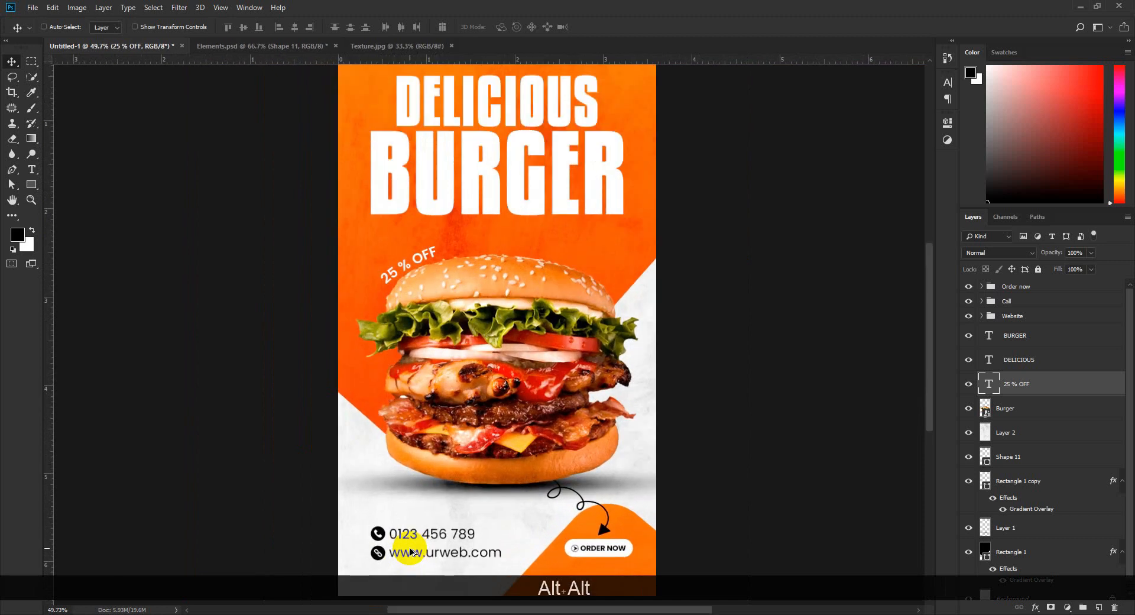
drag(405, 539, 329, 405)
key(ctrl)
ctrl+click(354, 410)
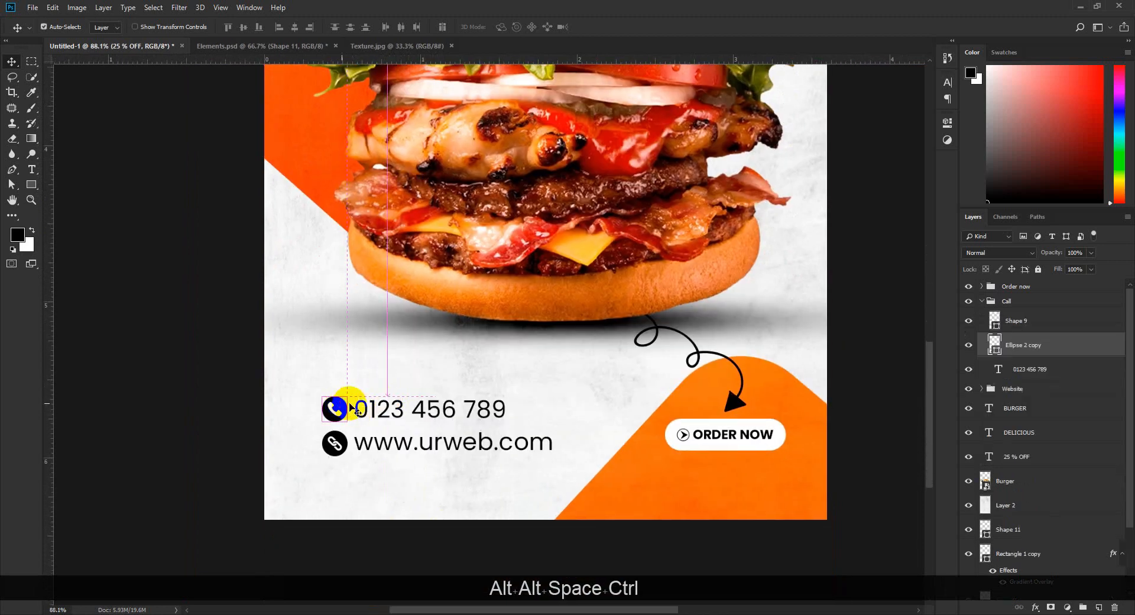
double_click(995, 351)
click(621, 469)
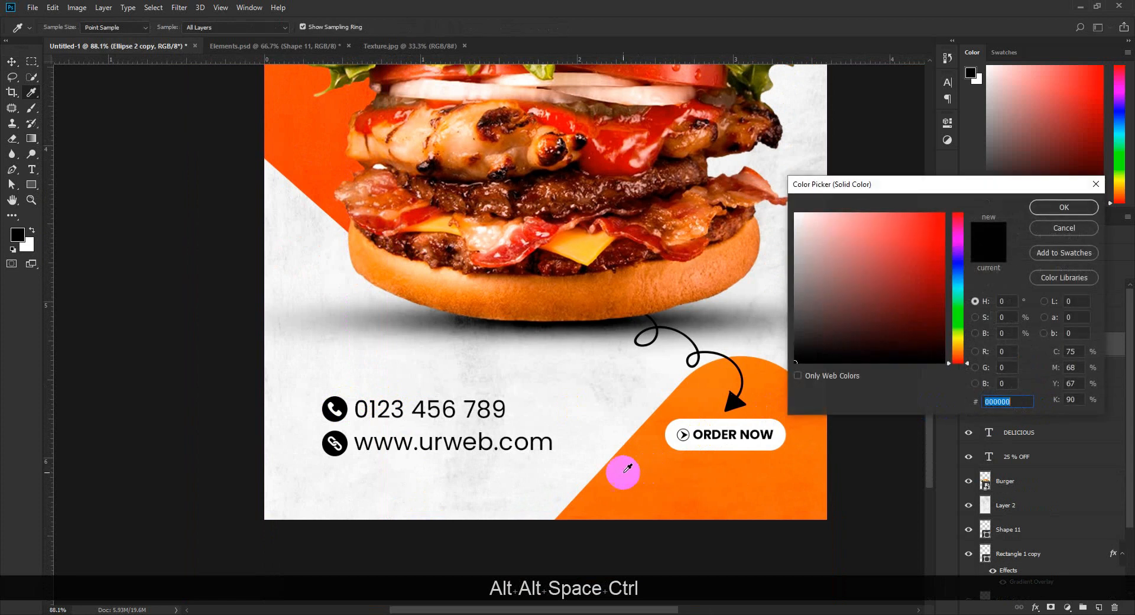
click(1046, 208)
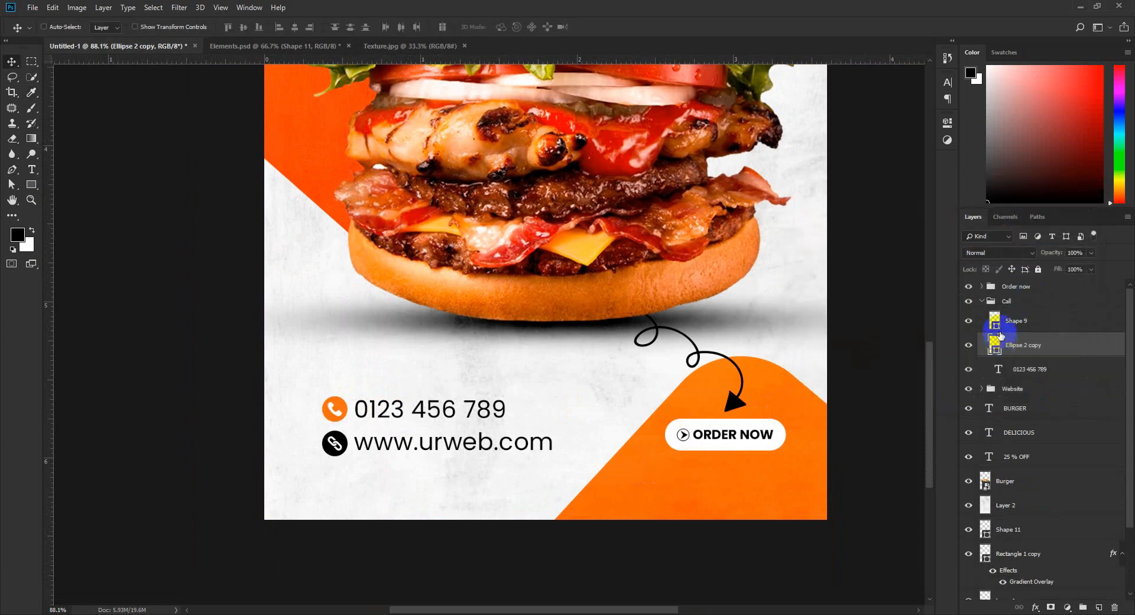
Recolor the circle behind the website link icon with orange f4701e sampled from the lower-right corner shape.
ctrl+click(334, 442)
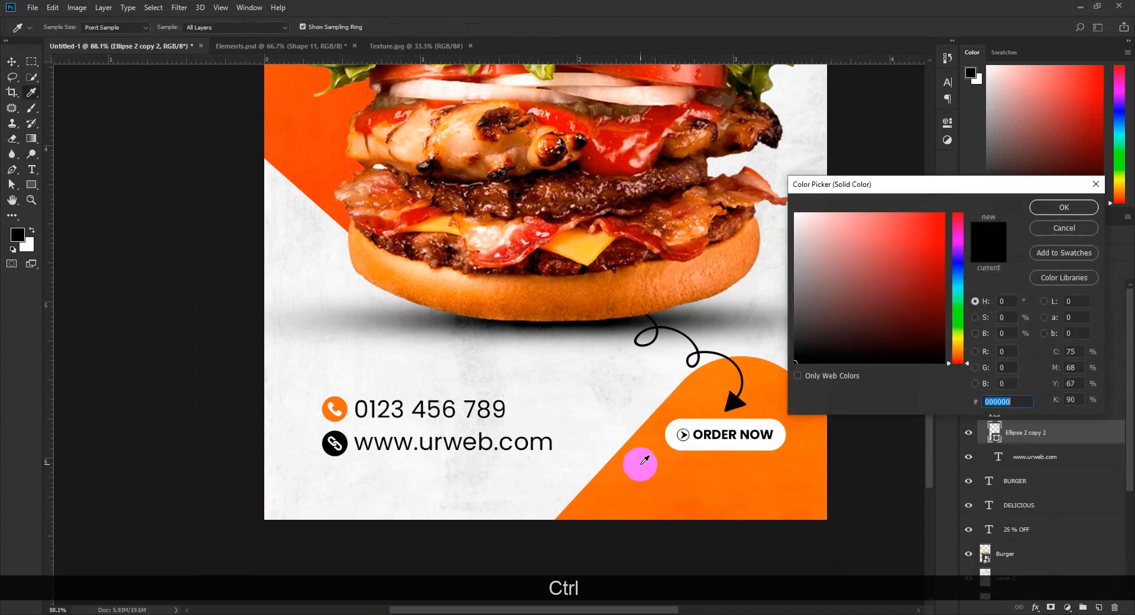
click(654, 452)
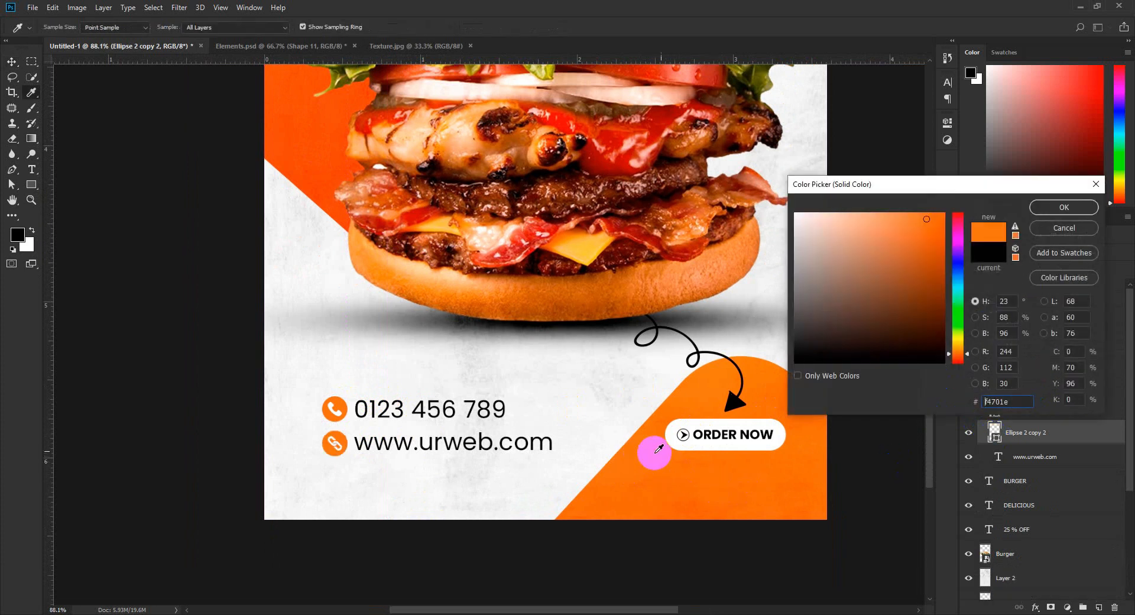
click(1064, 208)
Recolor the ORDER NOW text with the orange sampled from the phone icon's circle and commit the edit.
scroll(798, 470, up, 1)
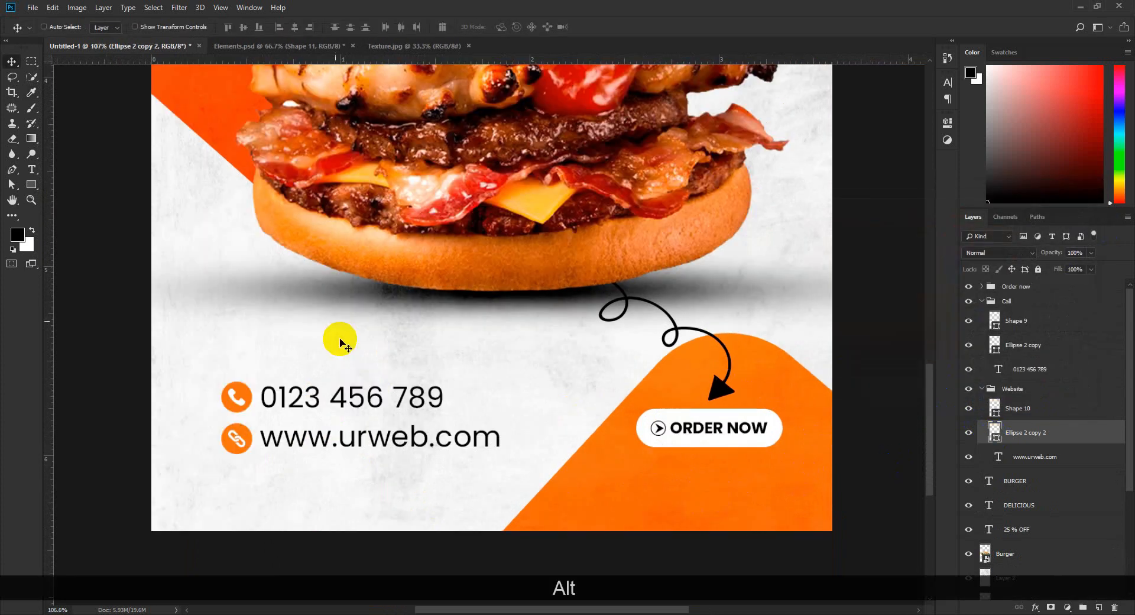
click(33, 170)
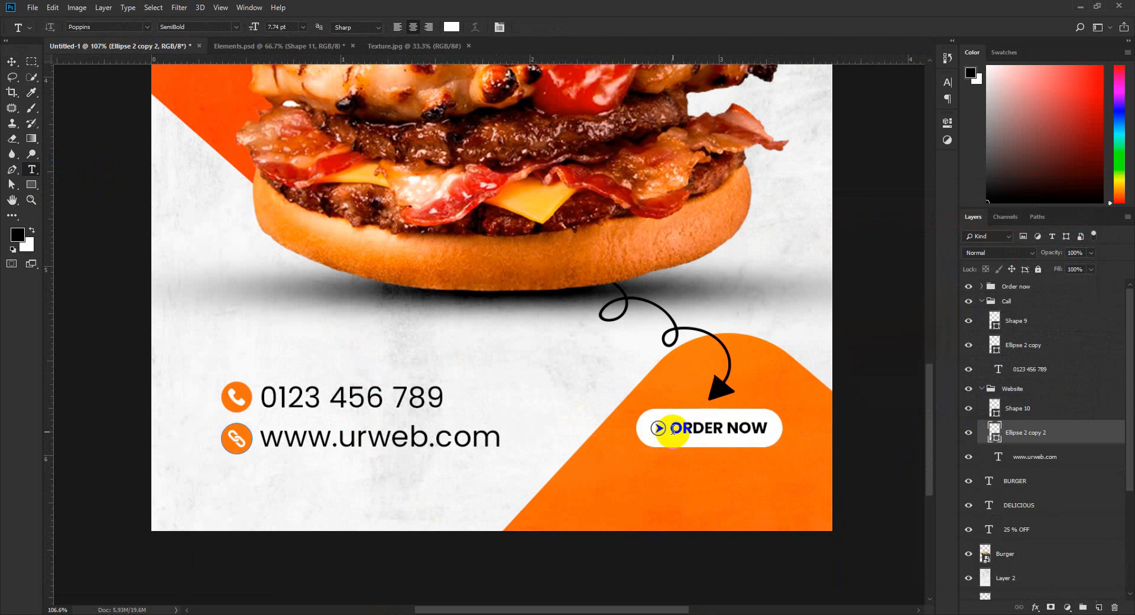
drag(669, 433, 784, 425)
click(451, 26)
click(240, 394)
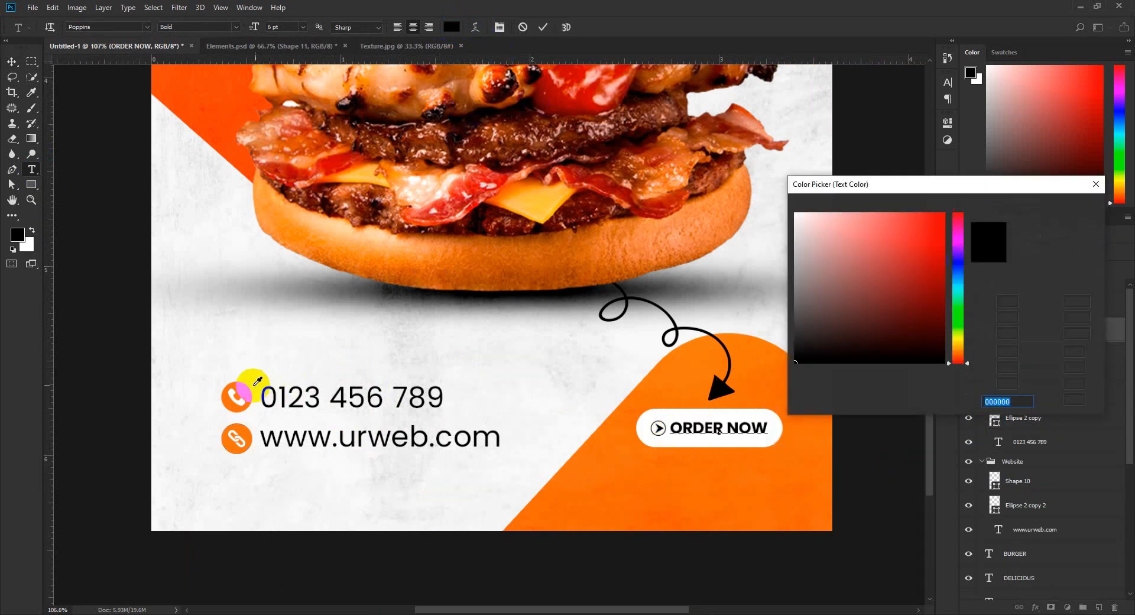
click(1051, 208)
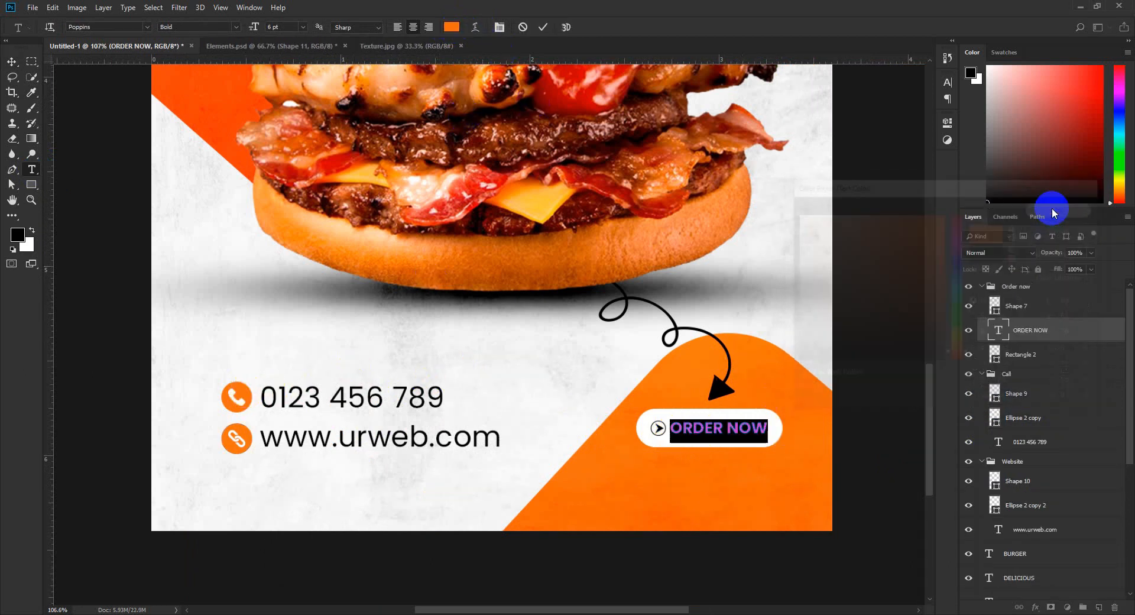
click(543, 28)
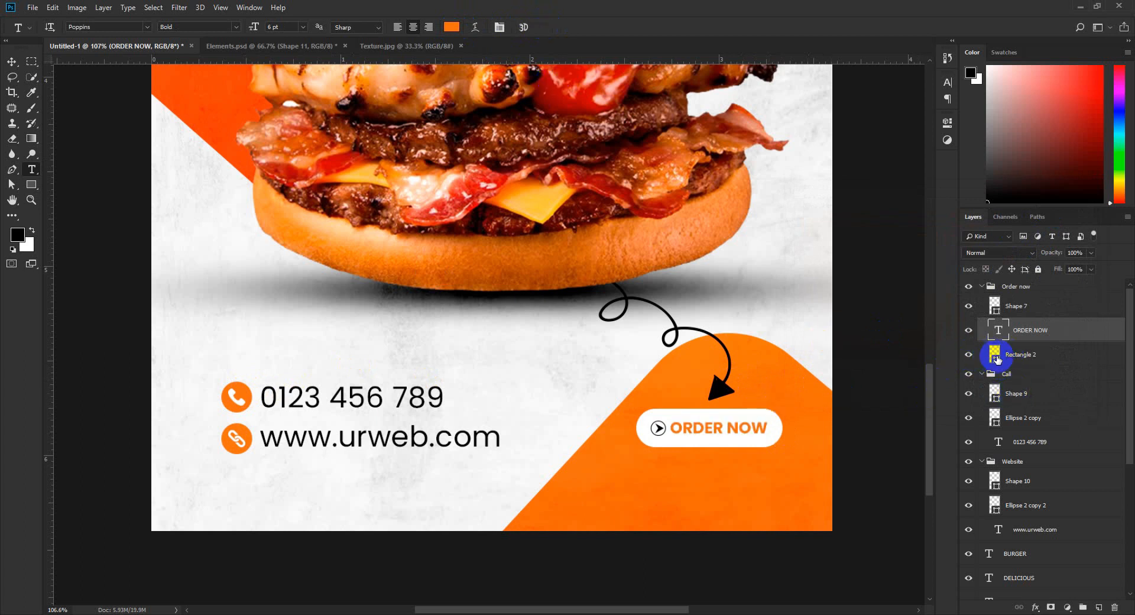
Recolor the arrow icon in the ORDER NOW button (Shape 7) with the orange sampled from the phone icon's circle.
click(968, 355)
click(968, 355)
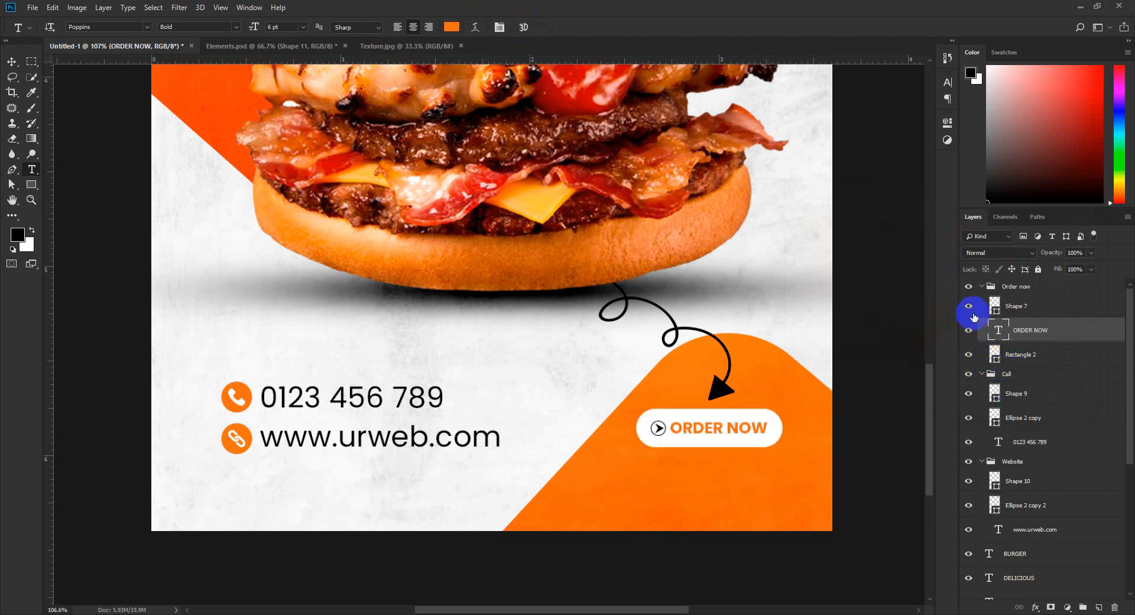
double_click(995, 305)
click(237, 395)
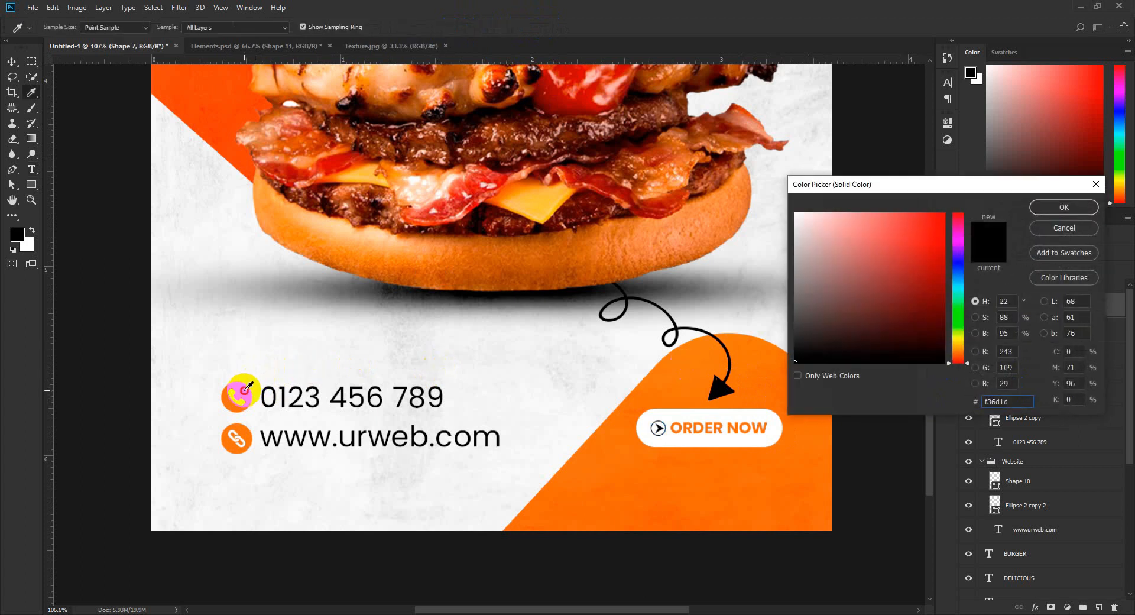
click(1048, 208)
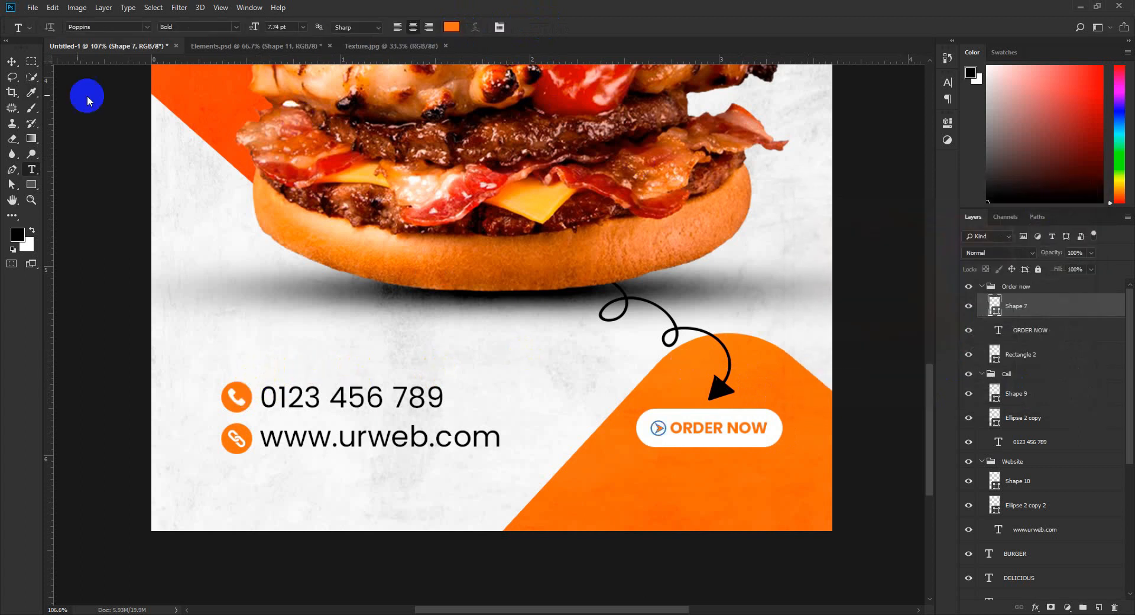
click(17, 61)
Examine the finished burger promotion up close and as a whole, checking the recolored icons, button and discount text.
alt+scroll(598, 367, down, 5)
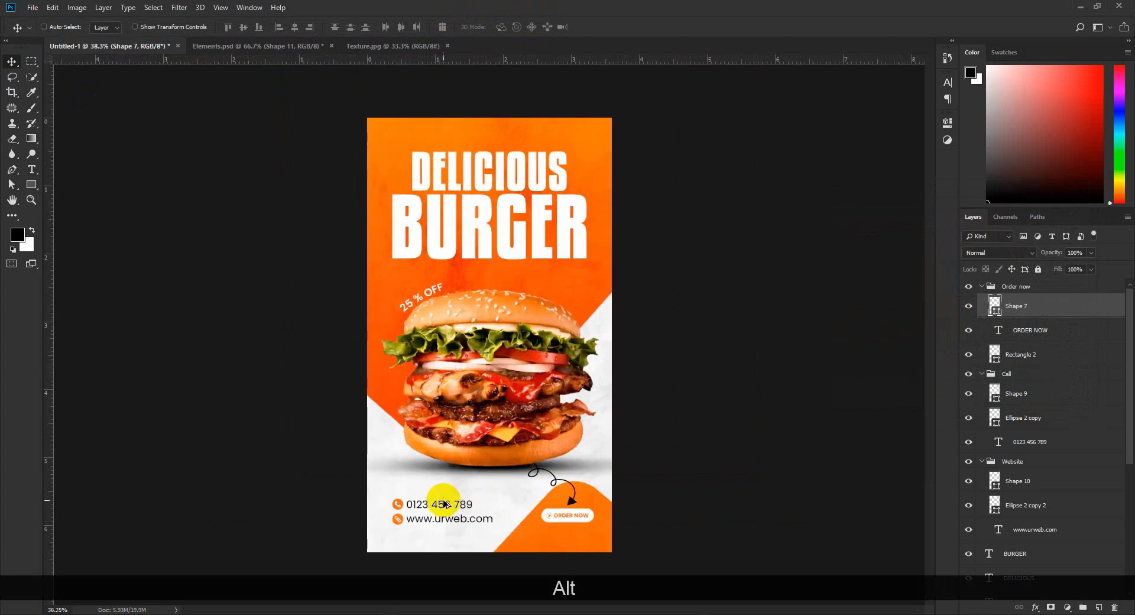
scroll(407, 452, down, 1)
scroll(449, 495, up, 6)
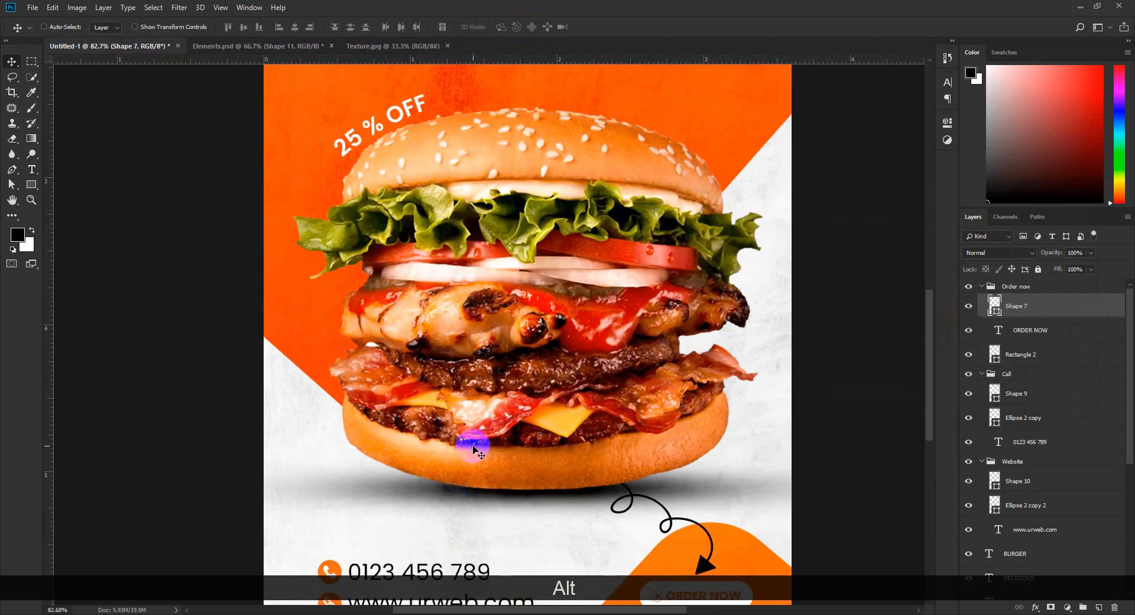
scroll(437, 248, down, 1)
alt+scroll(455, 296, down, 5)
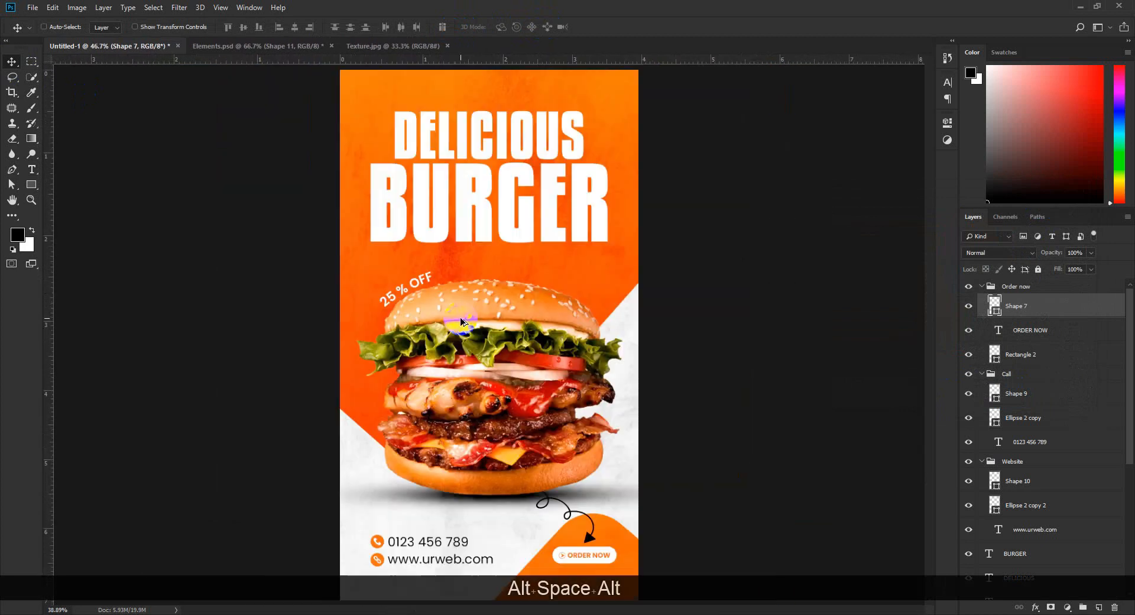
scroll(466, 334, up, 1)
scroll(465, 343, down, 1)
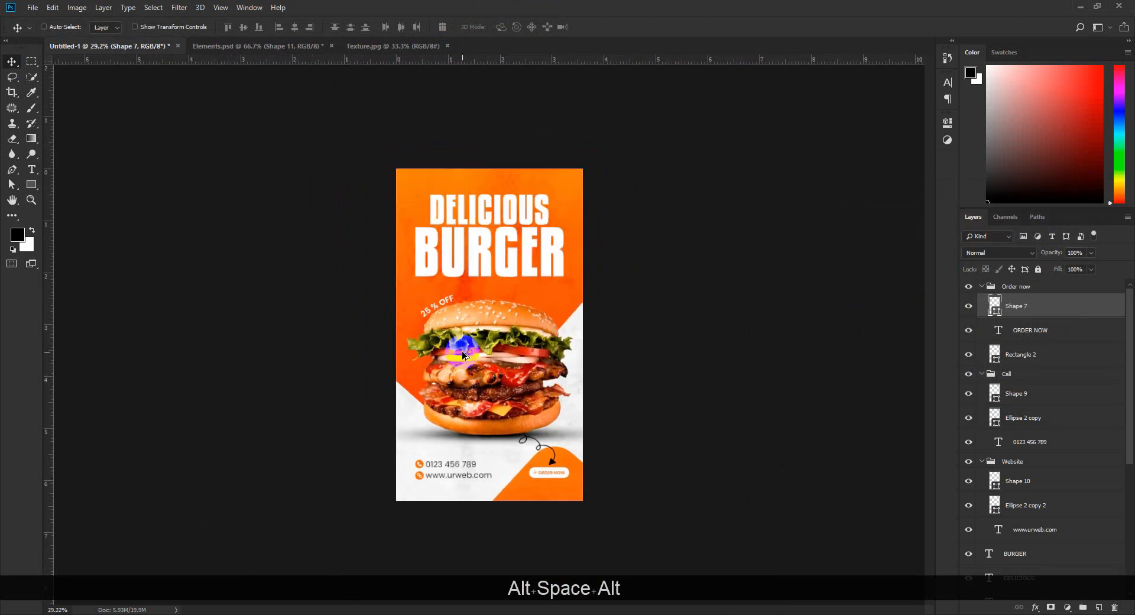
key(ctrl+KP_0)
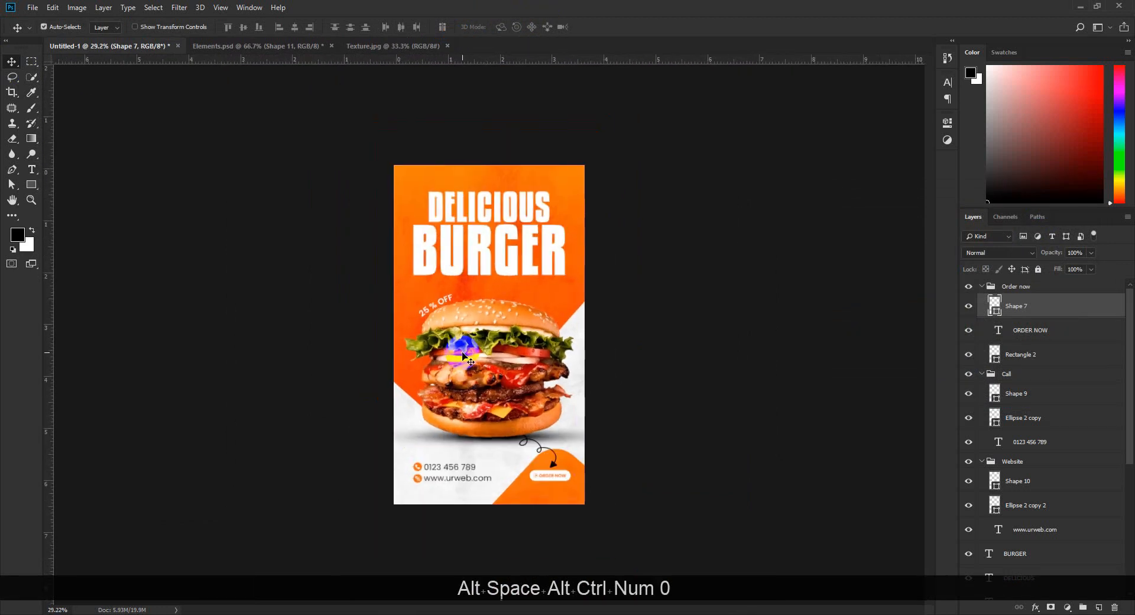
alt+scroll(463, 354, down, 2)
alt+scroll(463, 354, up, 1)
alt+scroll(462, 353, up, 1)
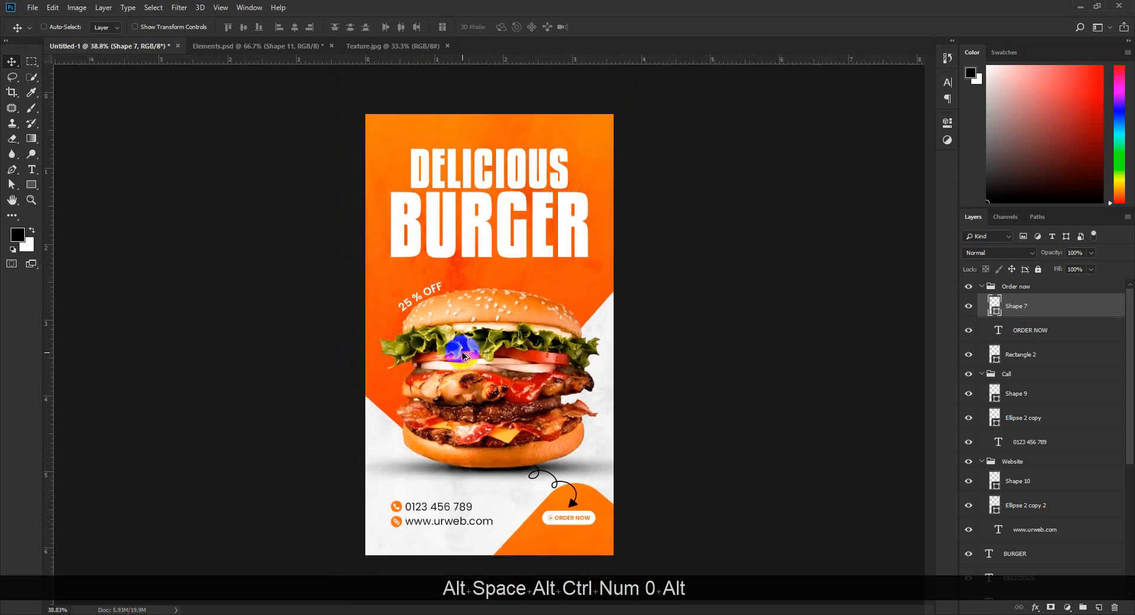